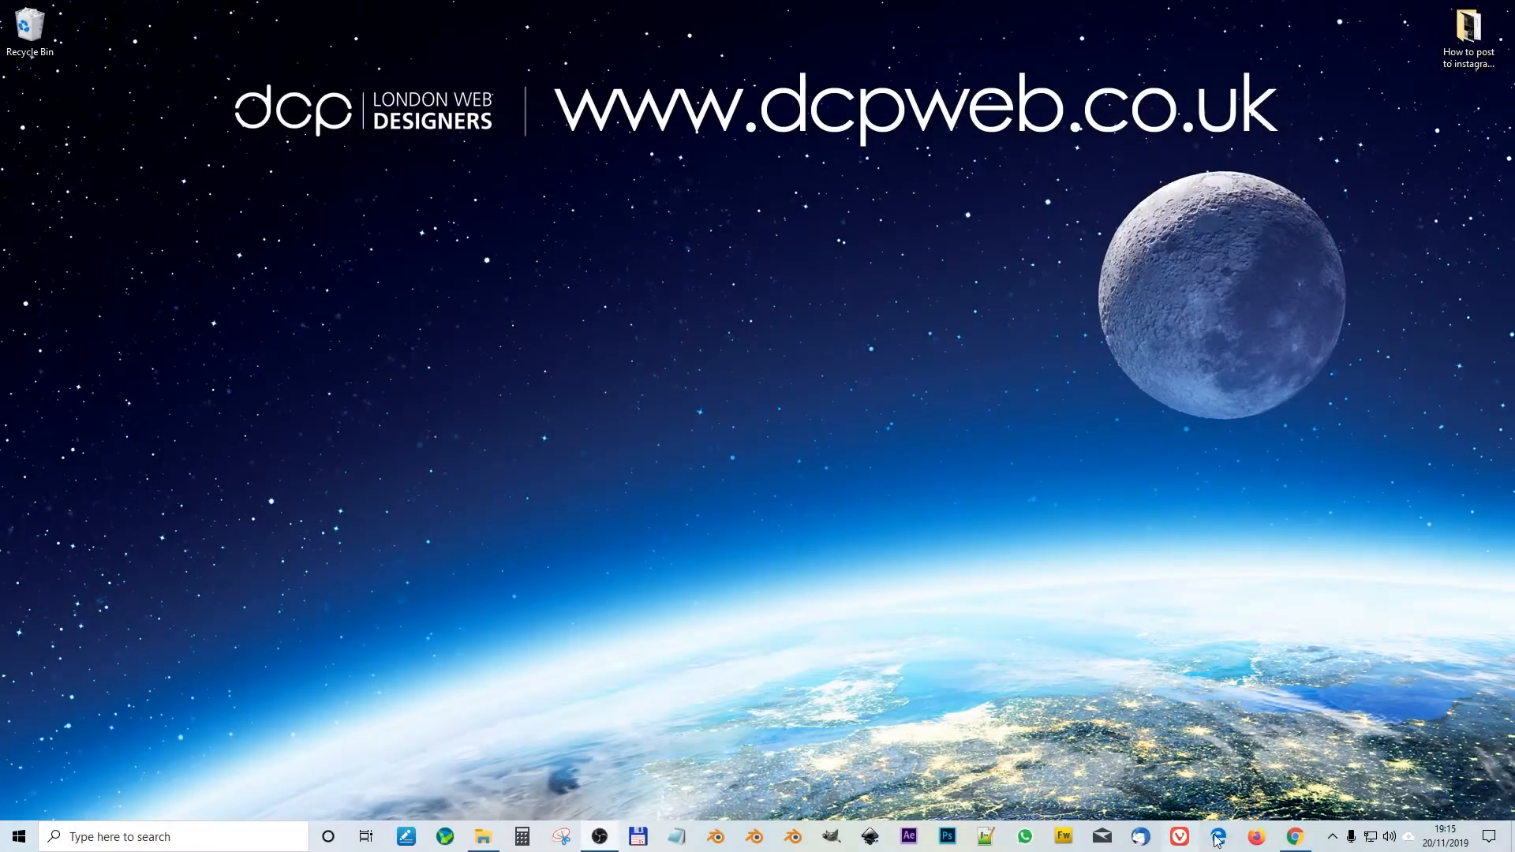
Step: Bring up the DCP Web Designers portfolio, load more projects and open the BUCK LDN project page
left_click(1295, 838)
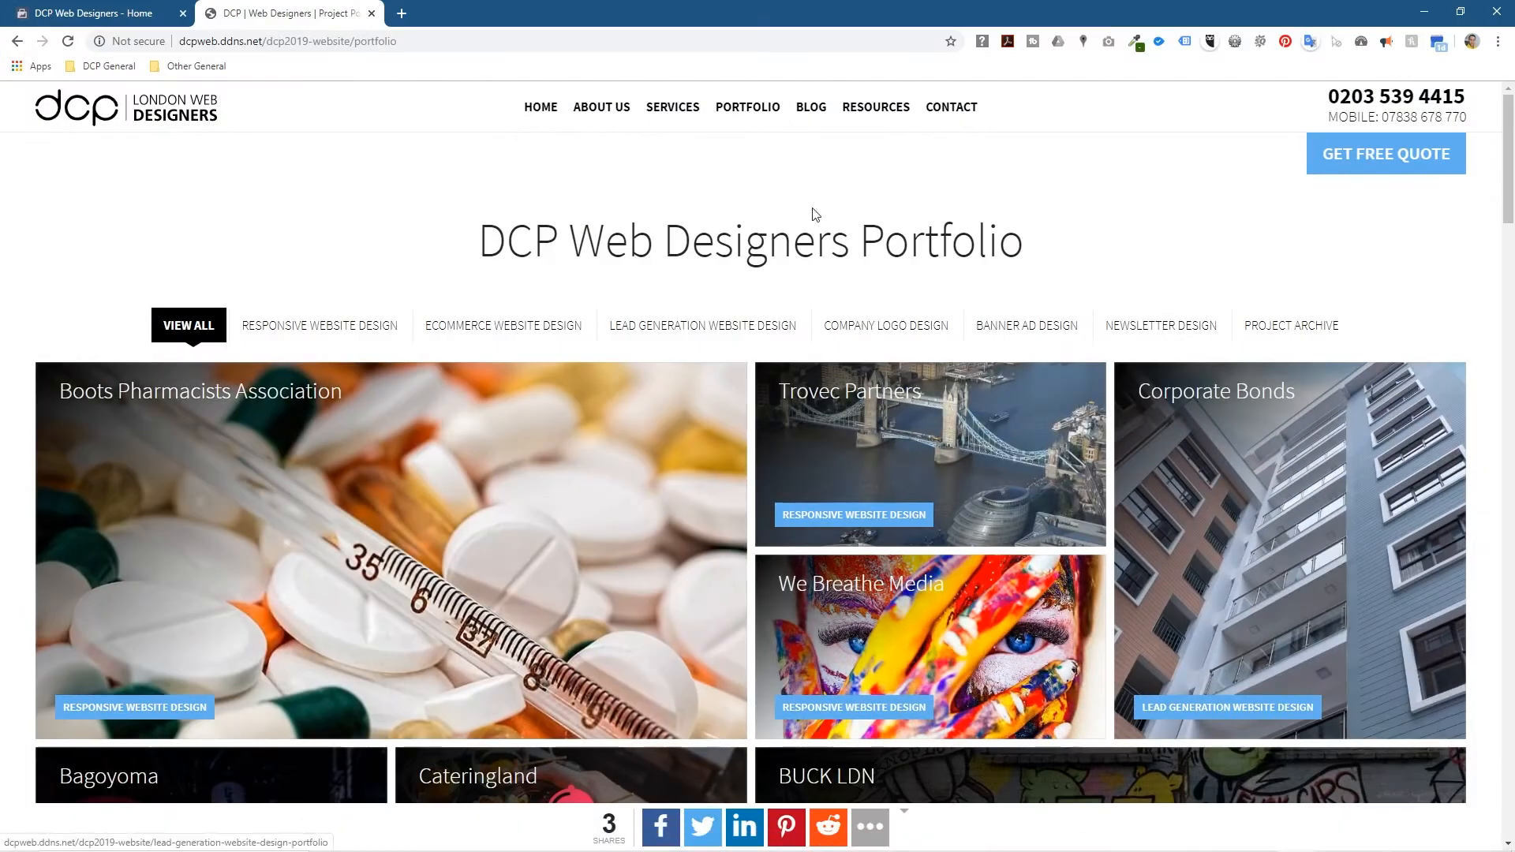
scroll(710, 462, "down", 8)
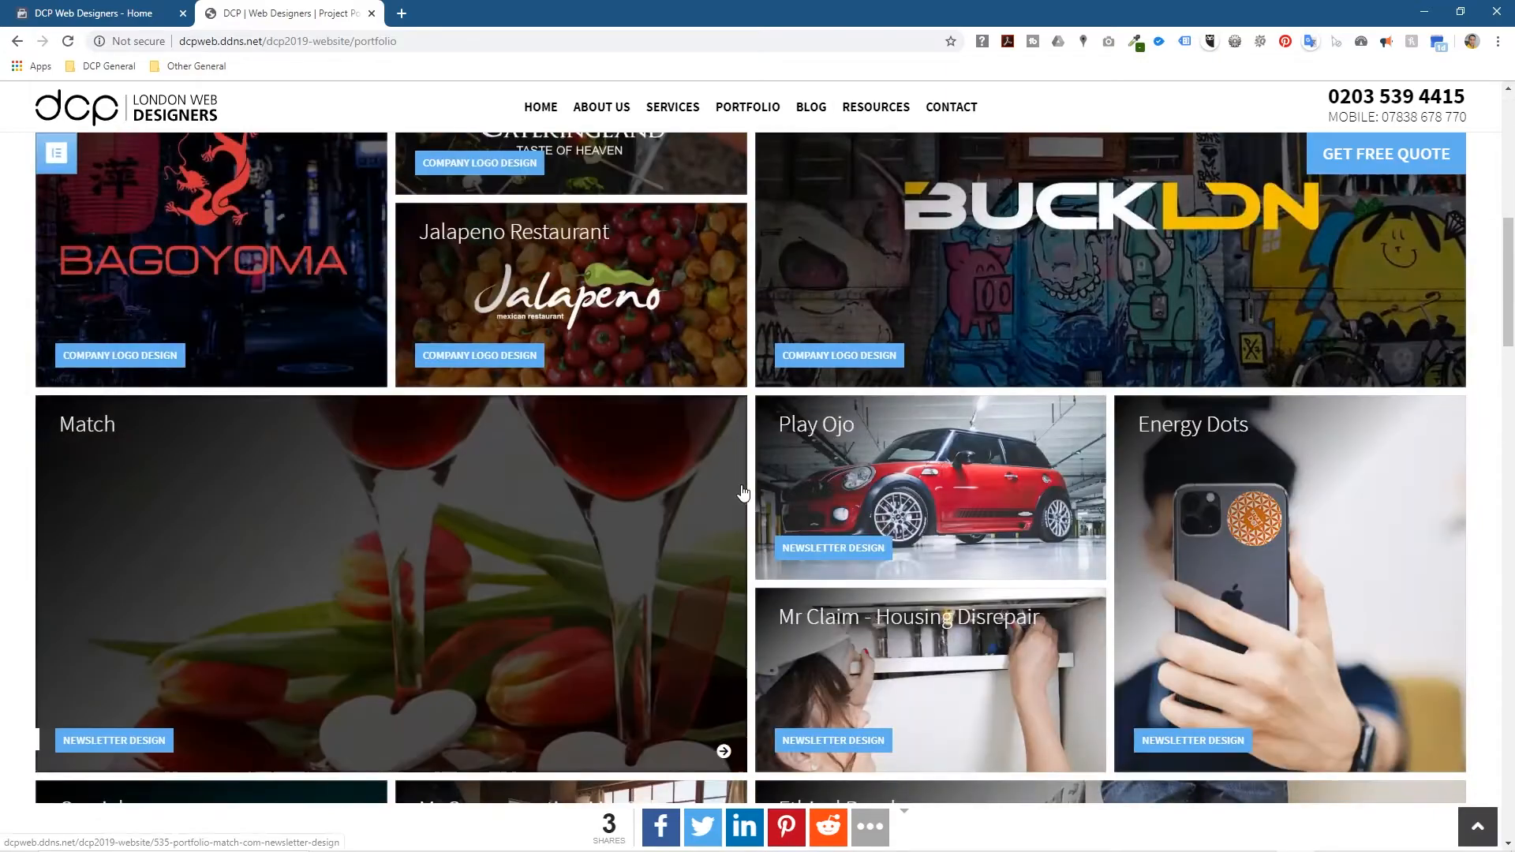
scroll(757, 474, "down", 5)
scroll(761, 476, "down", 2)
scroll(760, 476, "down", 5)
scroll(758, 474, "down", 5)
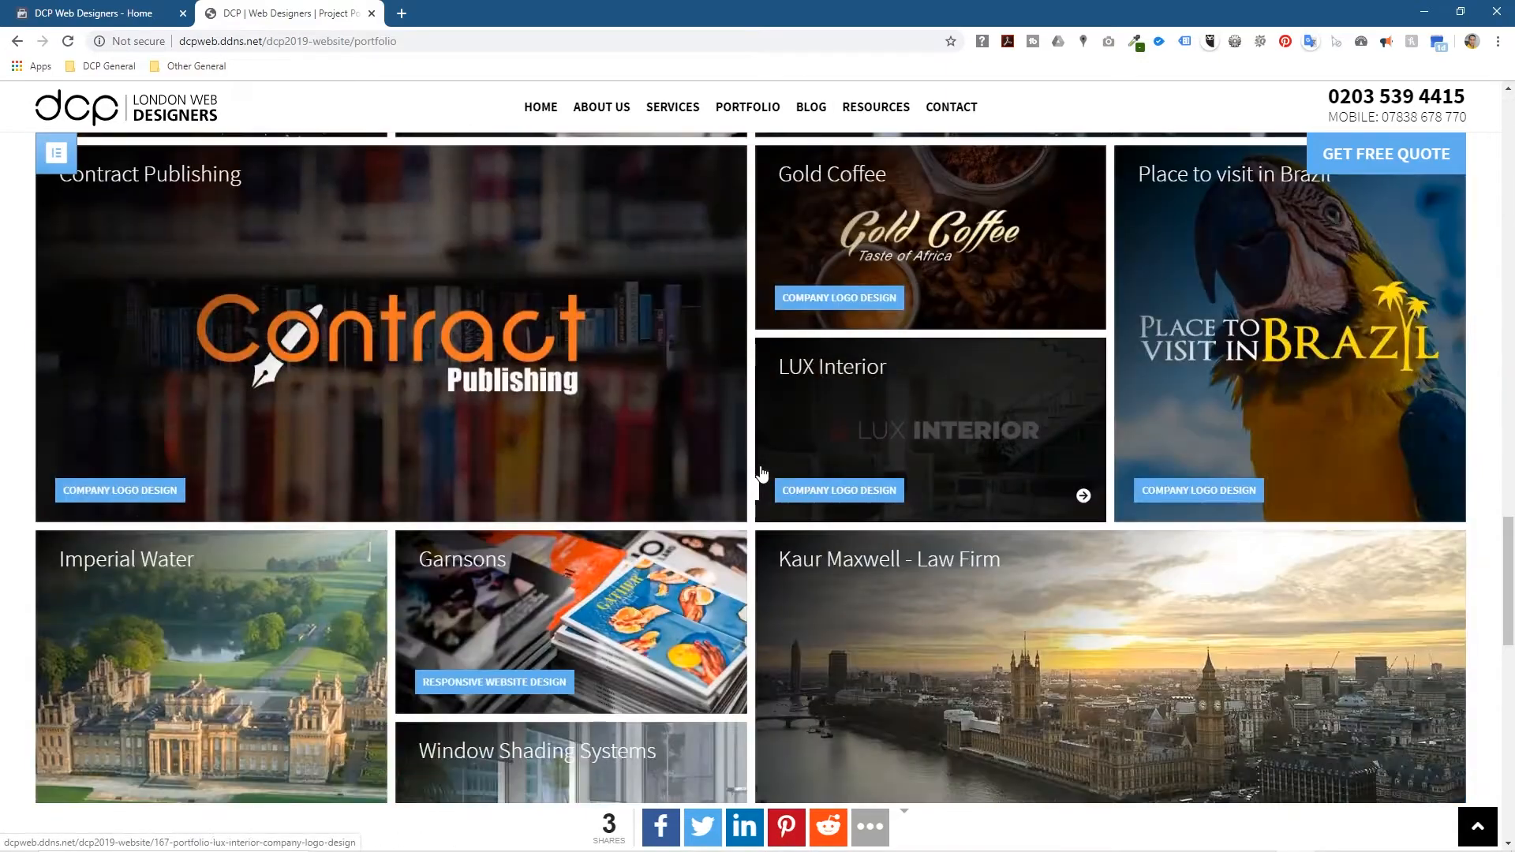
scroll(758, 473, "down", 3)
scroll(753, 471, "down", 3)
scroll(749, 472, "down", 5)
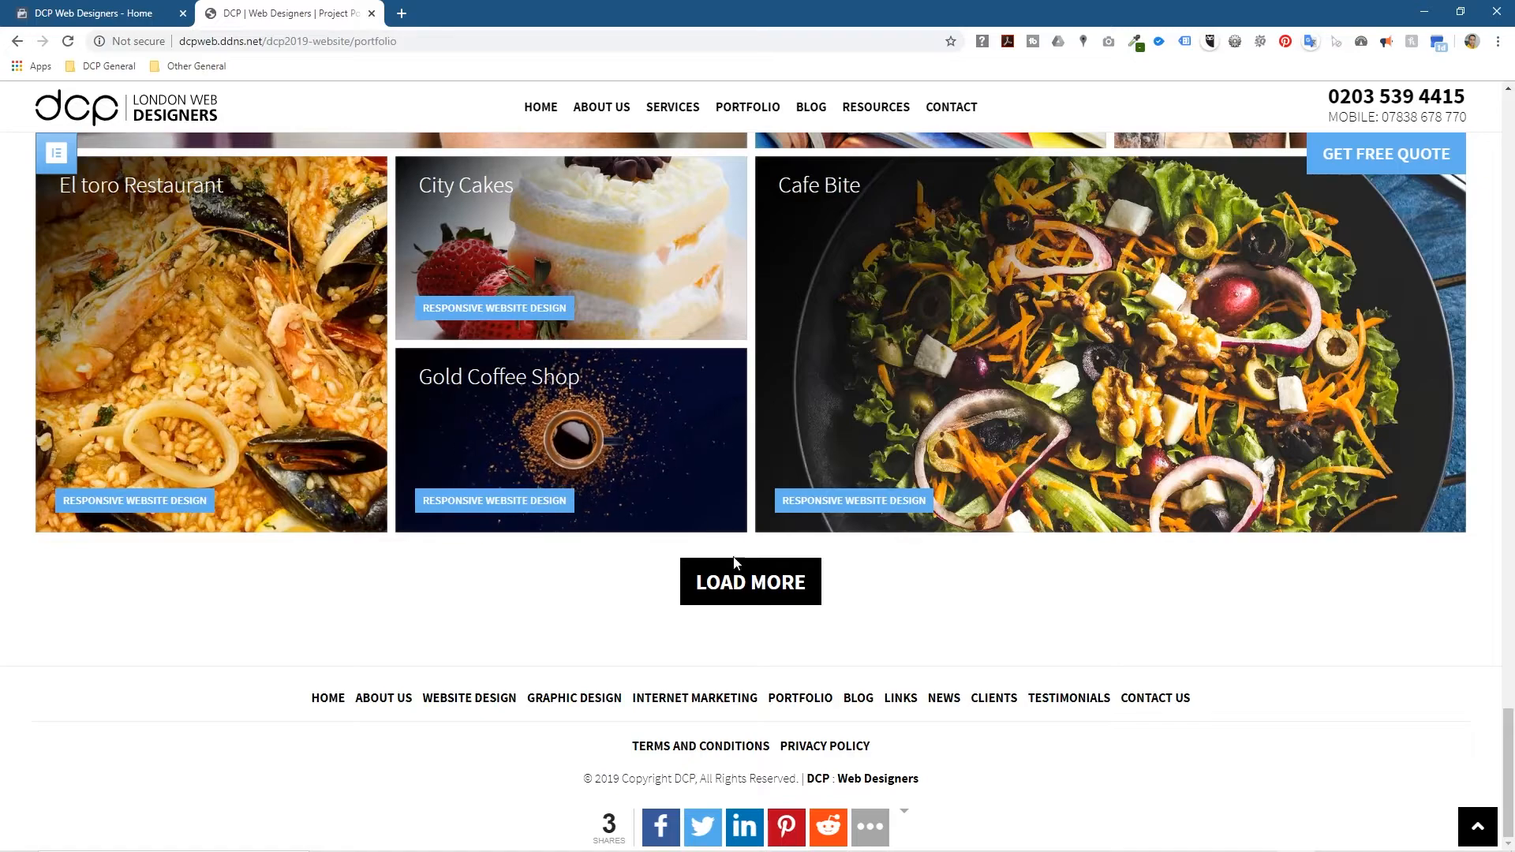
left_click(746, 580)
scroll(764, 581, "down", 3)
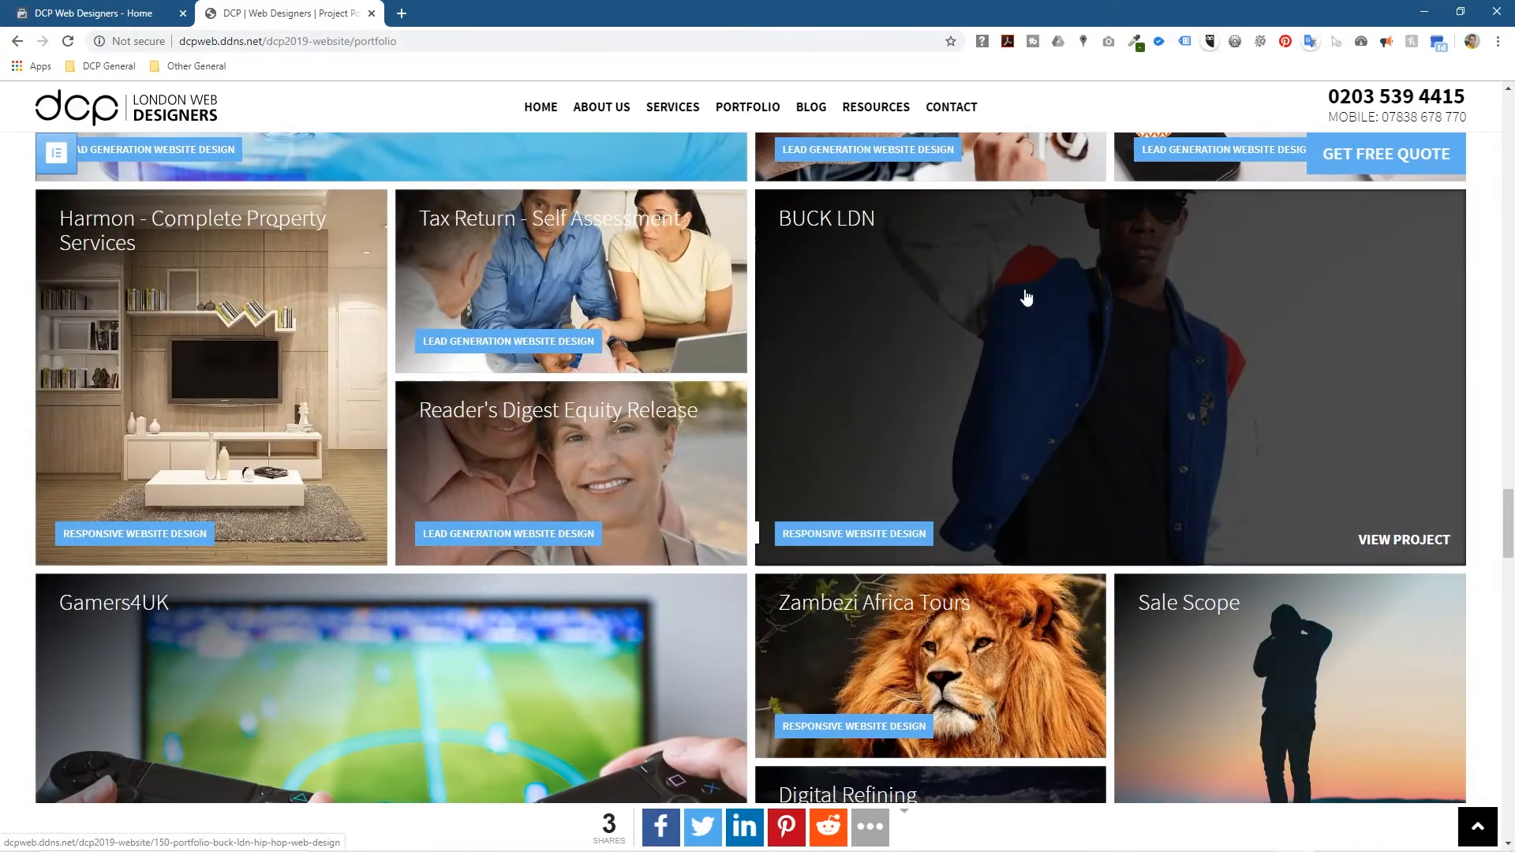
left_click(982, 319)
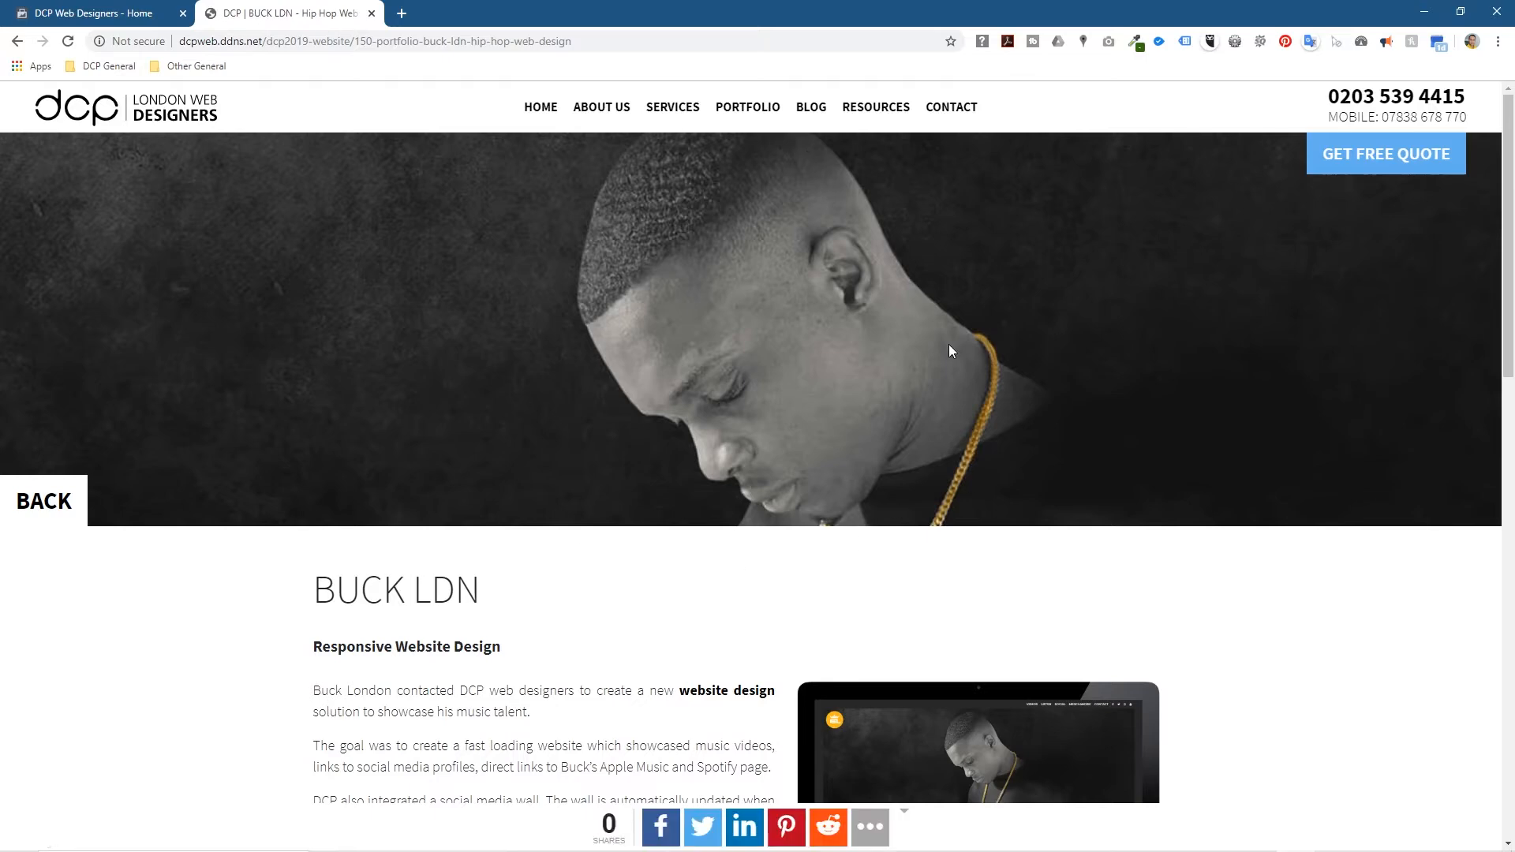
scroll(603, 465, "down", 3)
scroll(603, 464, "down", 2)
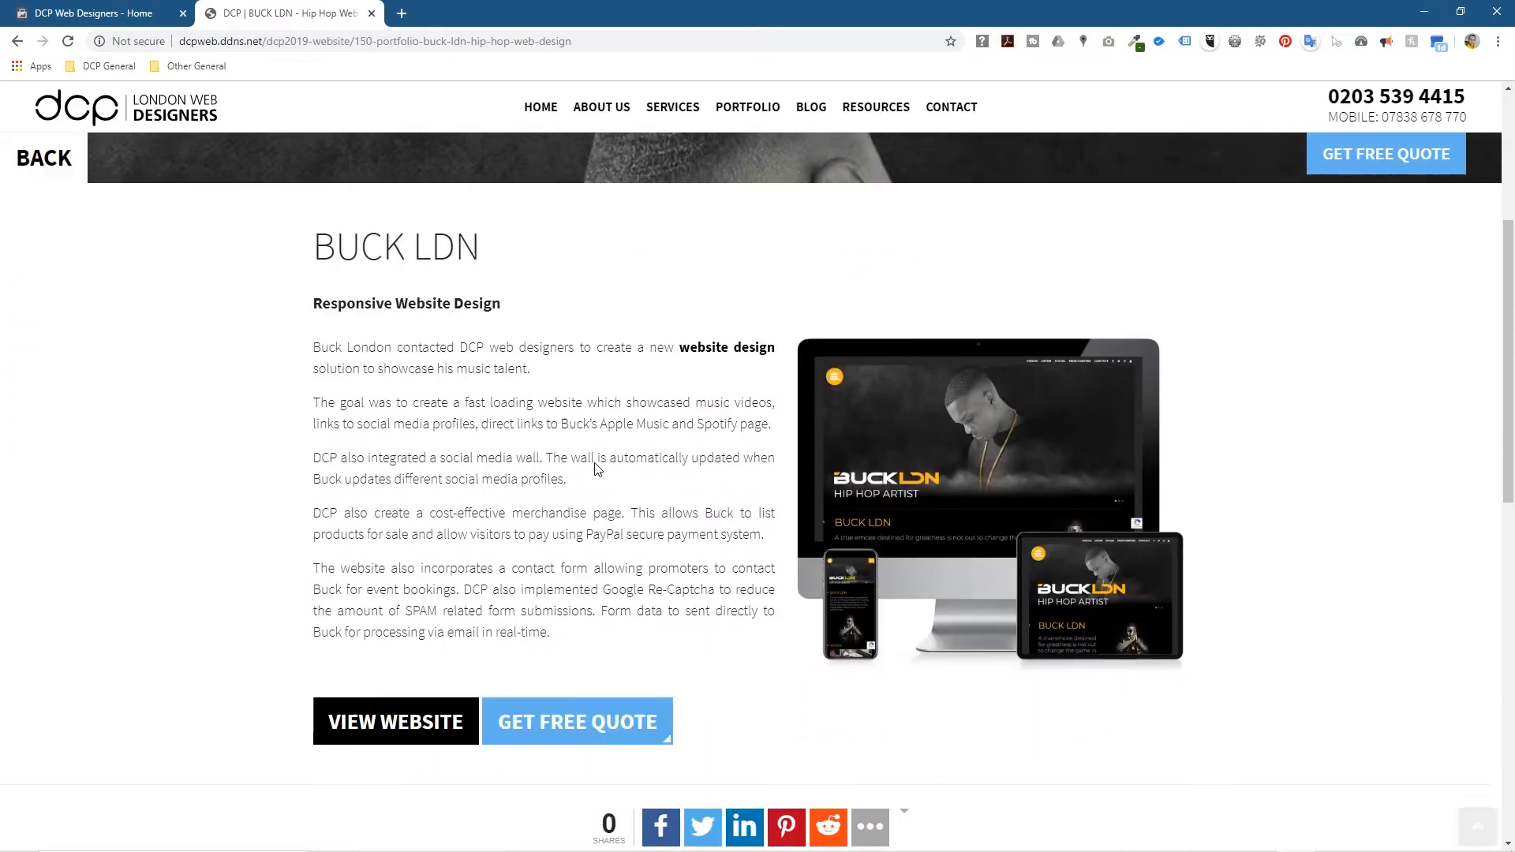
scroll(603, 464, "down", 2)
scroll(951, 293, "down", 1)
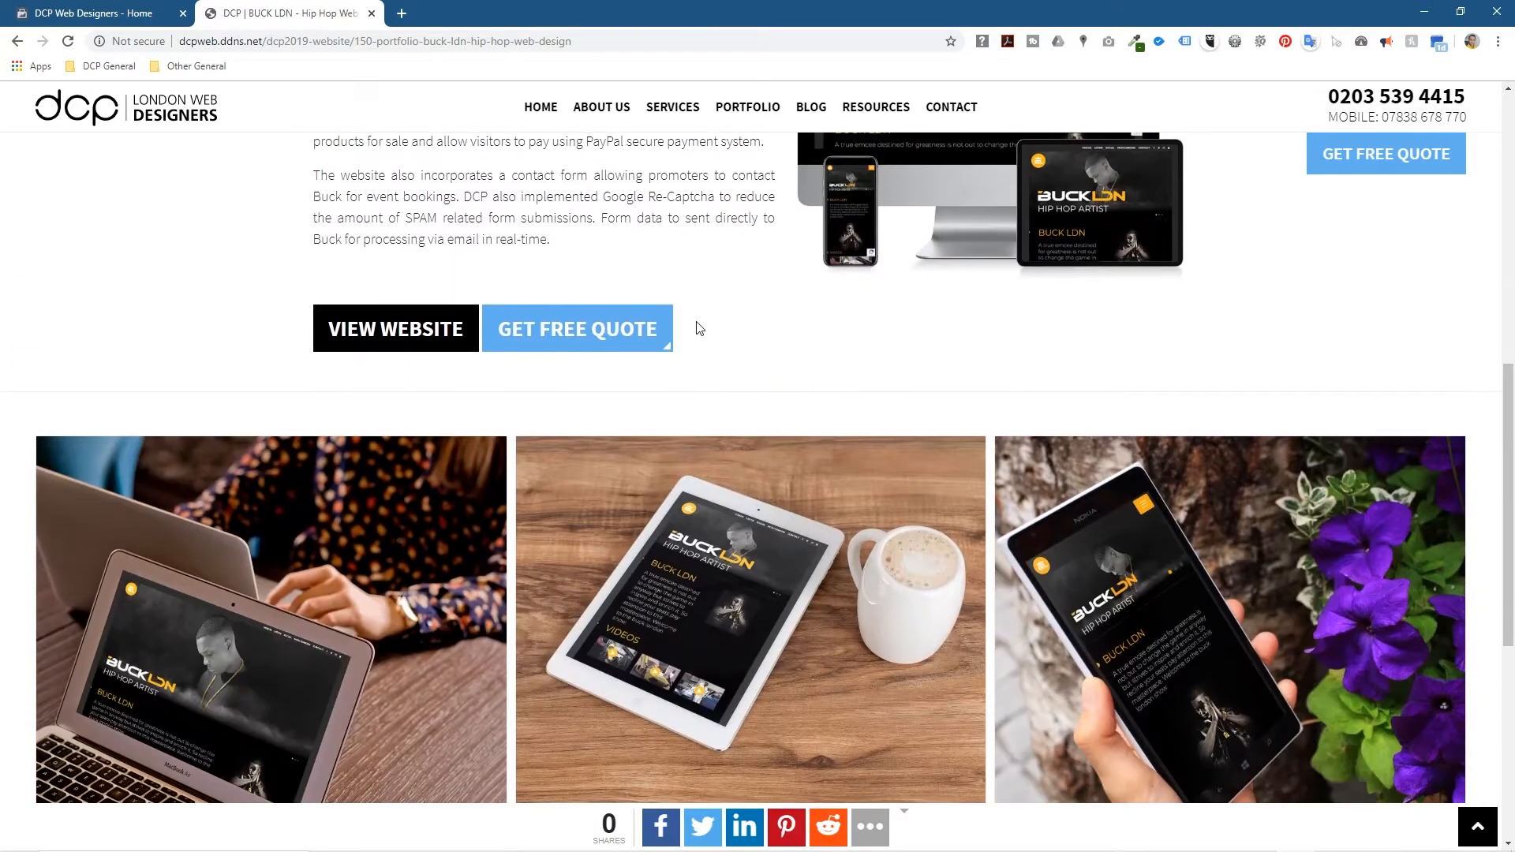
scroll(941, 312, "up", 1)
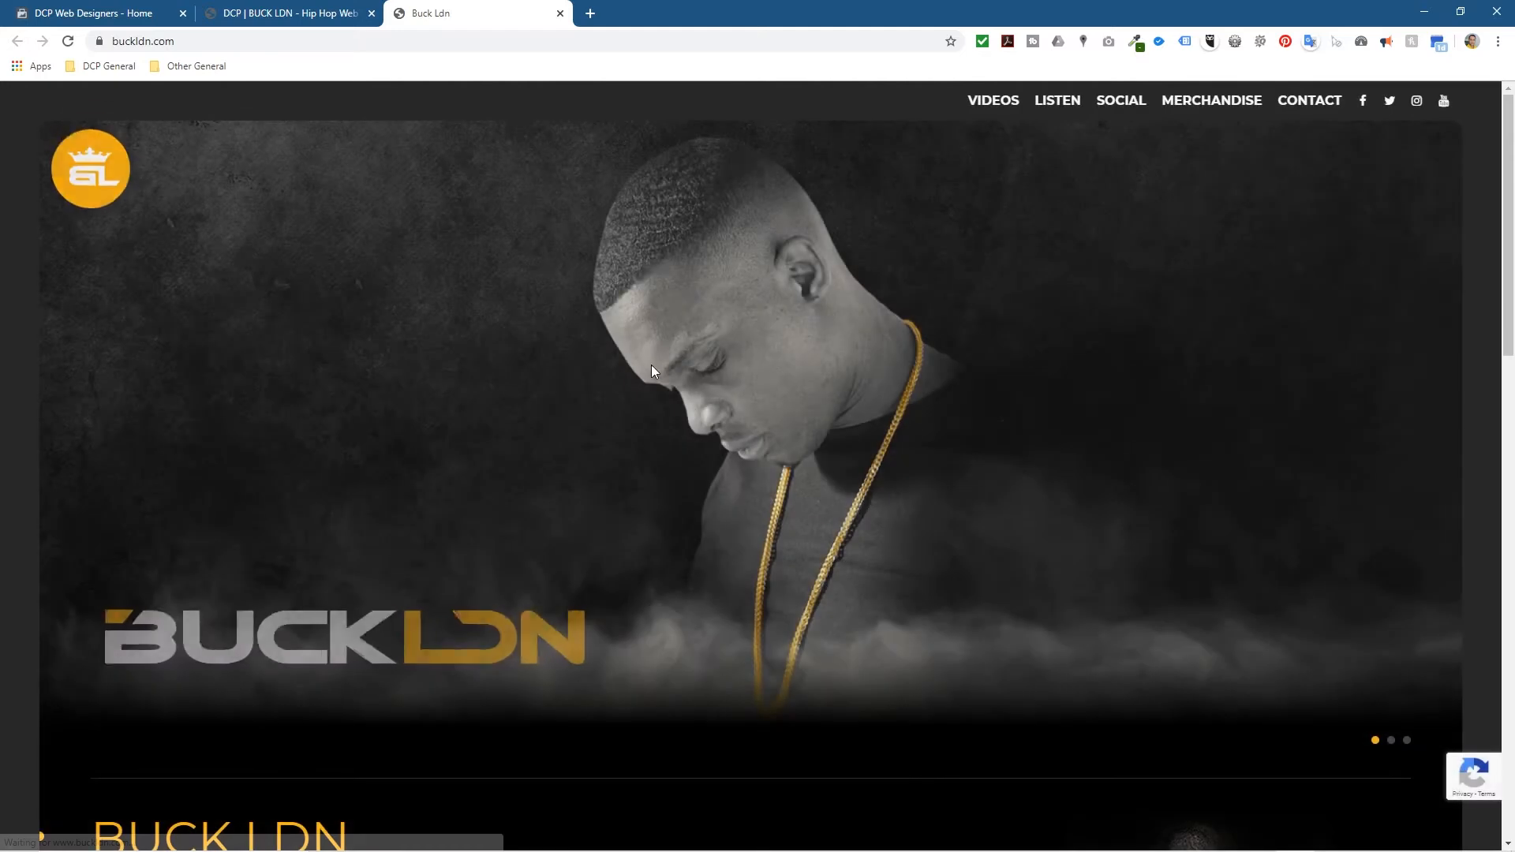
scroll(729, 512, "down", 3)
scroll(729, 505, "down", 5)
scroll(735, 493, "down", 5)
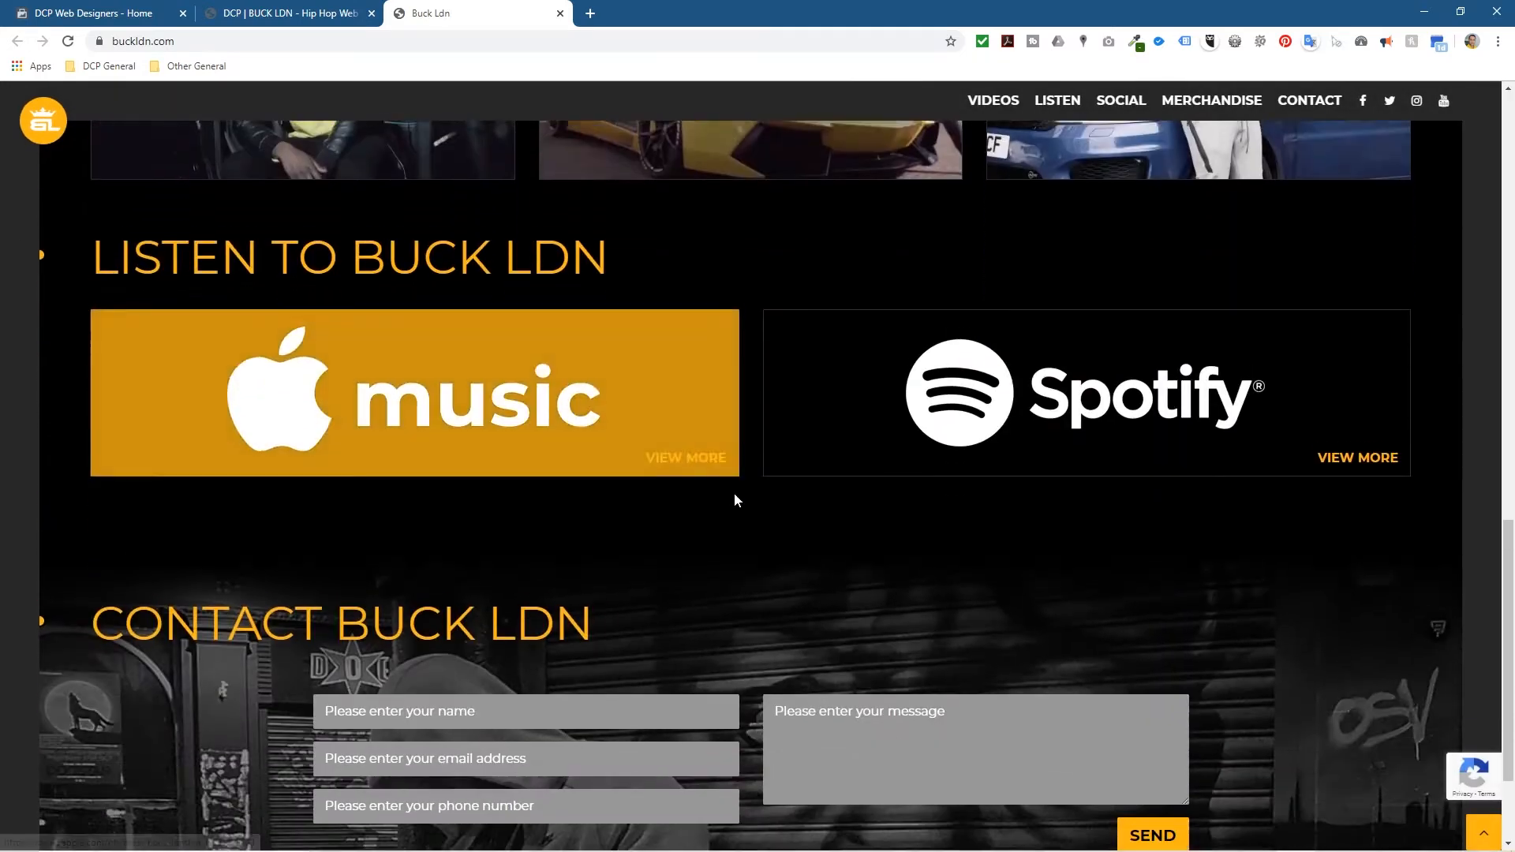
scroll(580, 427, "up", 4)
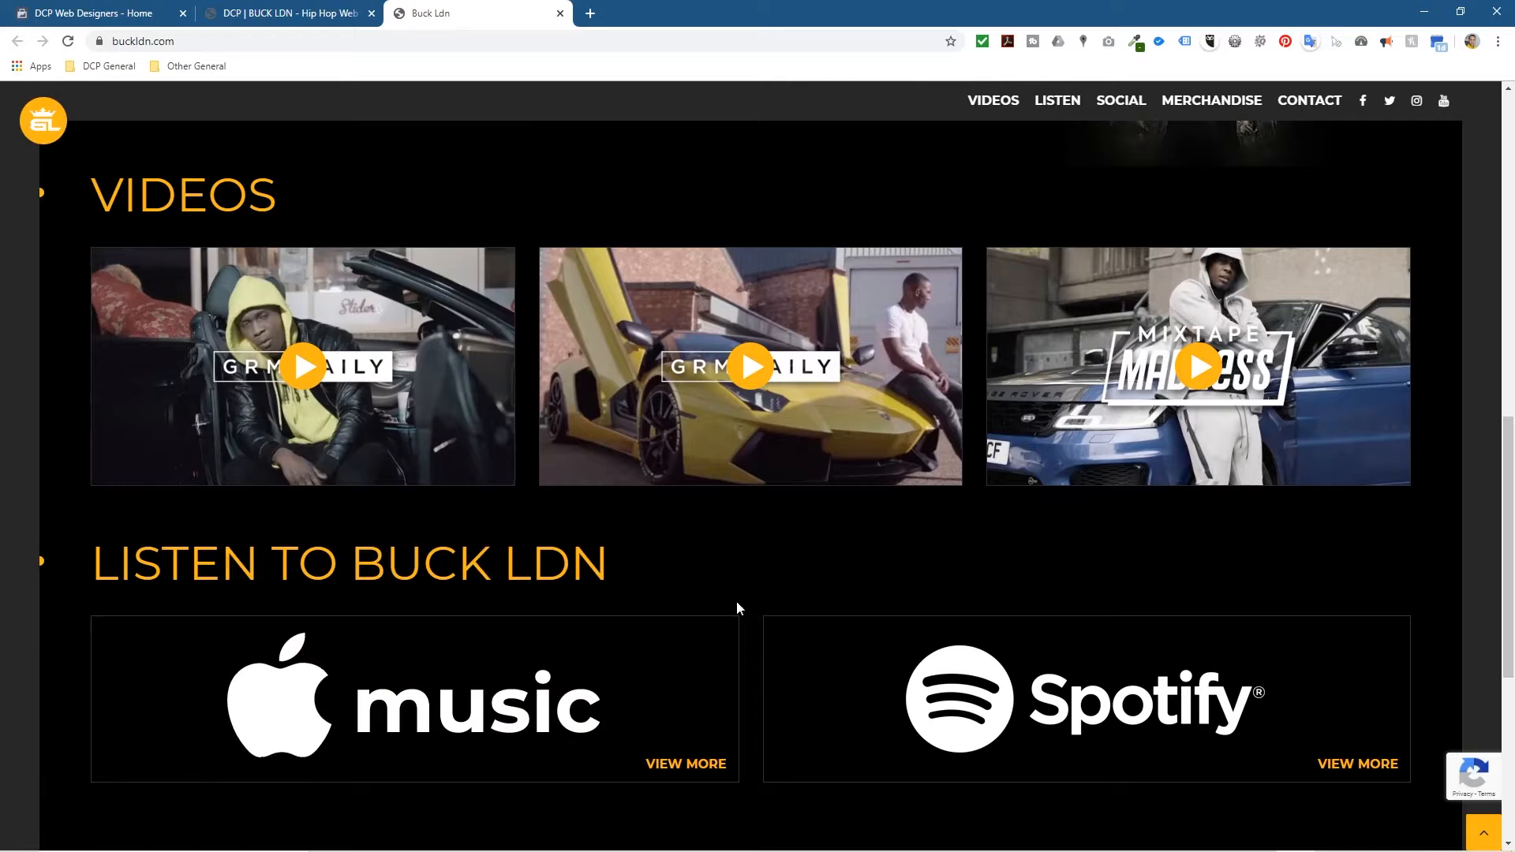
scroll(734, 605, "down", 2)
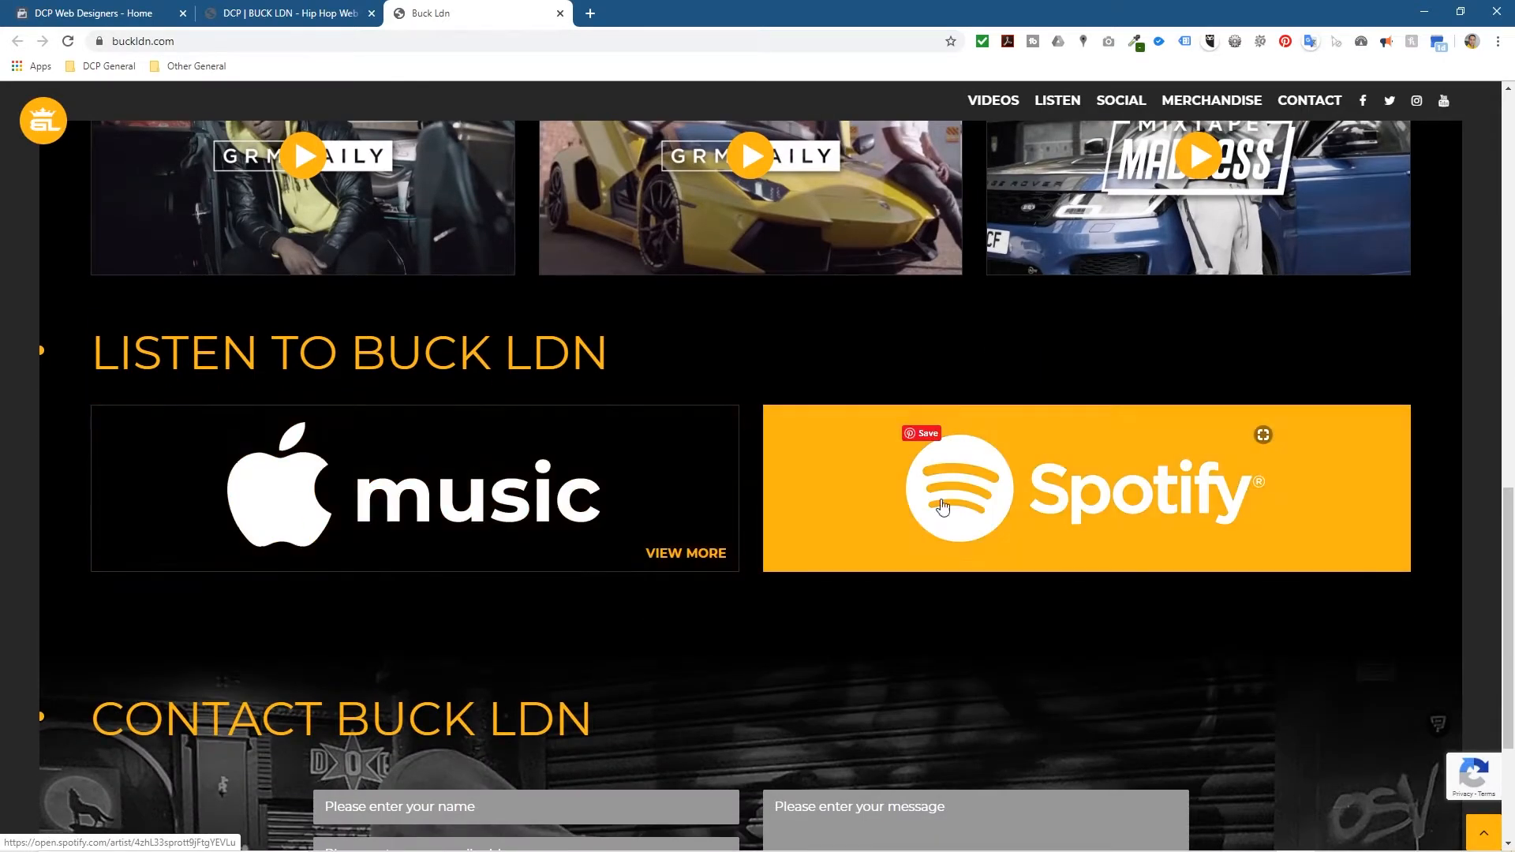
scroll(559, 518, "up", 4)
scroll(560, 518, "up", 4)
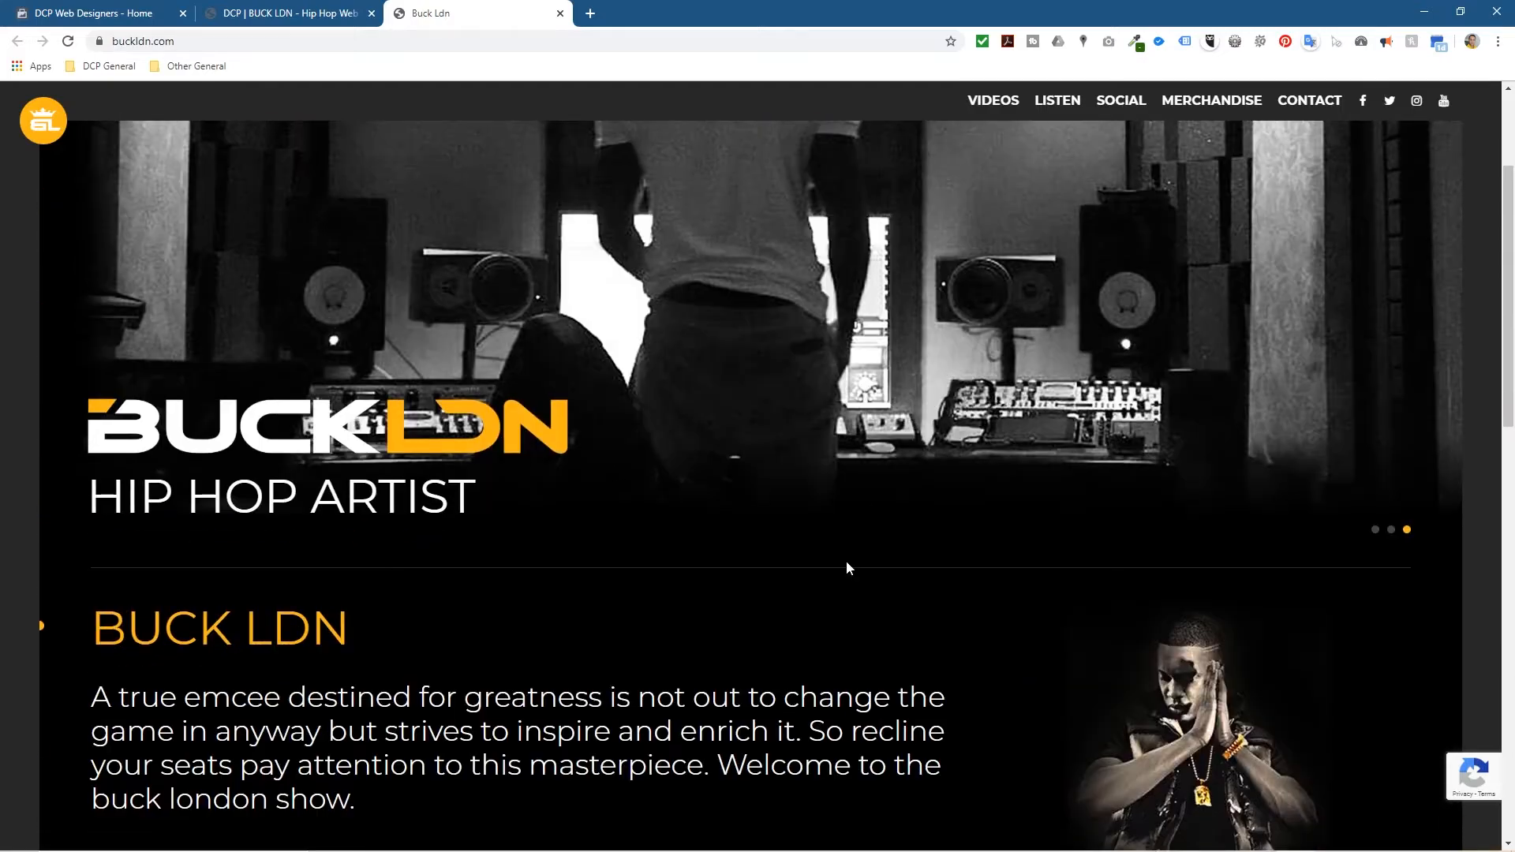
scroll(847, 560, "up", 3)
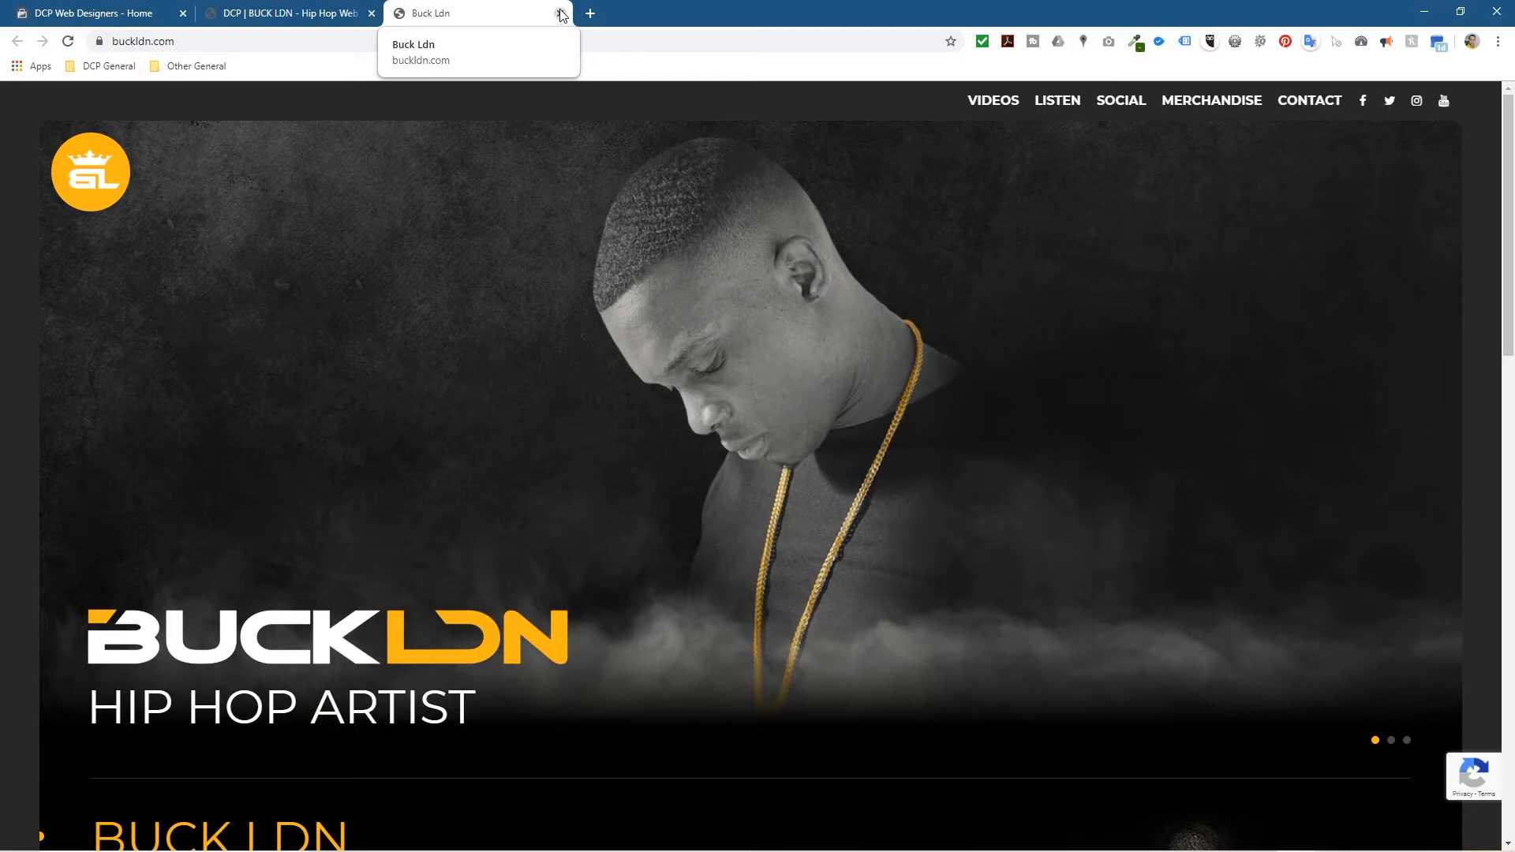
Step: Close the Buck Ldn tab, snap Chrome left and open the 'How to post to instagram from a PC' folder on the right
left_click(563, 15)
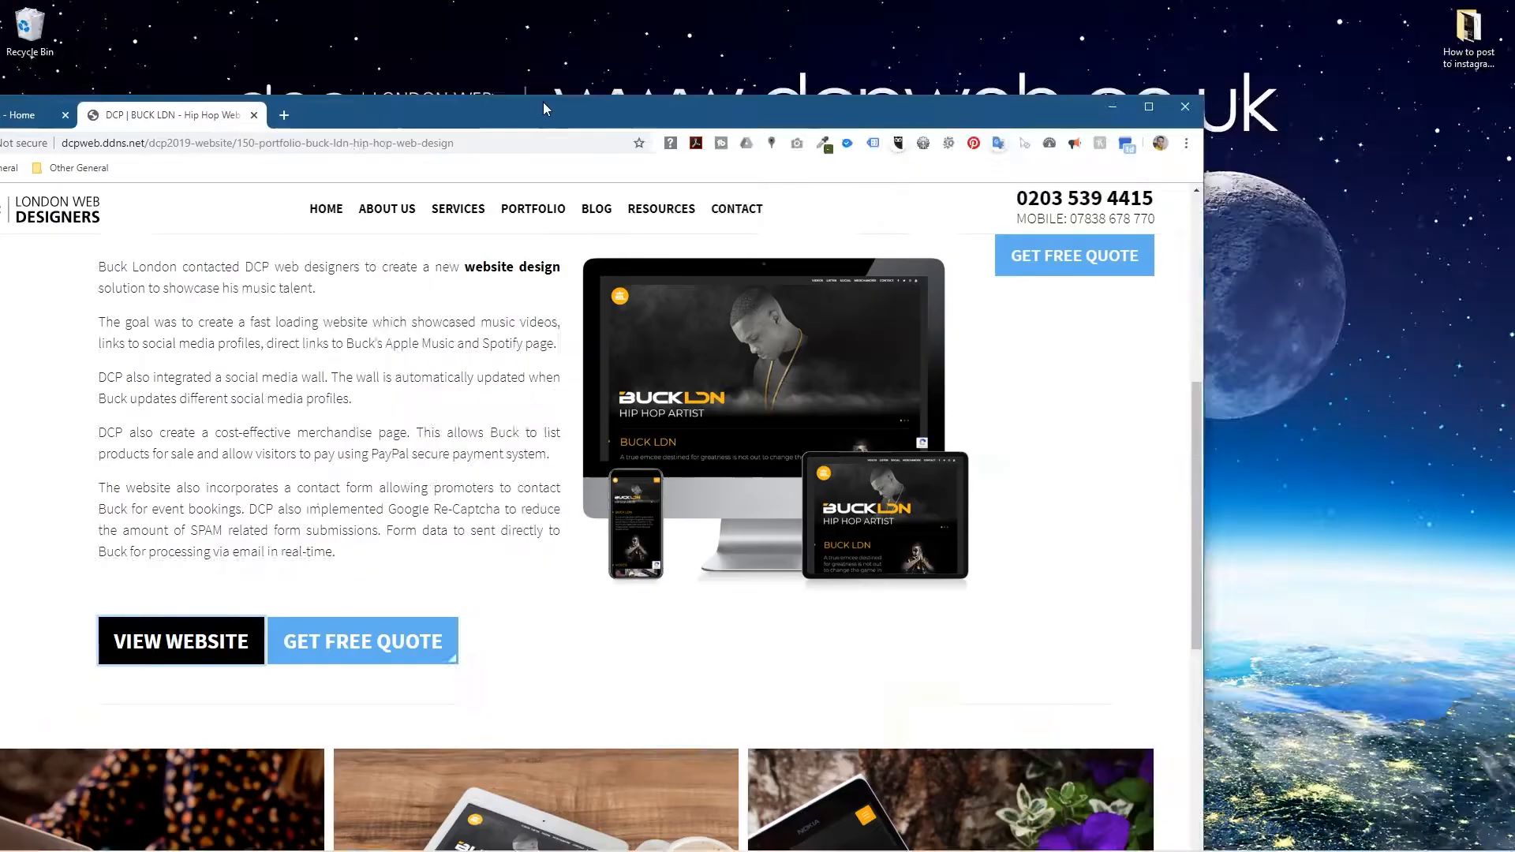
key("super+Left")
key("Escape")
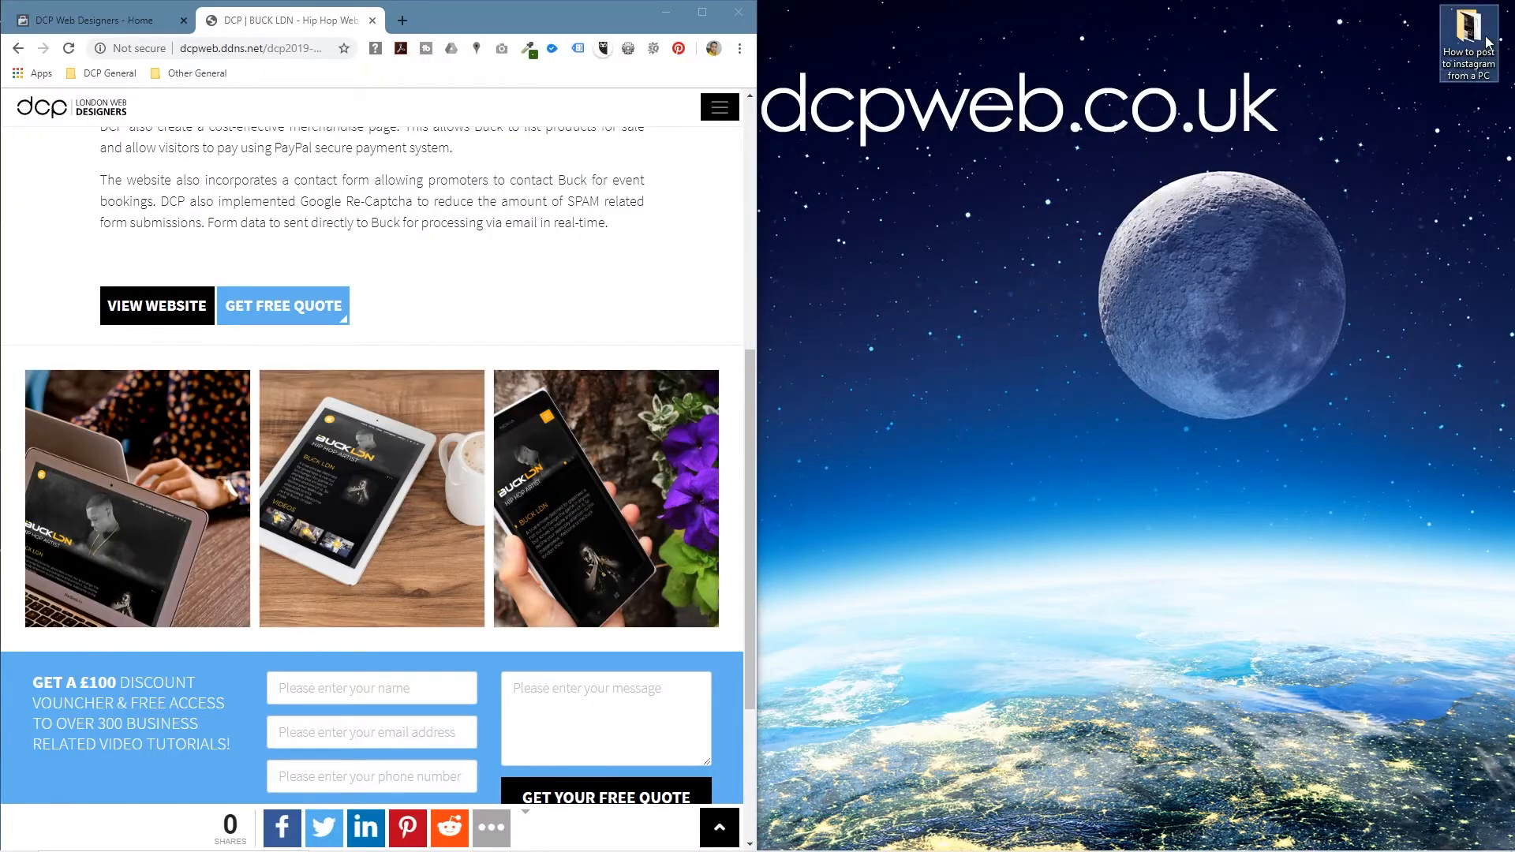
double_click(1468, 41)
left_click_drag(871, 87, 1335, 48)
left_click(569, 308)
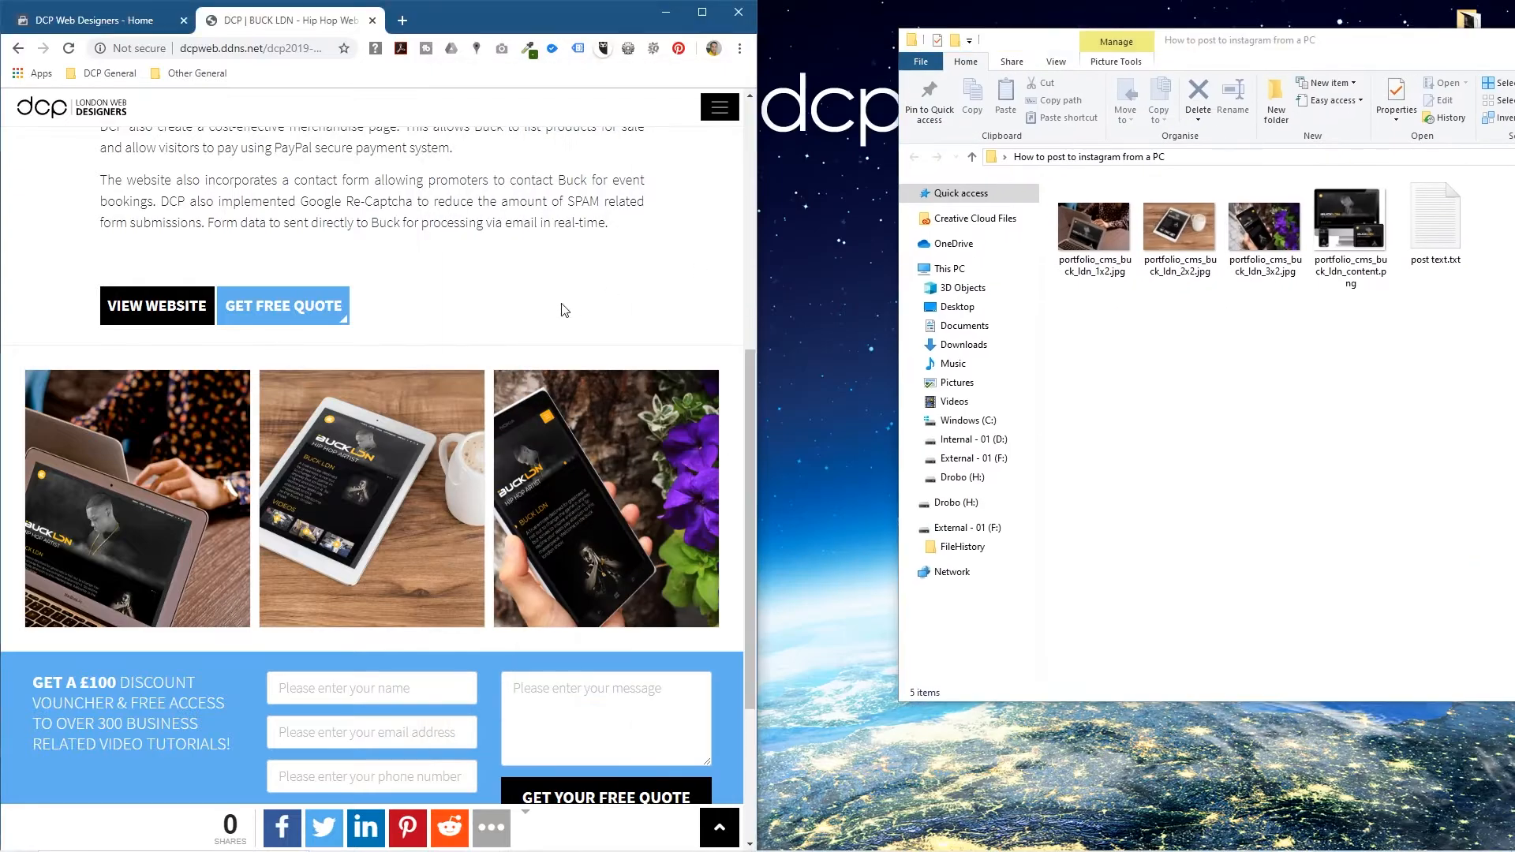
scroll(517, 492, "up", 6)
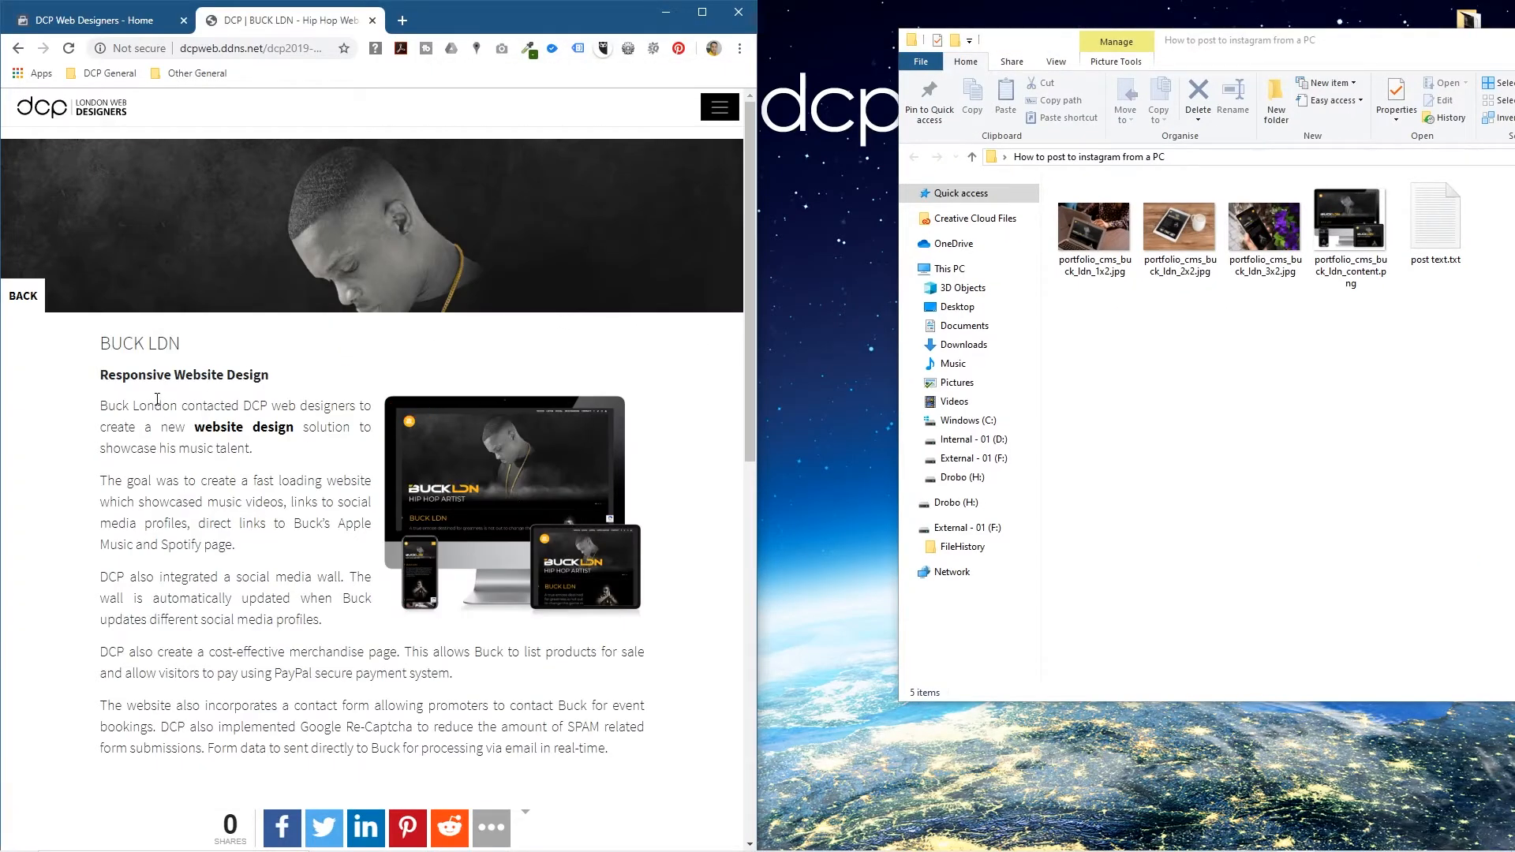
left_click_drag(101, 404, 273, 710)
scroll(328, 411, "down", 8)
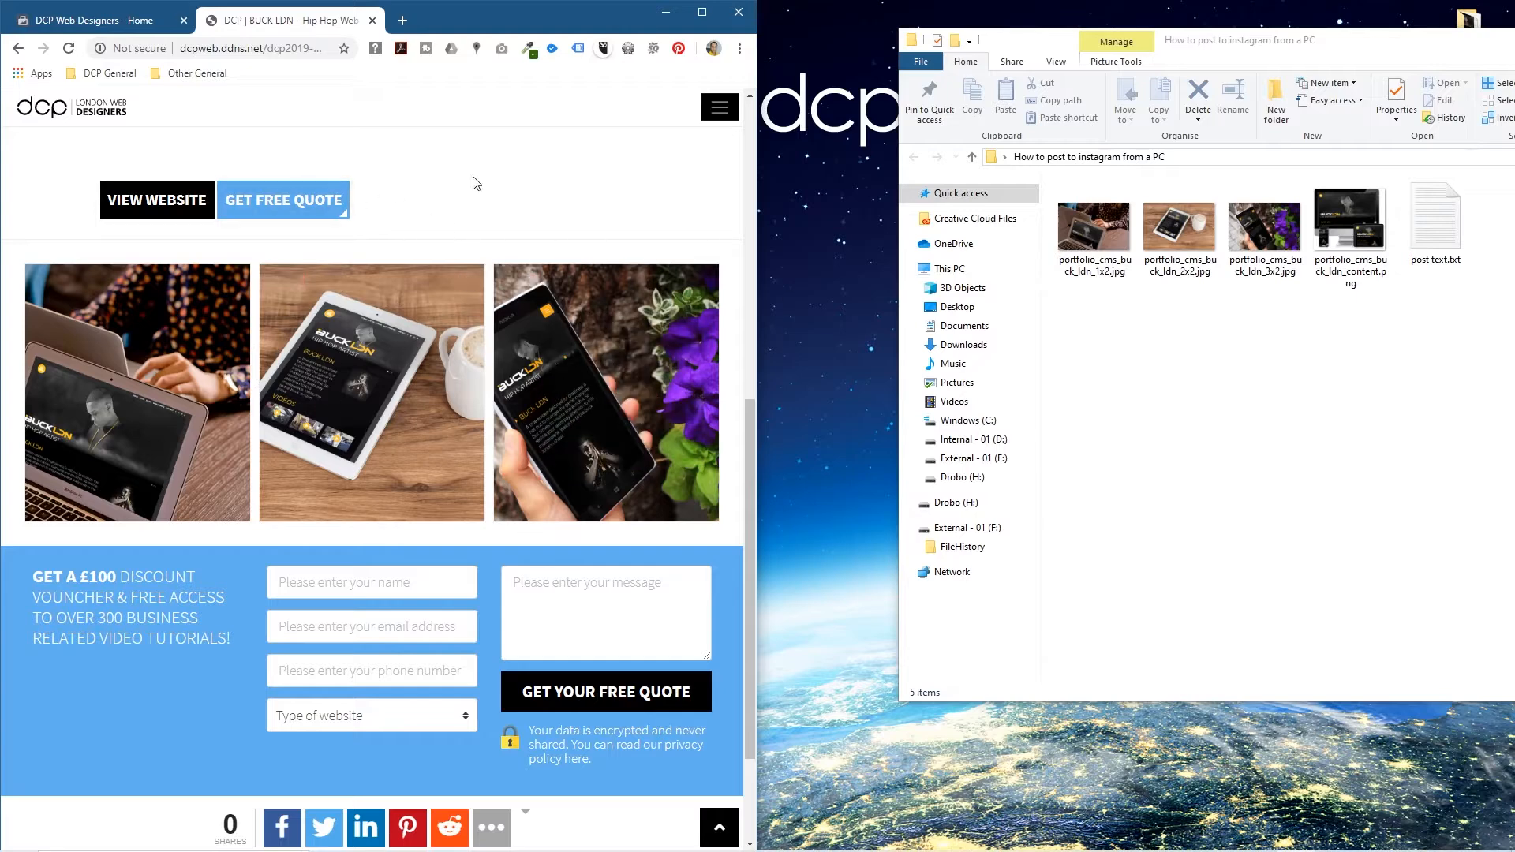
Step: Maximize the browser again and close the DCP BUCK LDN project tab, leaving the Facebook page
left_click(1264, 325)
left_click(706, 15)
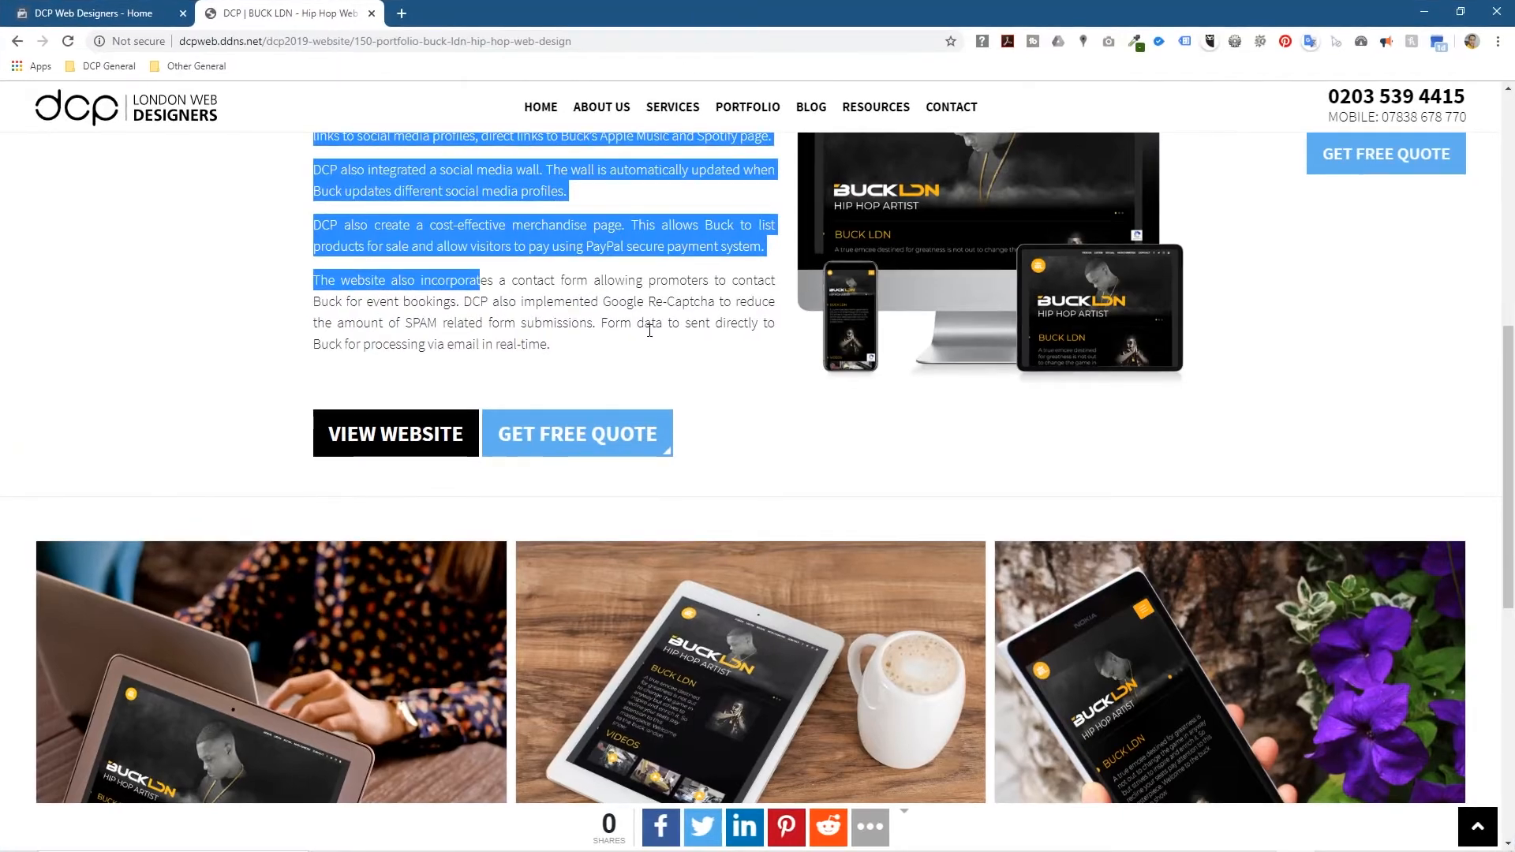
left_click(155, 392)
scroll(155, 392, "up", 8)
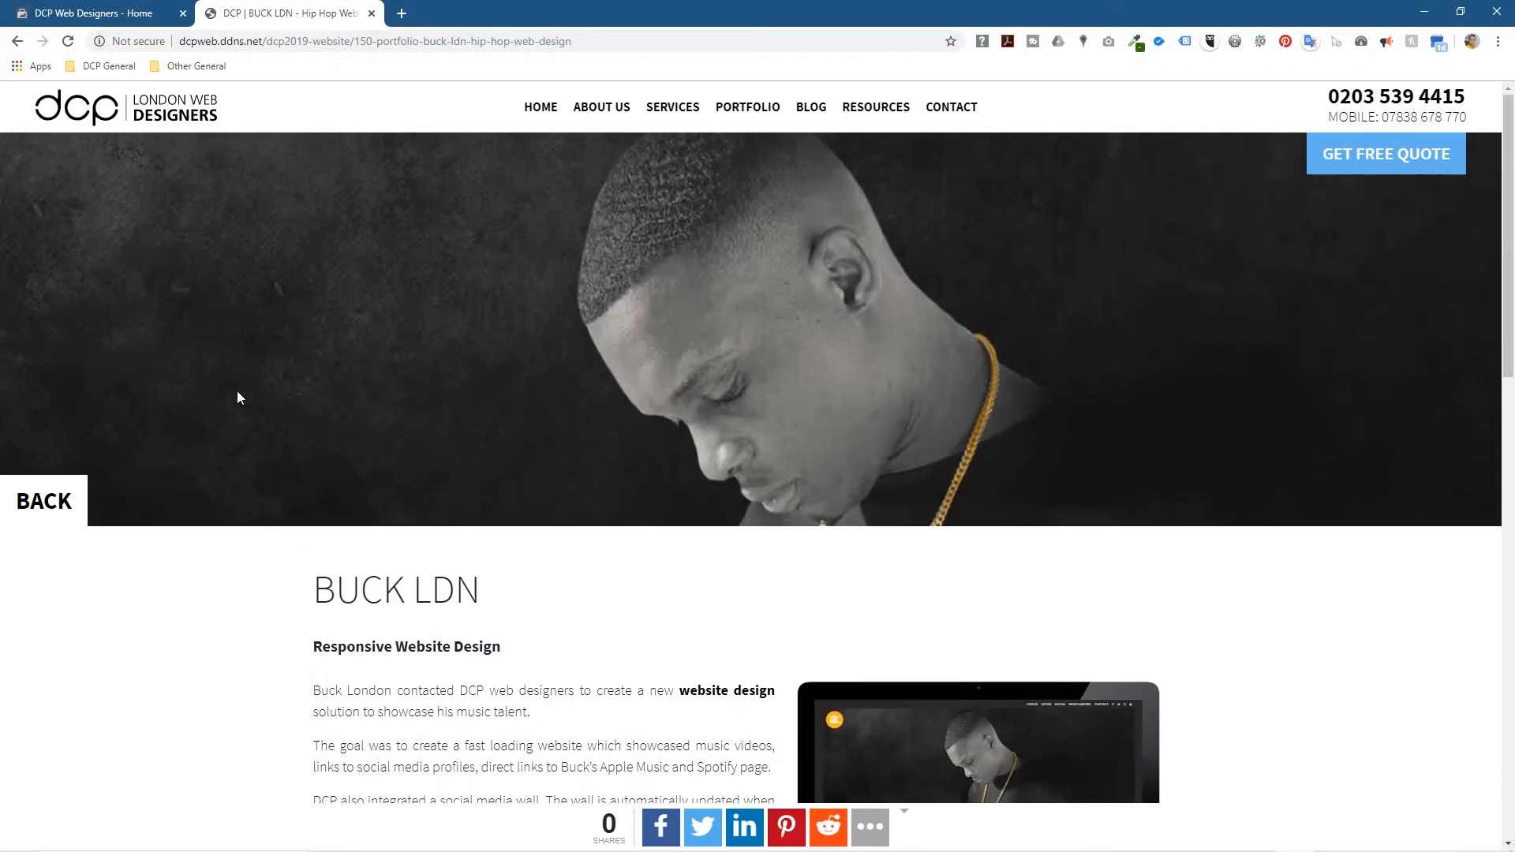
left_click(371, 15)
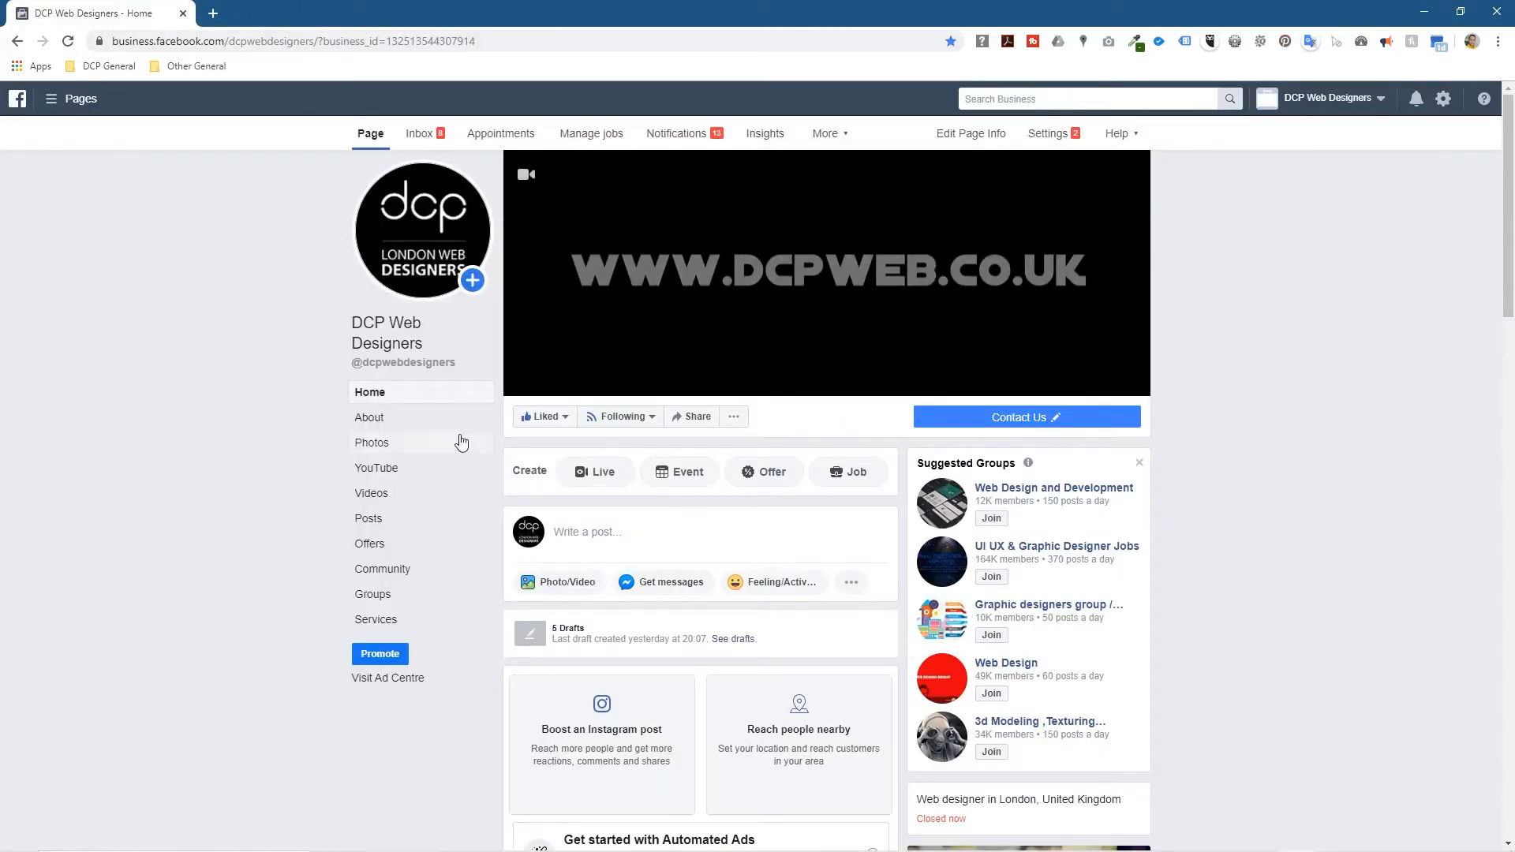
Step: Go to the page's Videos section and open the Video Library to reach Creator Studio
left_click(377, 493)
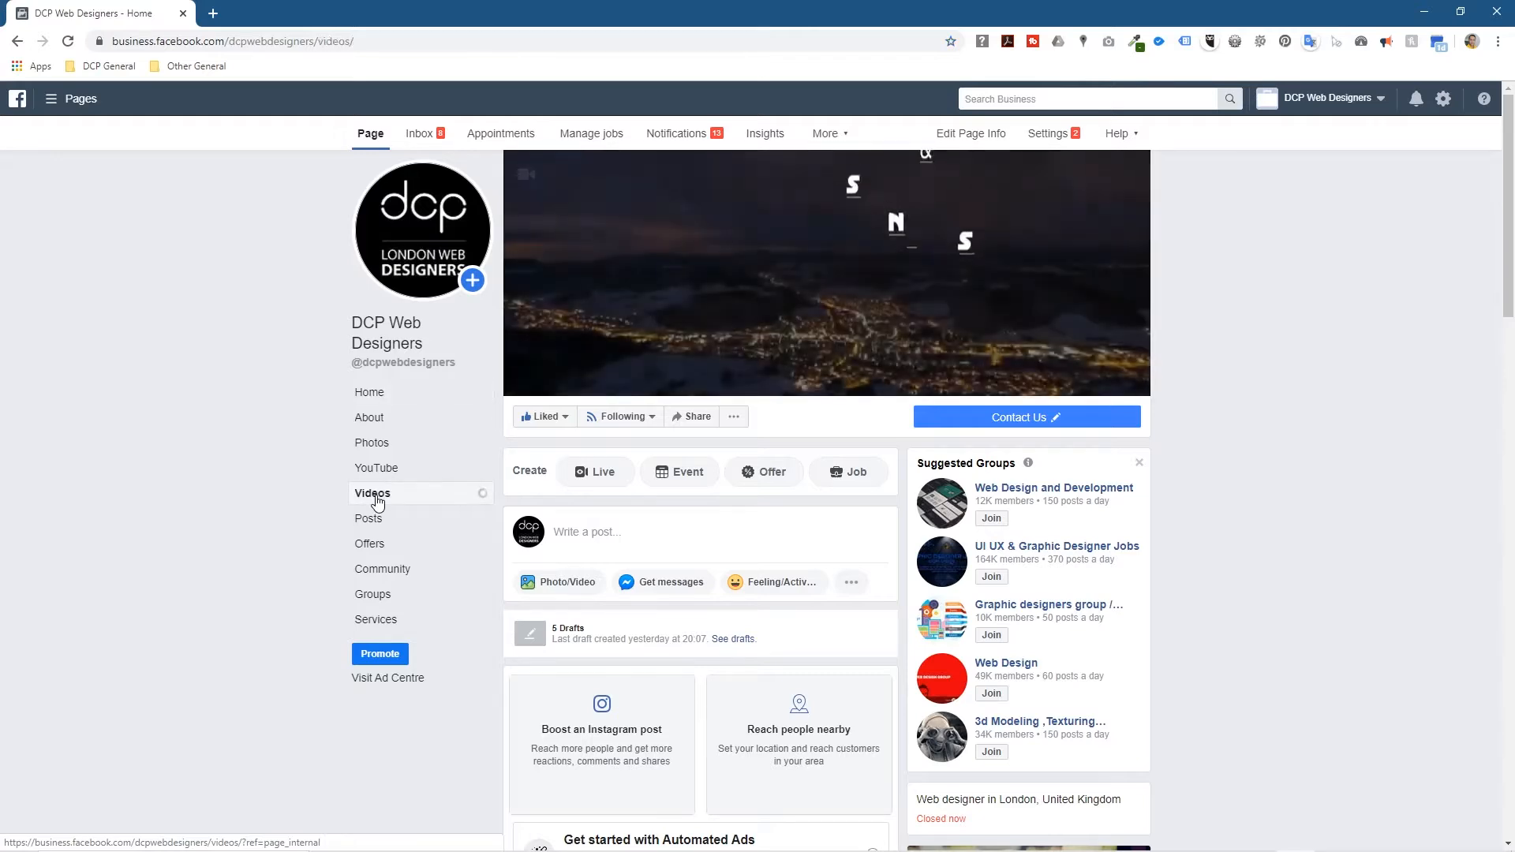
scroll(1027, 435, "down", 8)
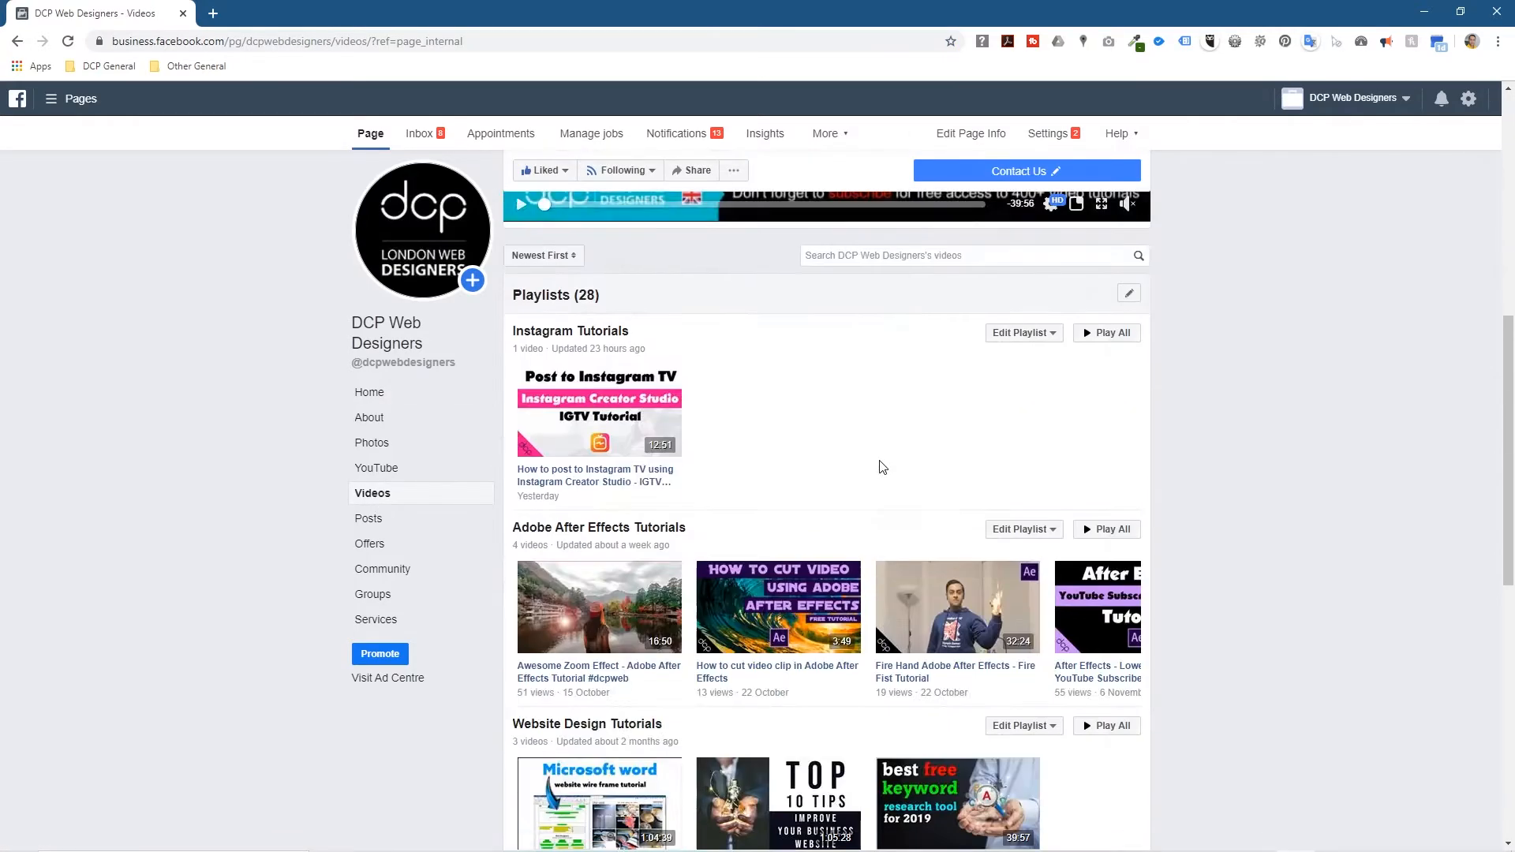
scroll(896, 454, "down", 5)
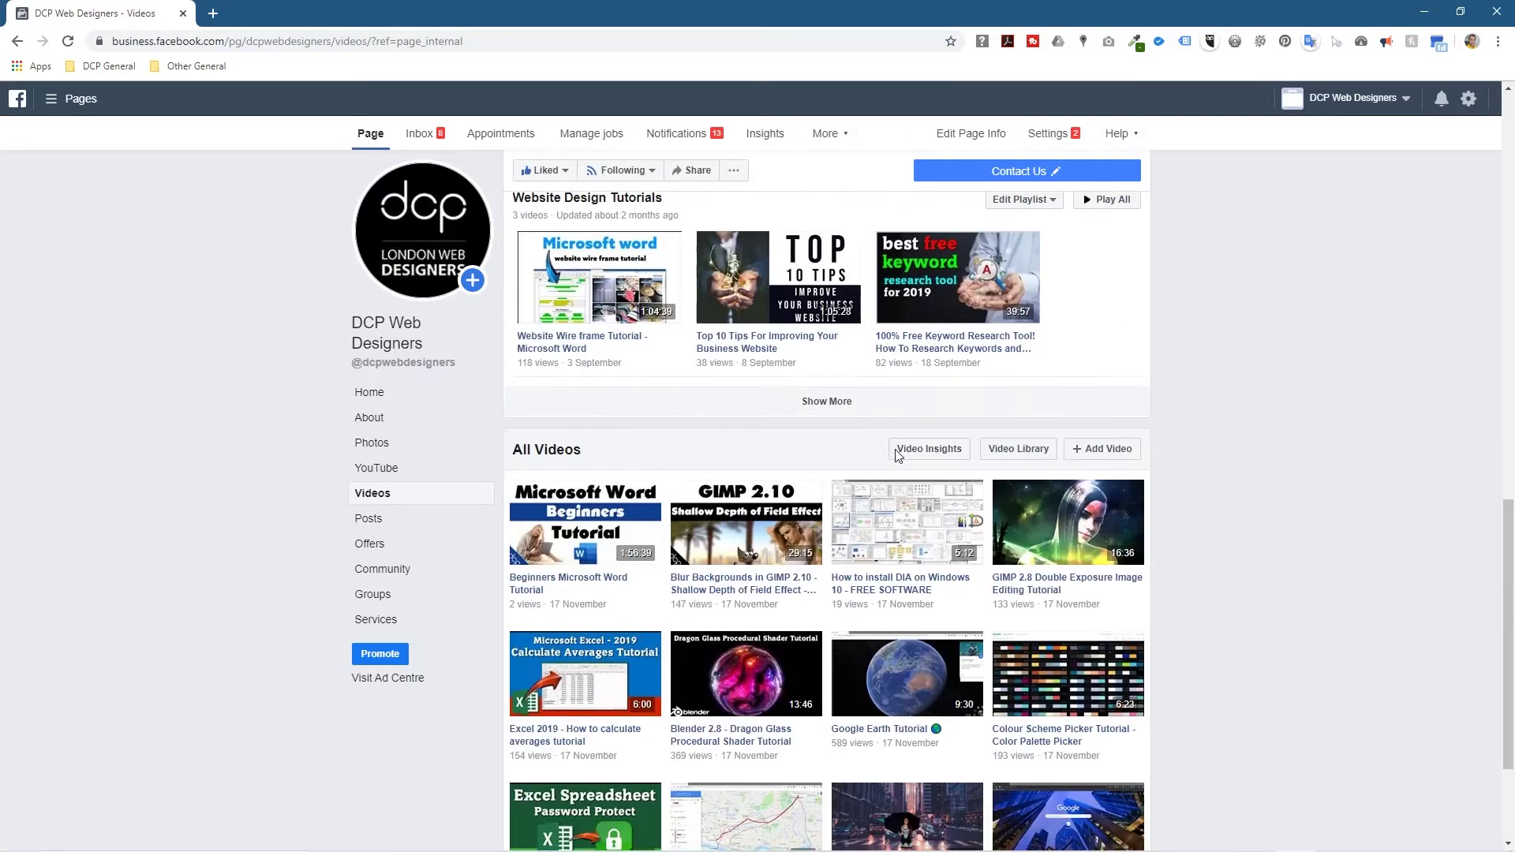
left_click(1039, 457)
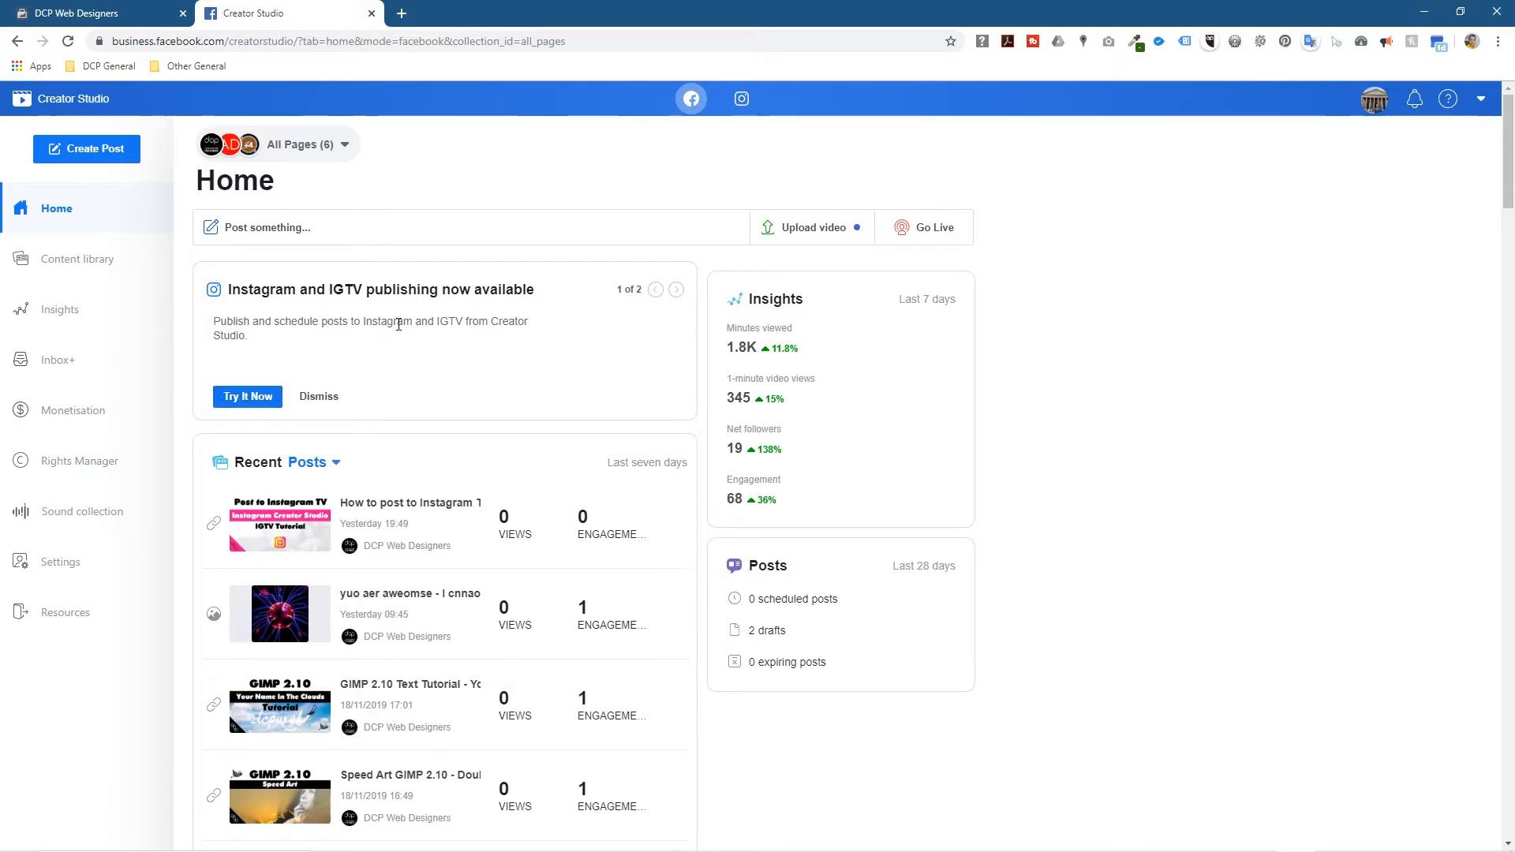
Step: Open the Instagram posts library in Creator Studio and start a new Instagram feed post
left_click(248, 395)
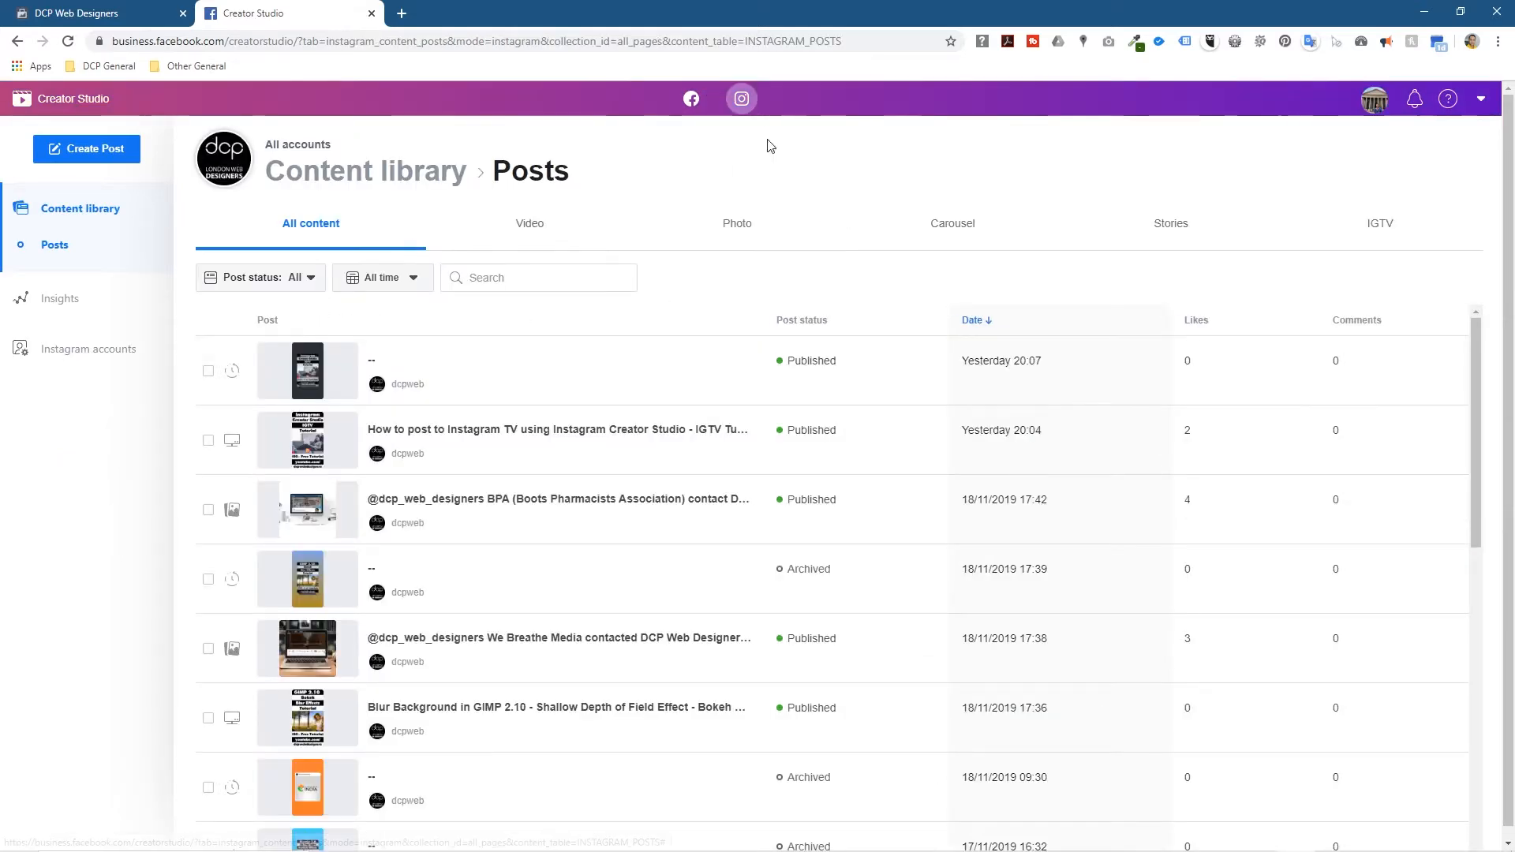
left_click(693, 100)
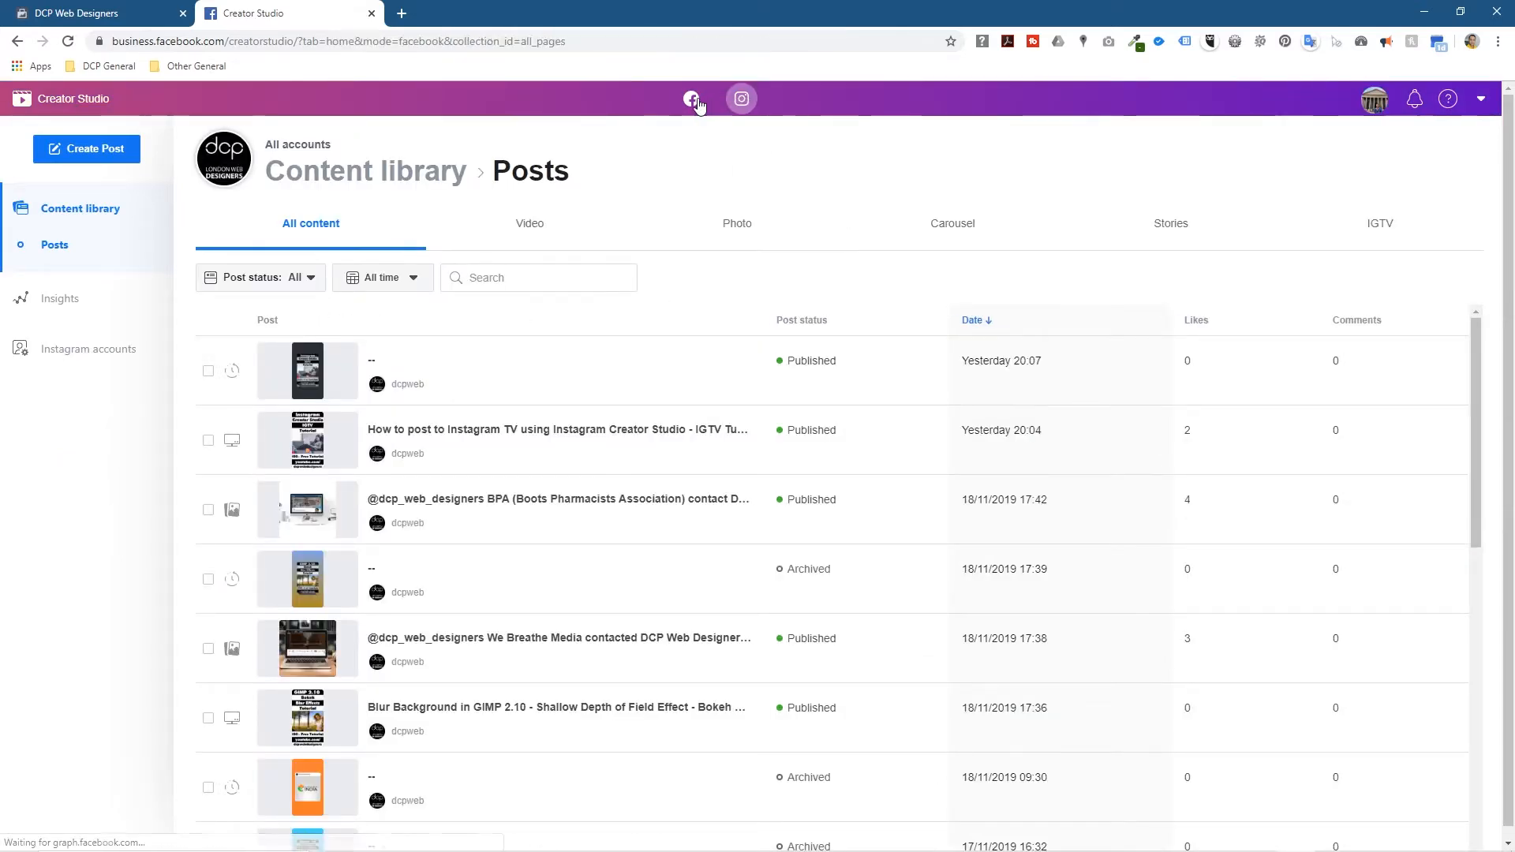
left_click(742, 99)
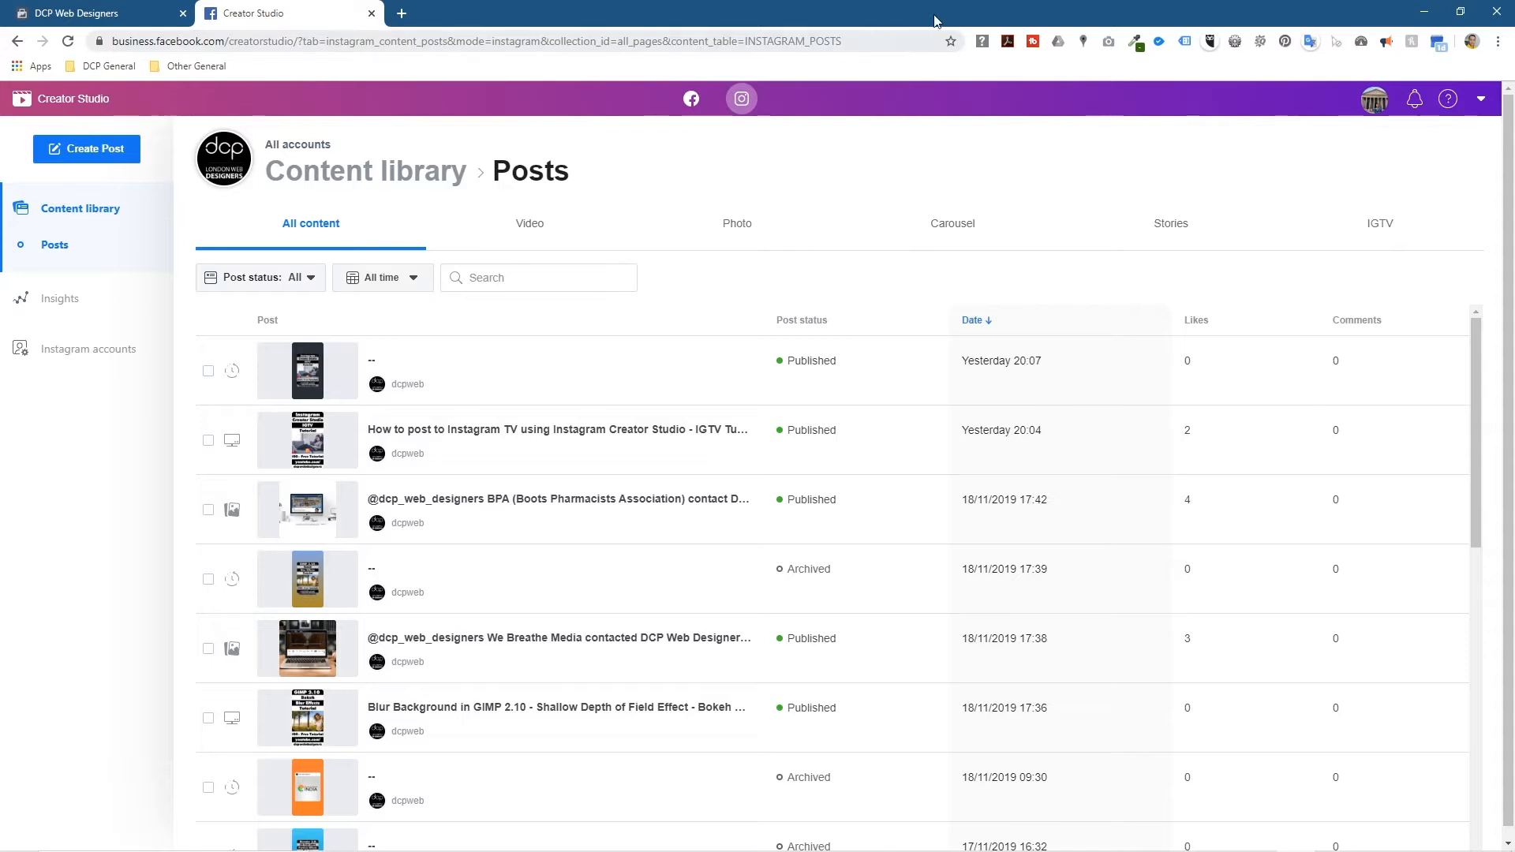
left_click(95, 149)
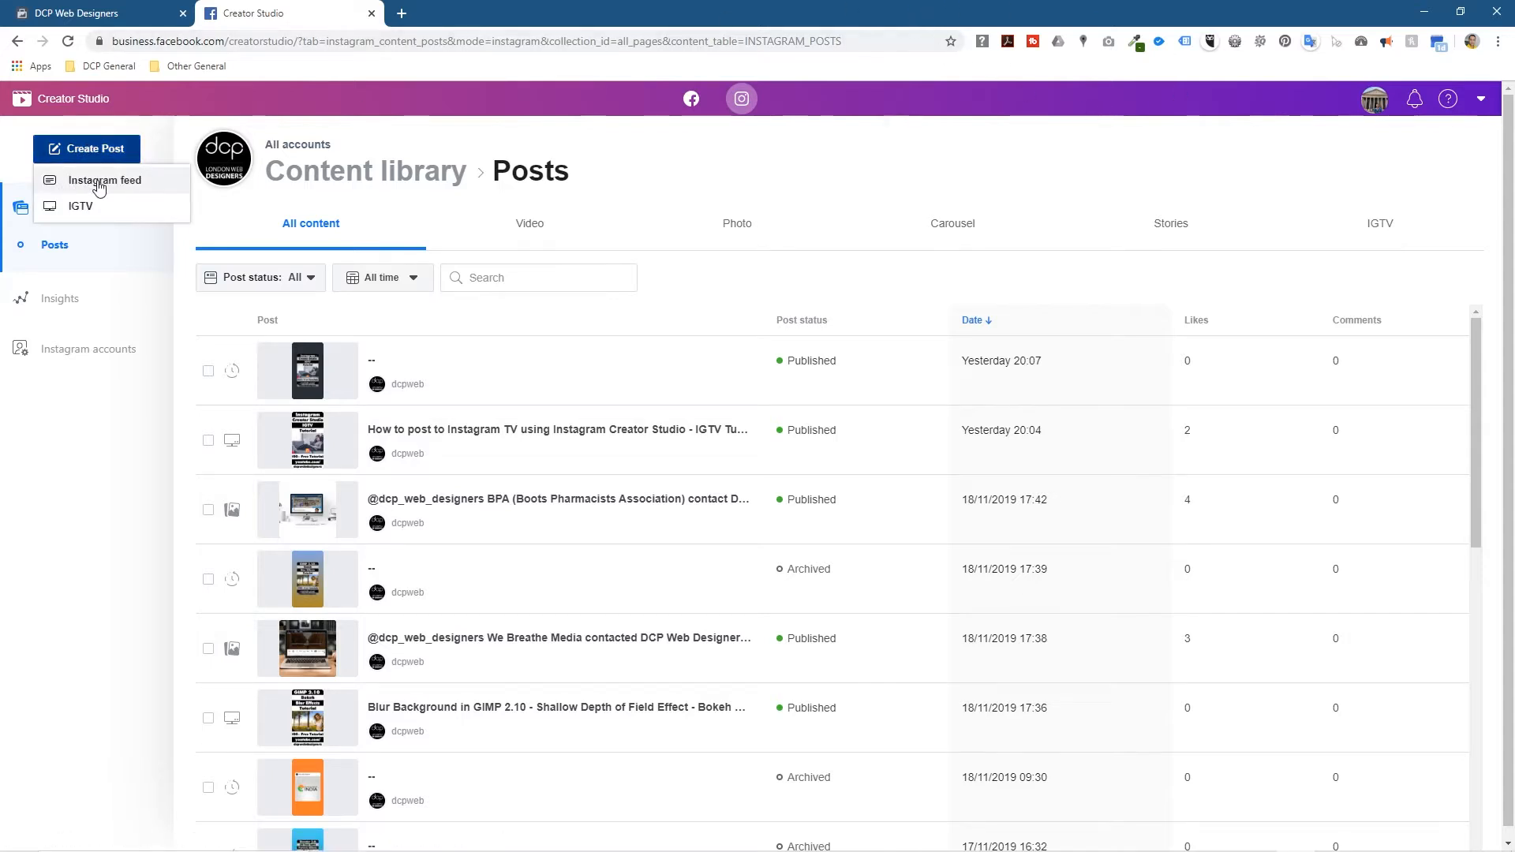
left_click(100, 182)
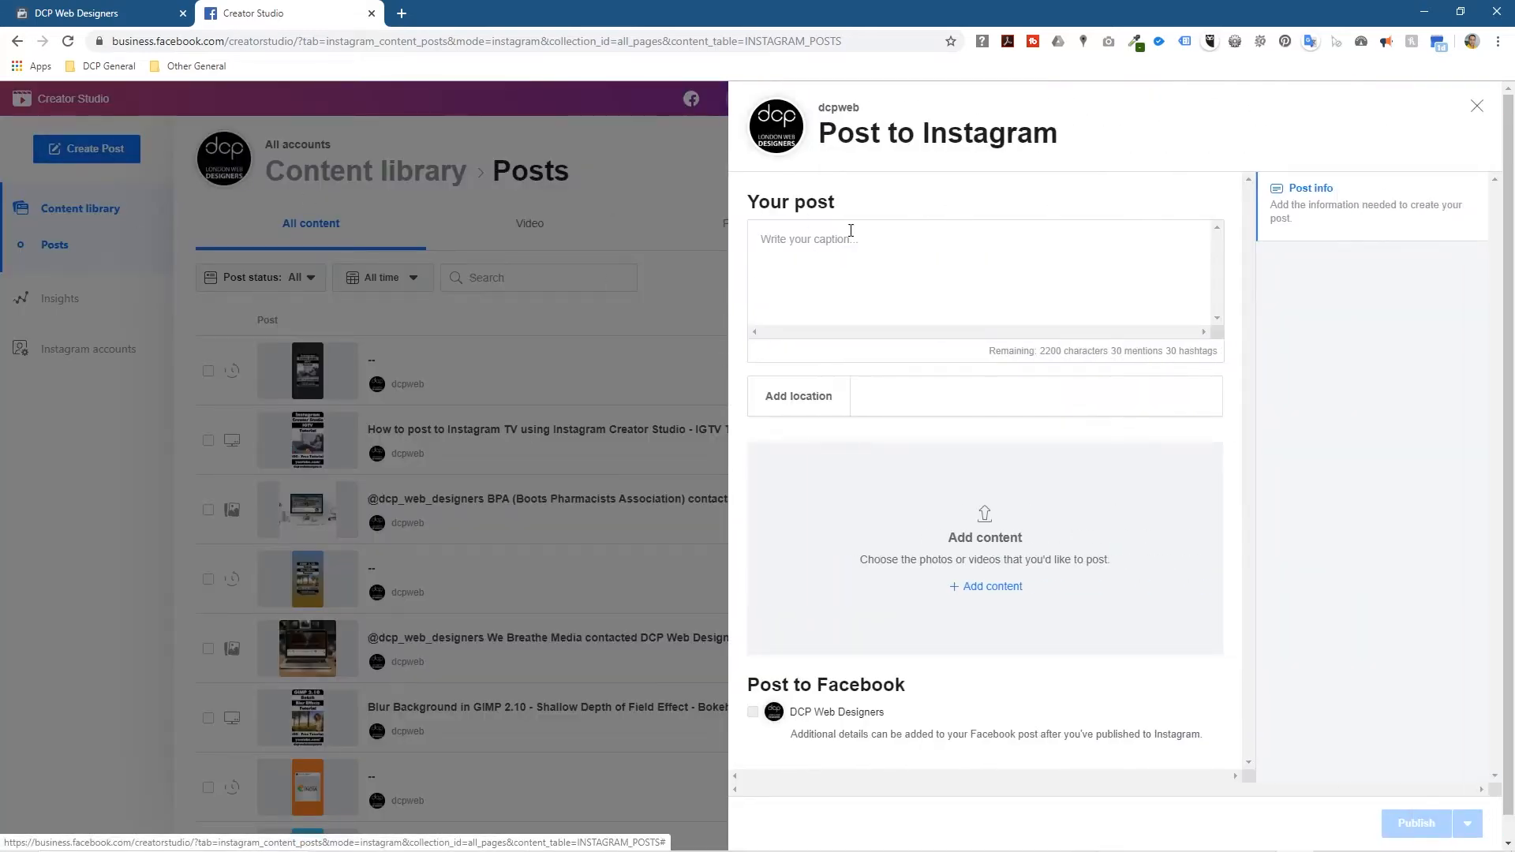
Step: Arrange the post folder and browser side by side and open 'post text.txt' docked on the left
key("alt+Tab")
left_click_drag(1276, 60, 3, 241)
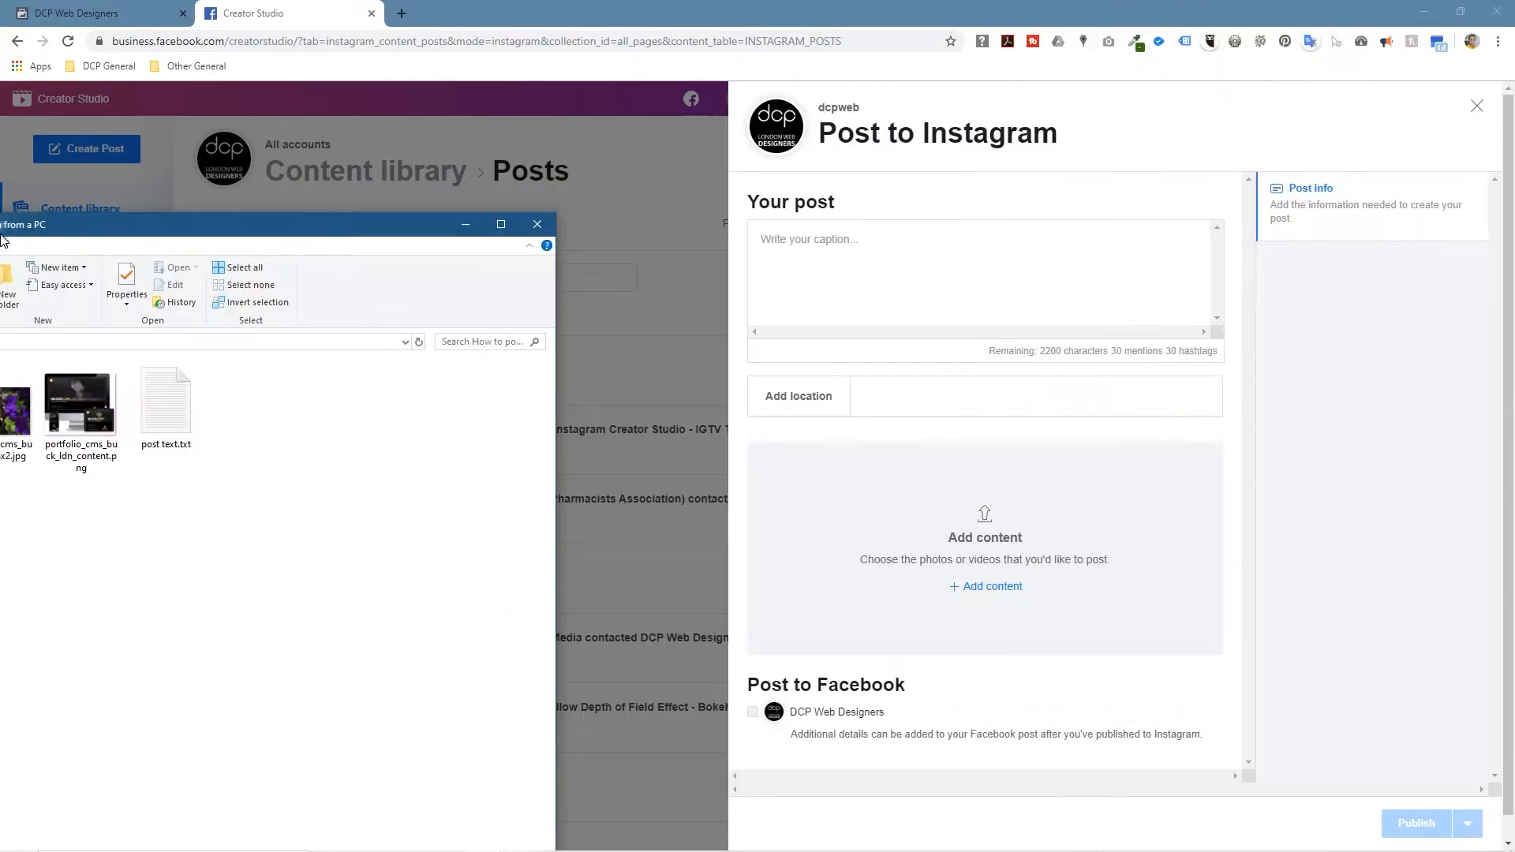
left_click(983, 238)
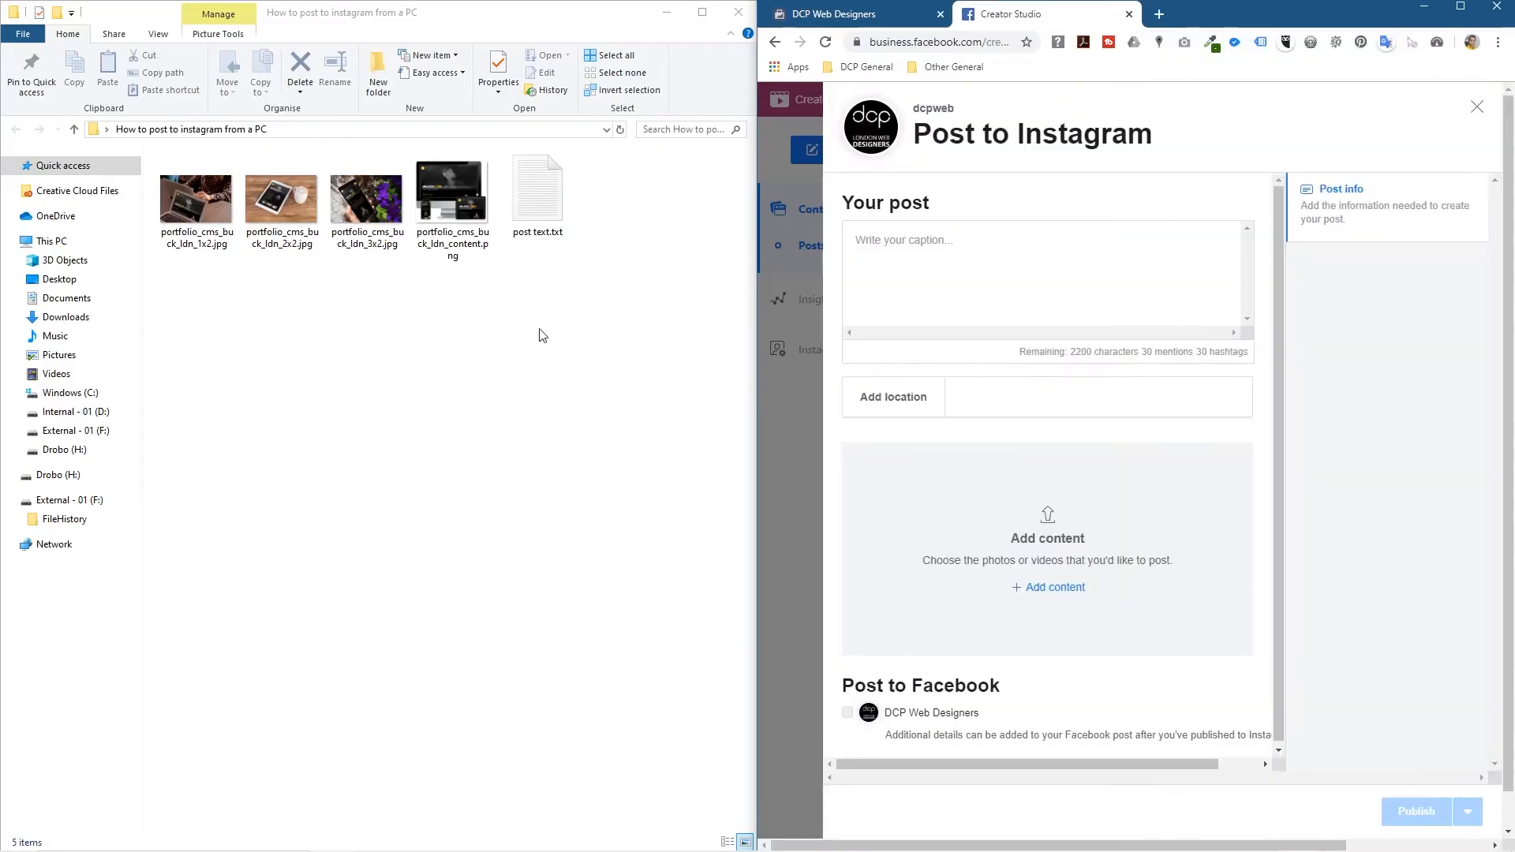
double_click(539, 201)
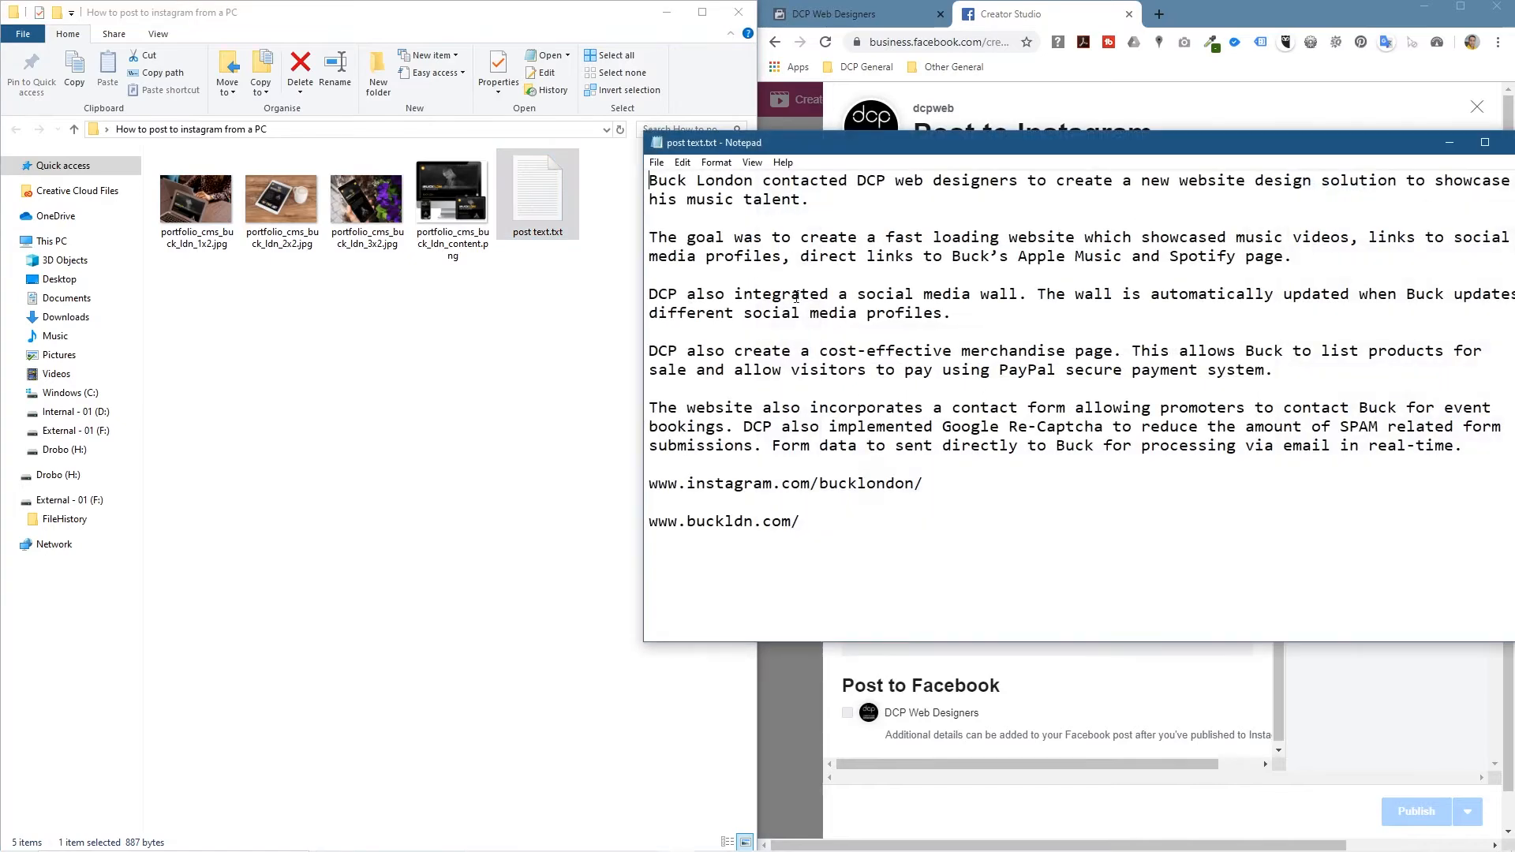
key("super+Left")
left_click(924, 285)
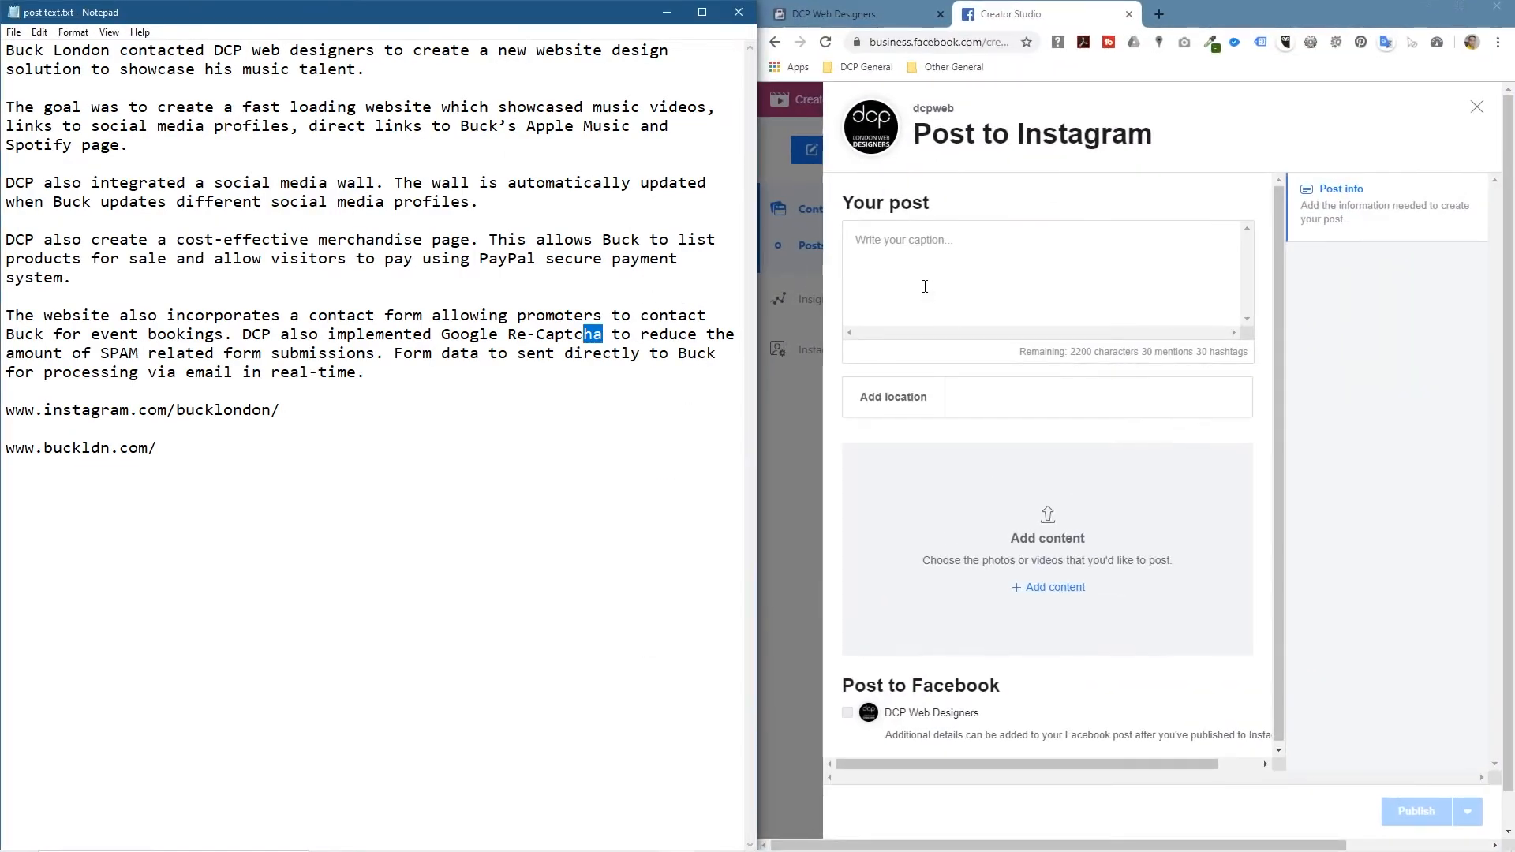
Step: Copy the whole Buck London write-up and paste it as the new post's caption
key("ctrl+a")
key("ctrl+c")
left_click(973, 260)
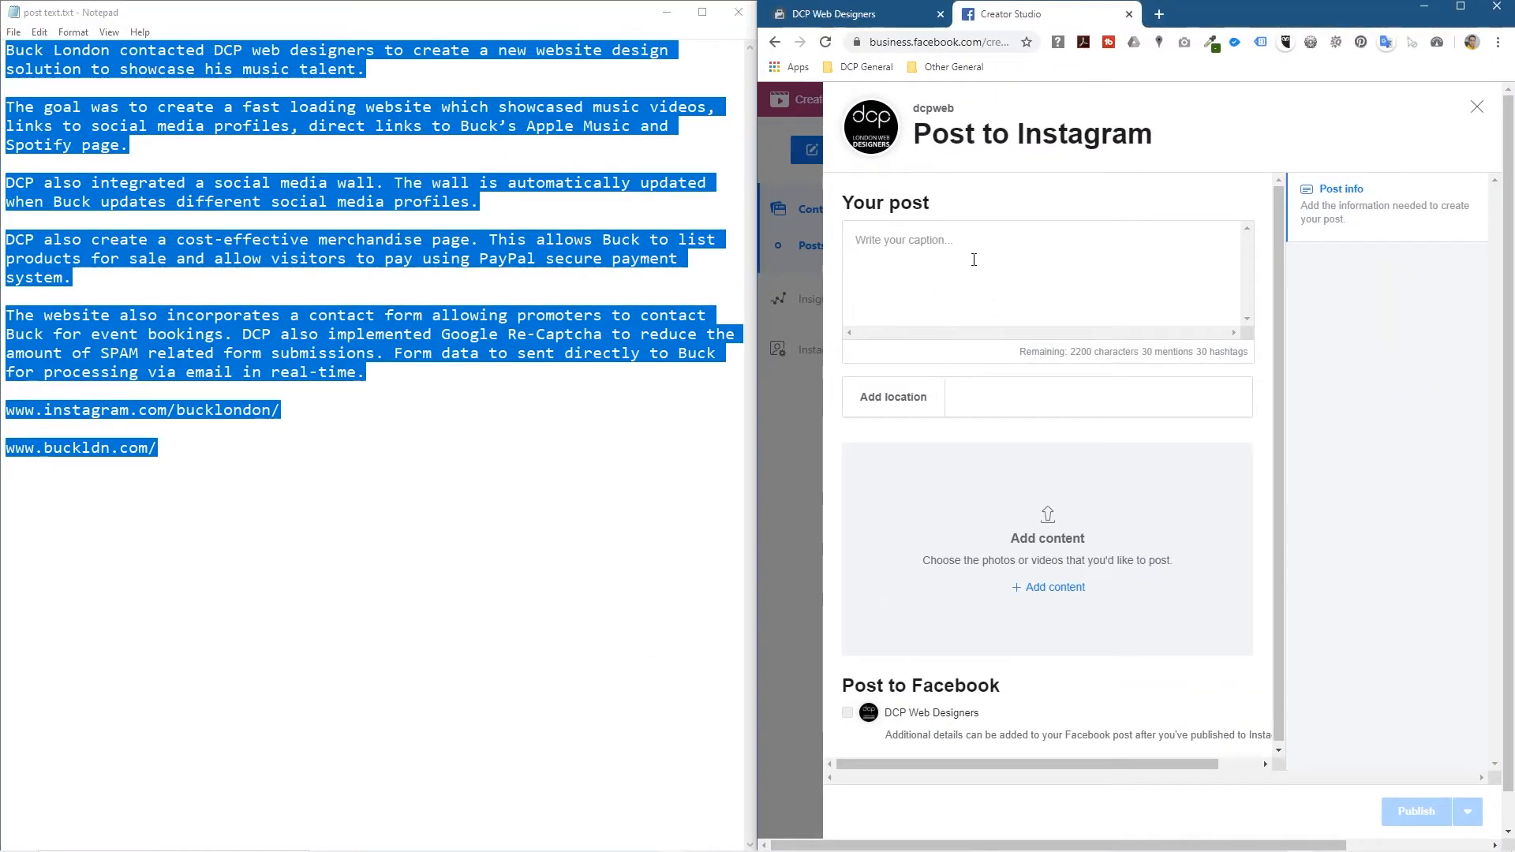
key("ctrl+v")
scroll(973, 273, "up", 5)
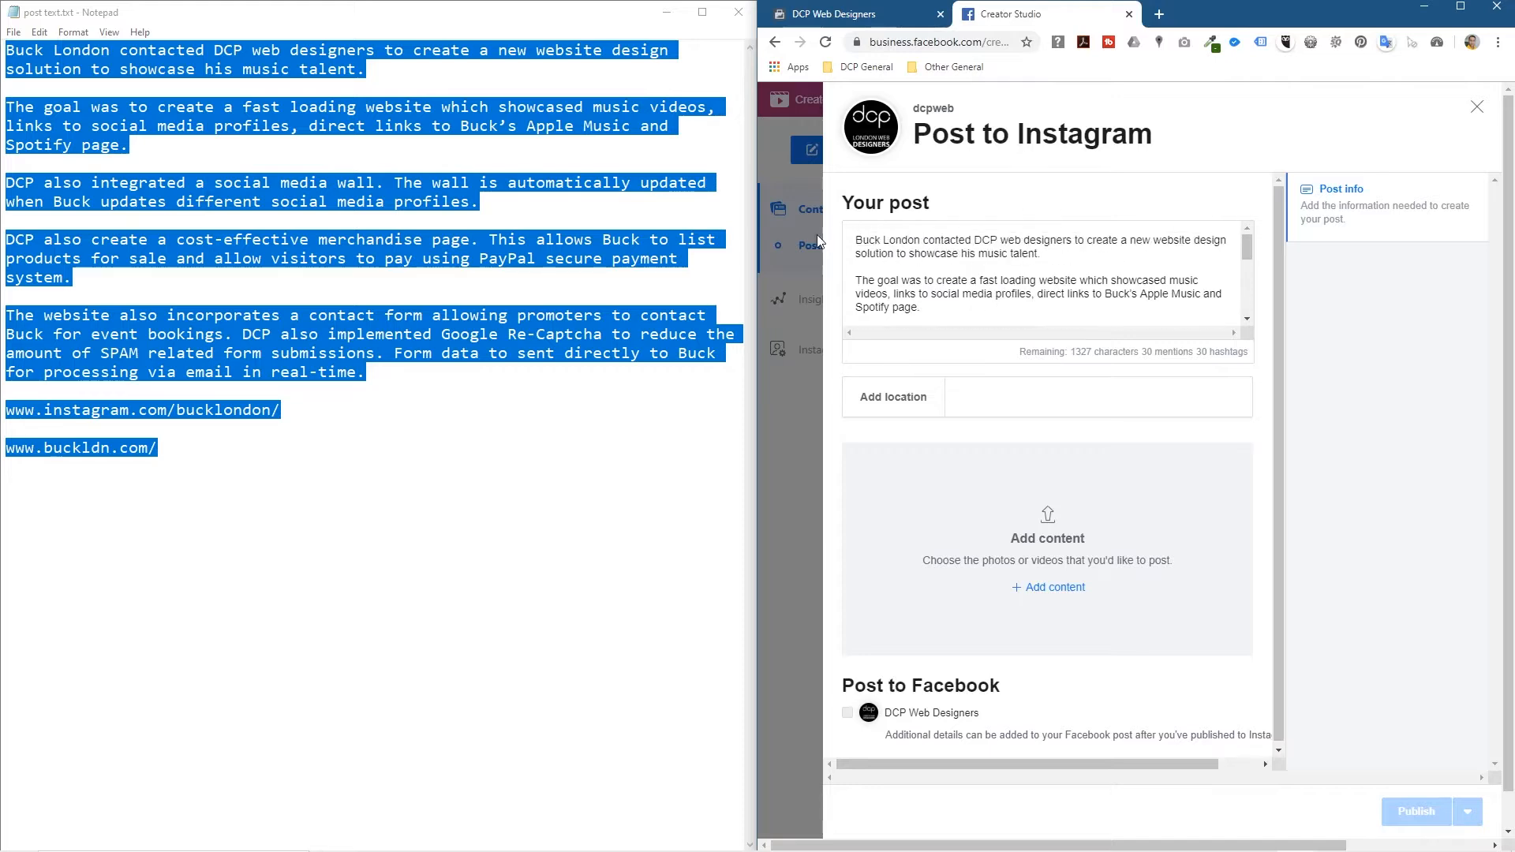
scroll(1060, 306, "down", 3)
scroll(1060, 306, "down", 3)
scroll(988, 300, "up", 6)
left_click(587, 463)
Step: Close the text document and set the post's location to London
left_click(740, 14)
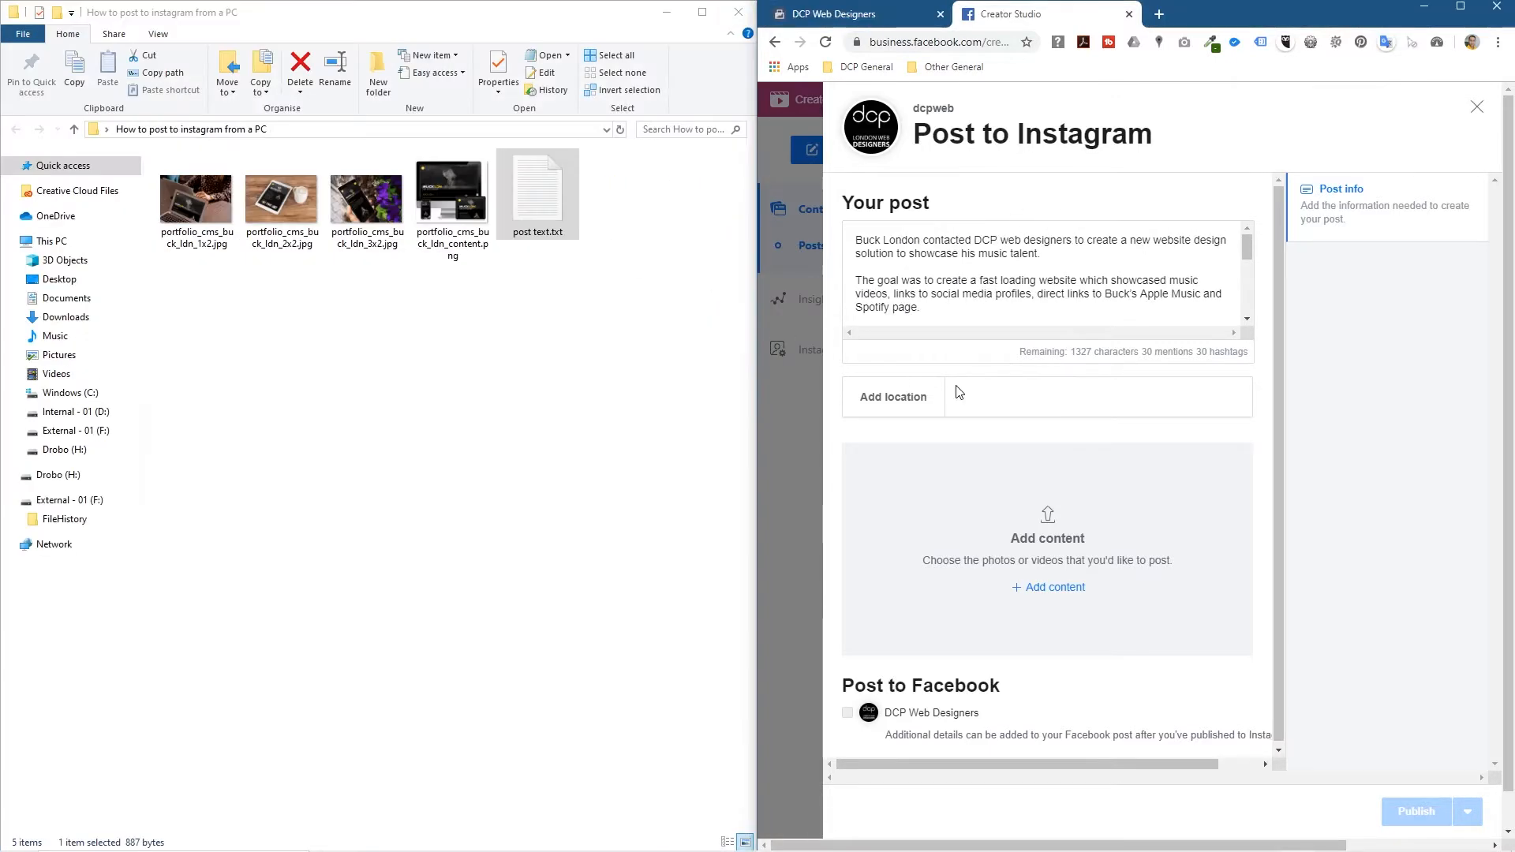
left_click(975, 396)
type("london")
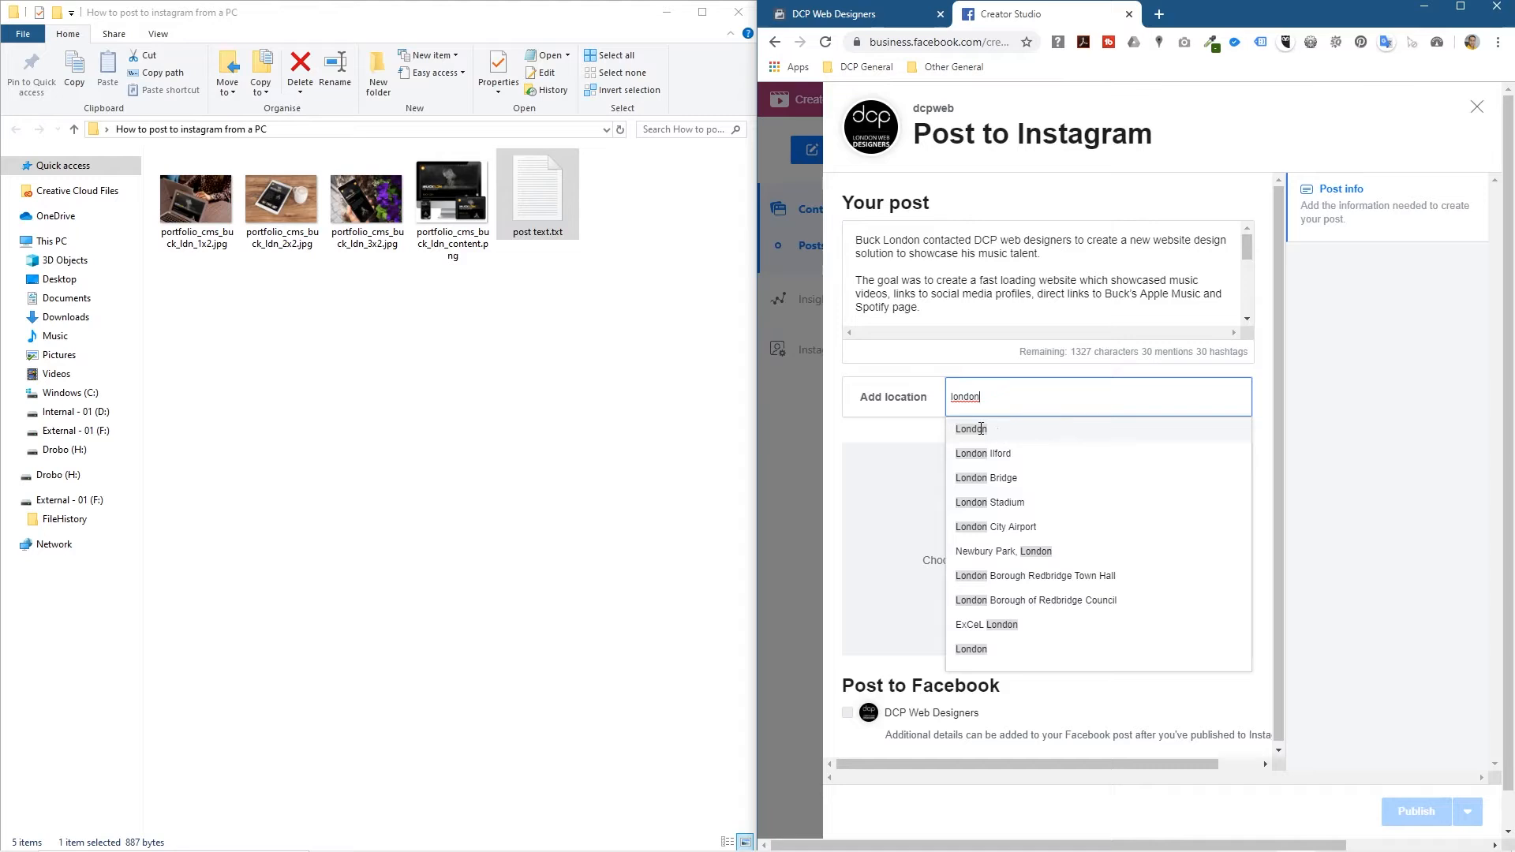
left_click(982, 430)
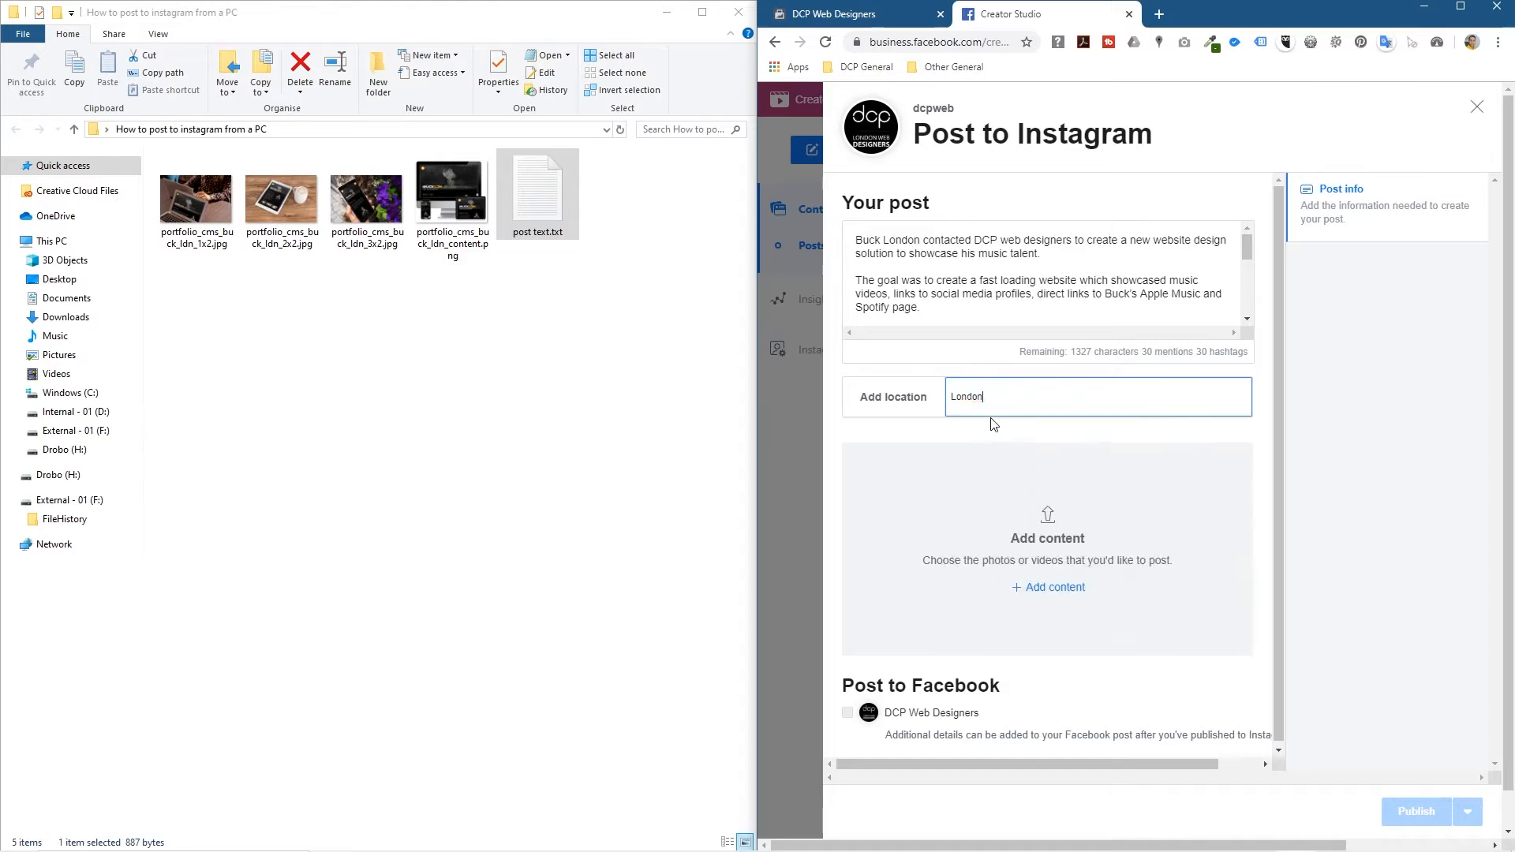
left_click(1041, 591)
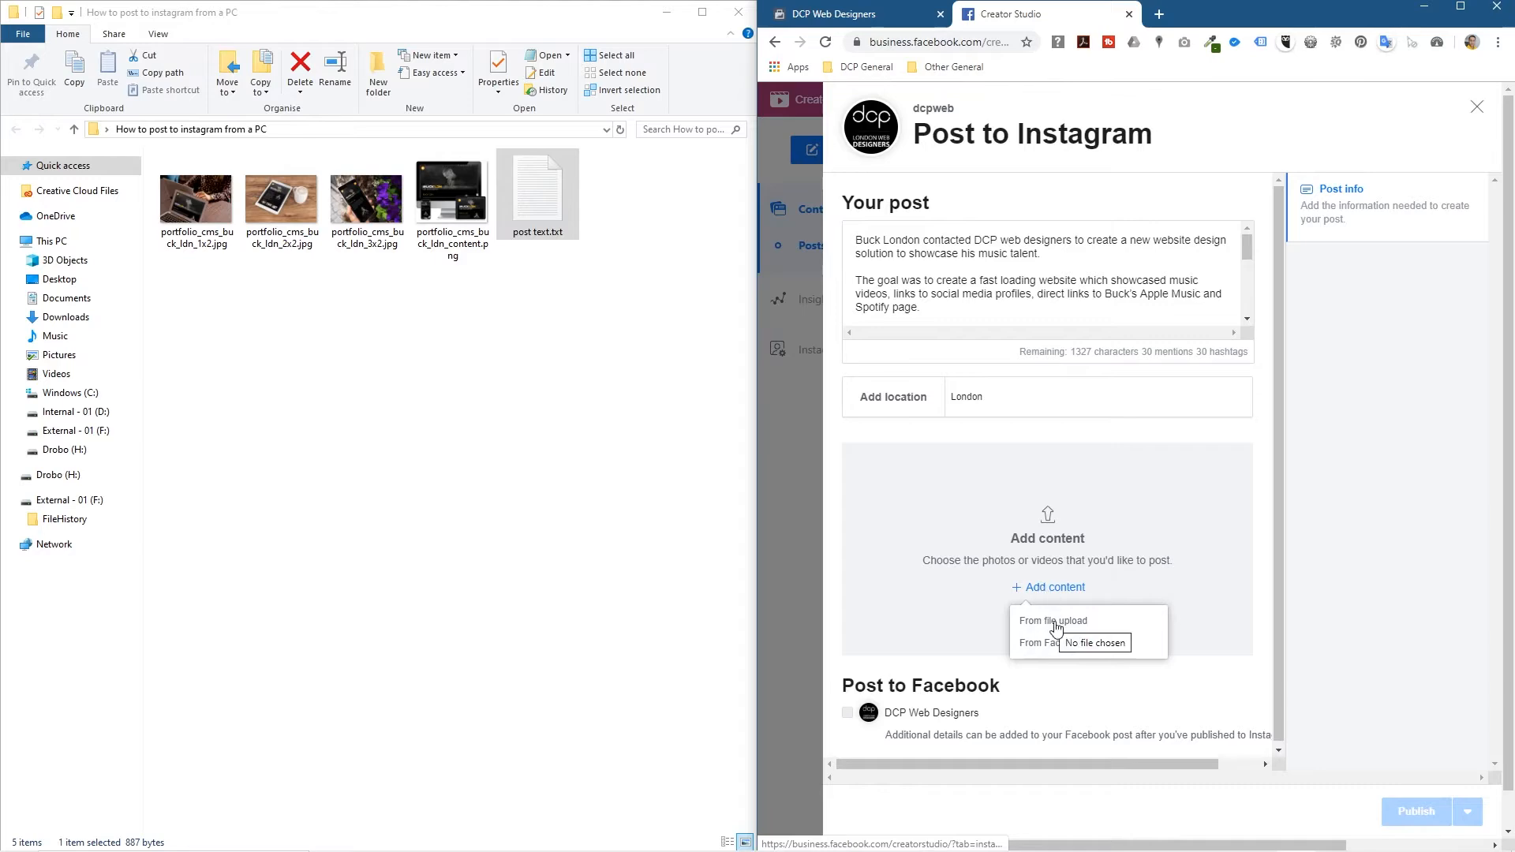
Step: Upload all four Buck London portfolio images from the folder as the post's carousel content
left_click(1042, 622)
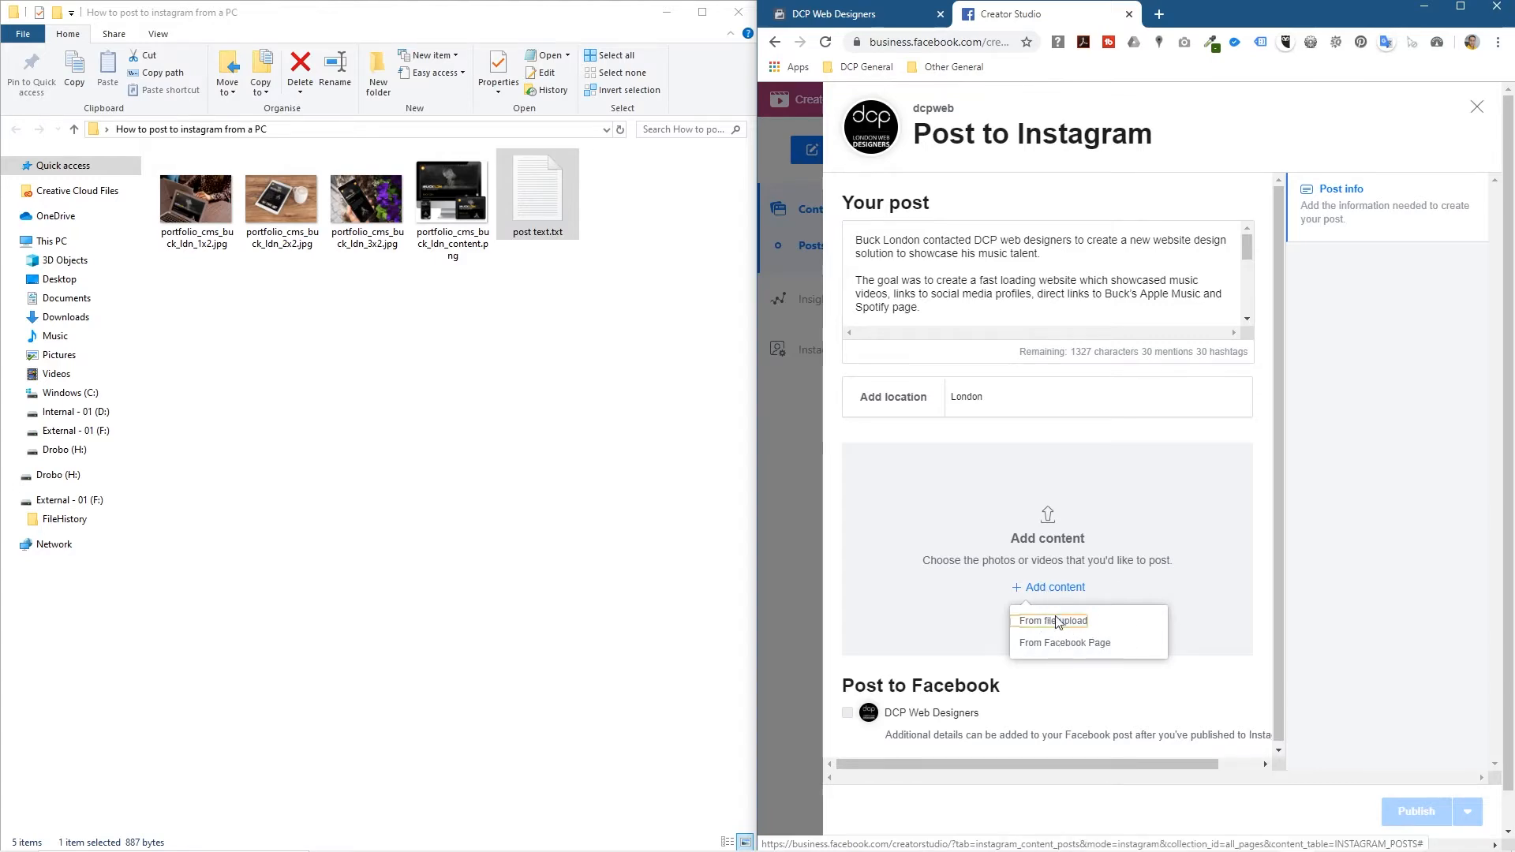
left_click_drag(1366, 21, 1176, 21)
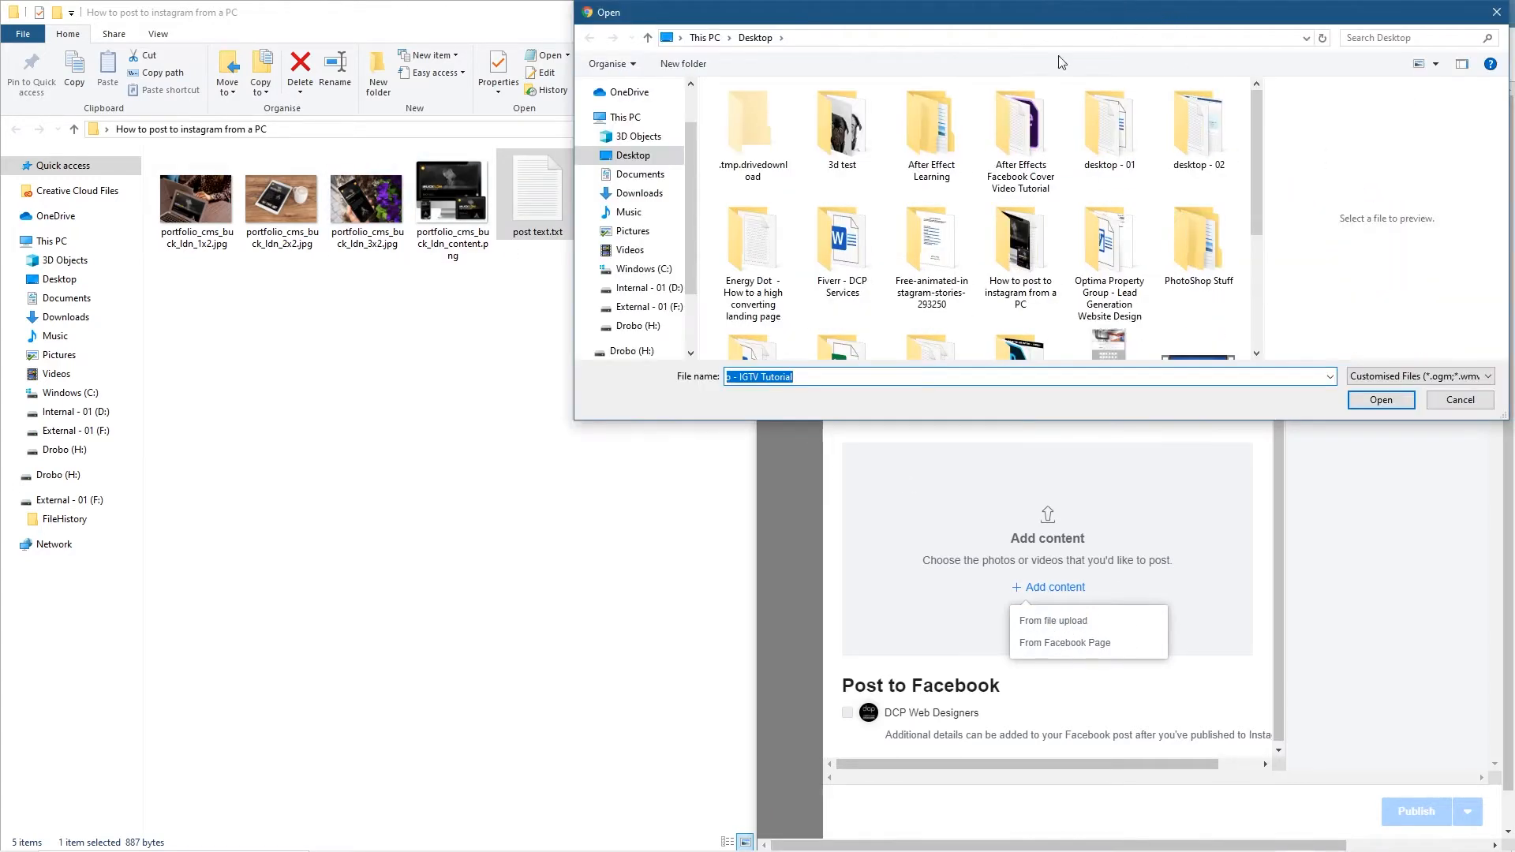
double_click(1021, 255)
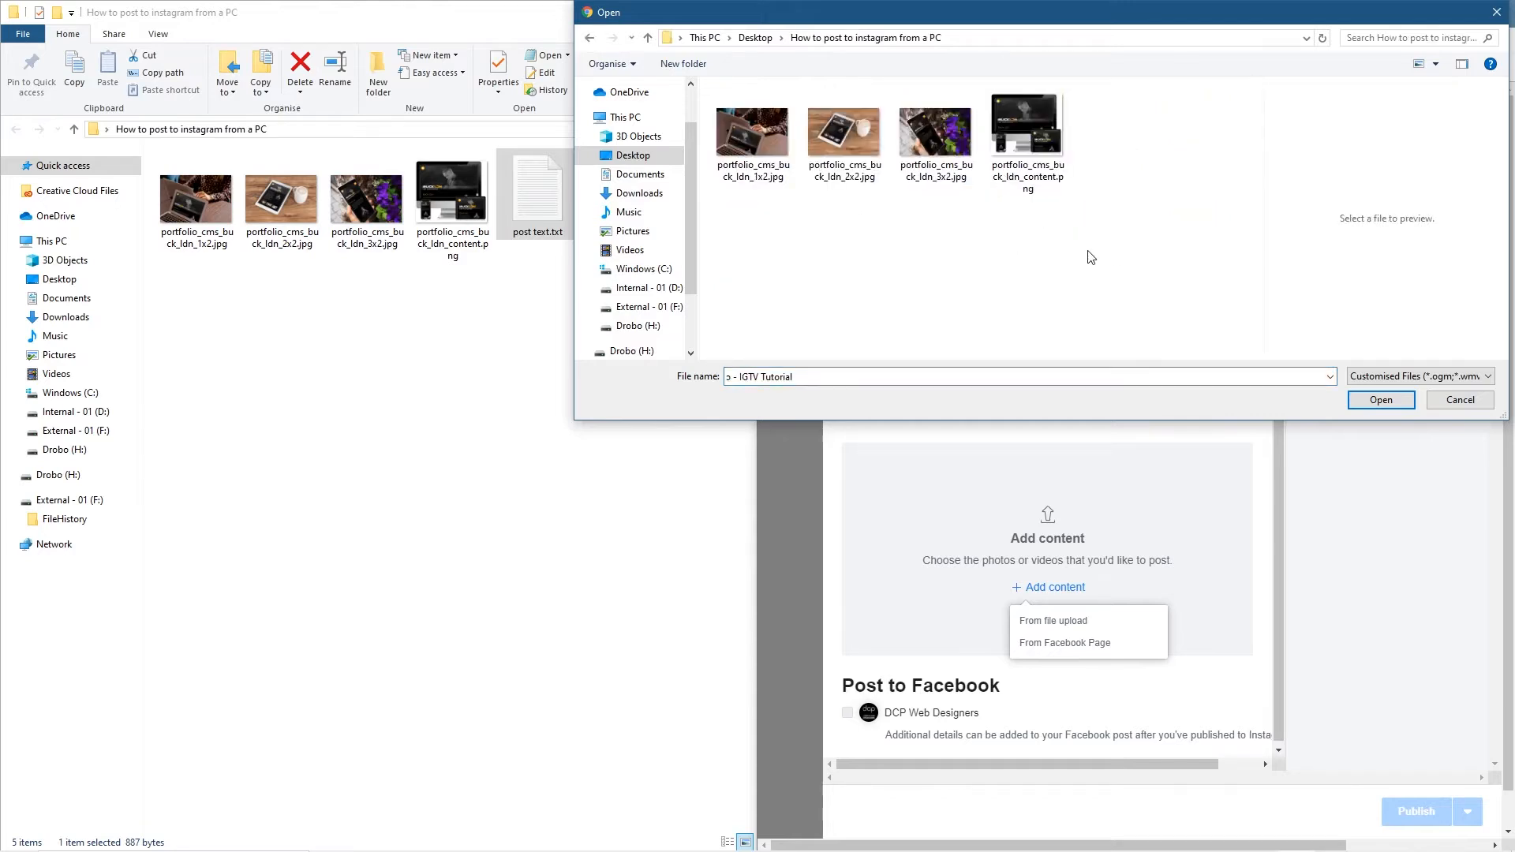
left_click_drag(1090, 256, 734, 137)
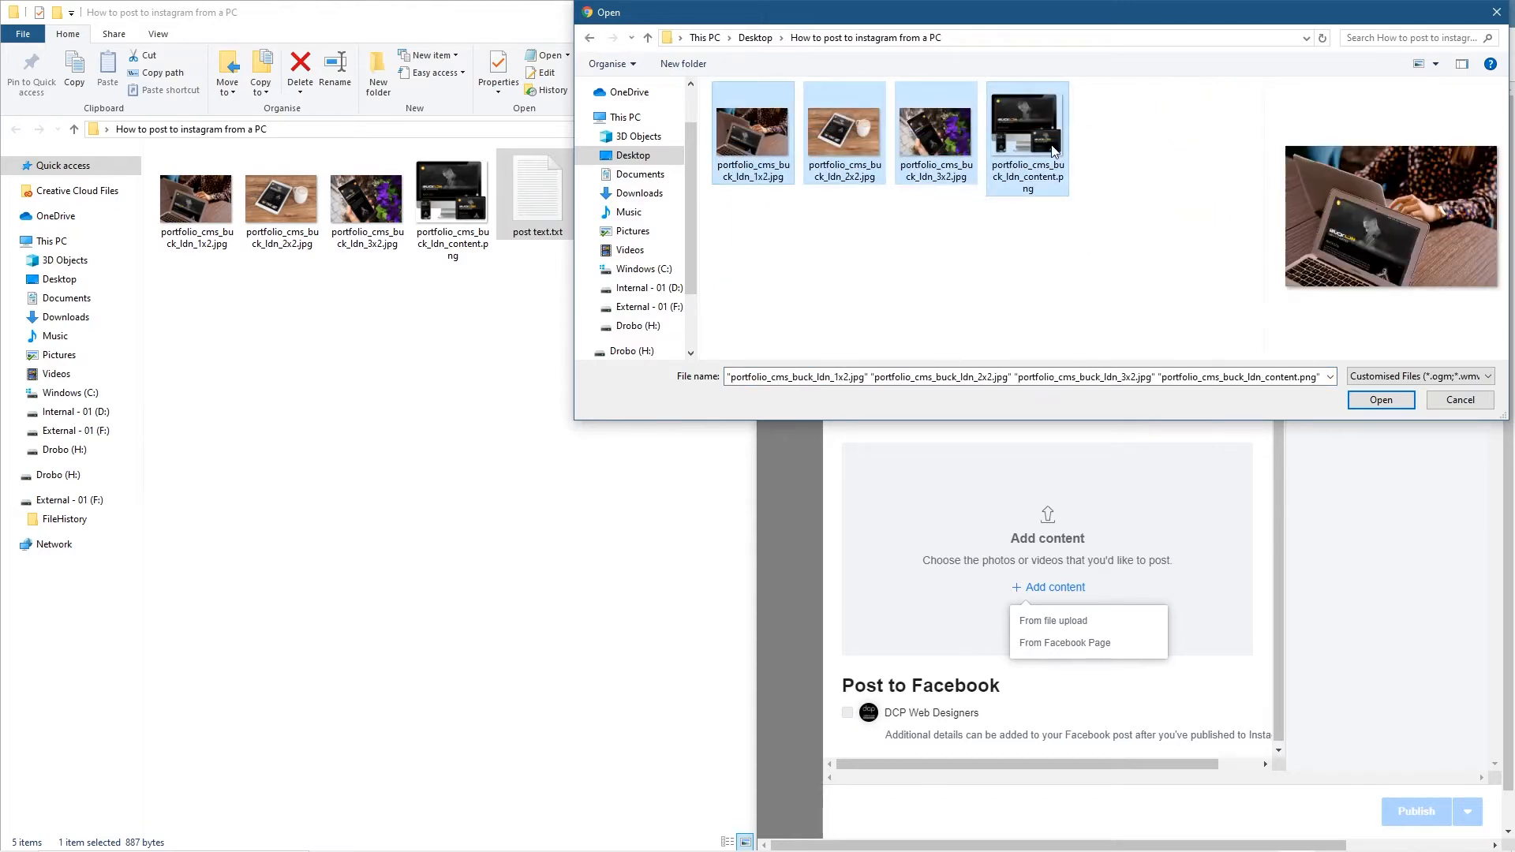
left_click(1381, 400)
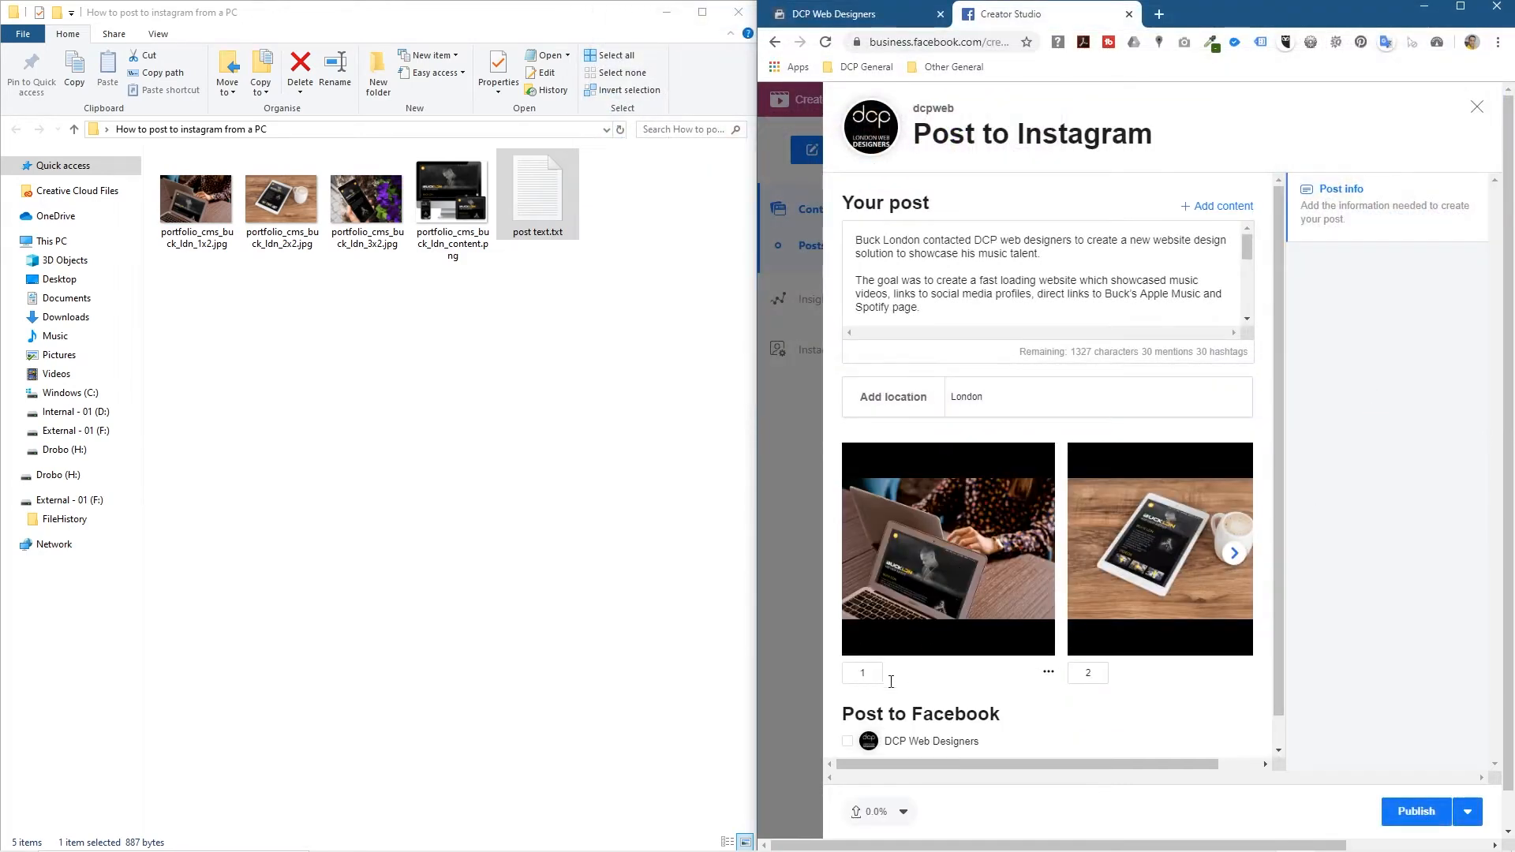
Step: Preview the four carousel images and tick DCP Web Designers under Post to Facebook
left_click(1235, 554)
left_click(863, 555)
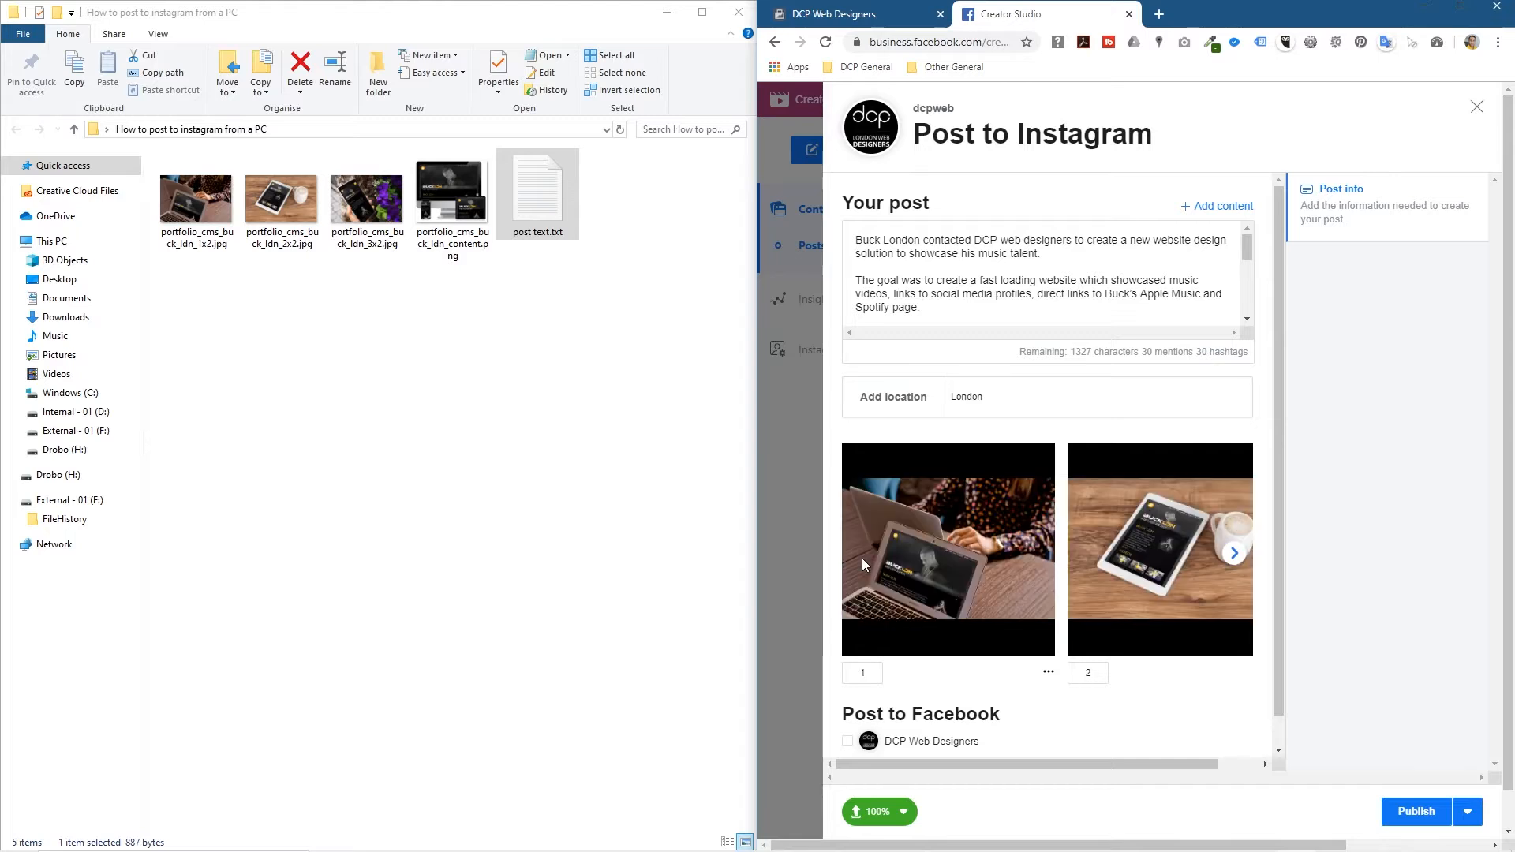
left_click(1235, 554)
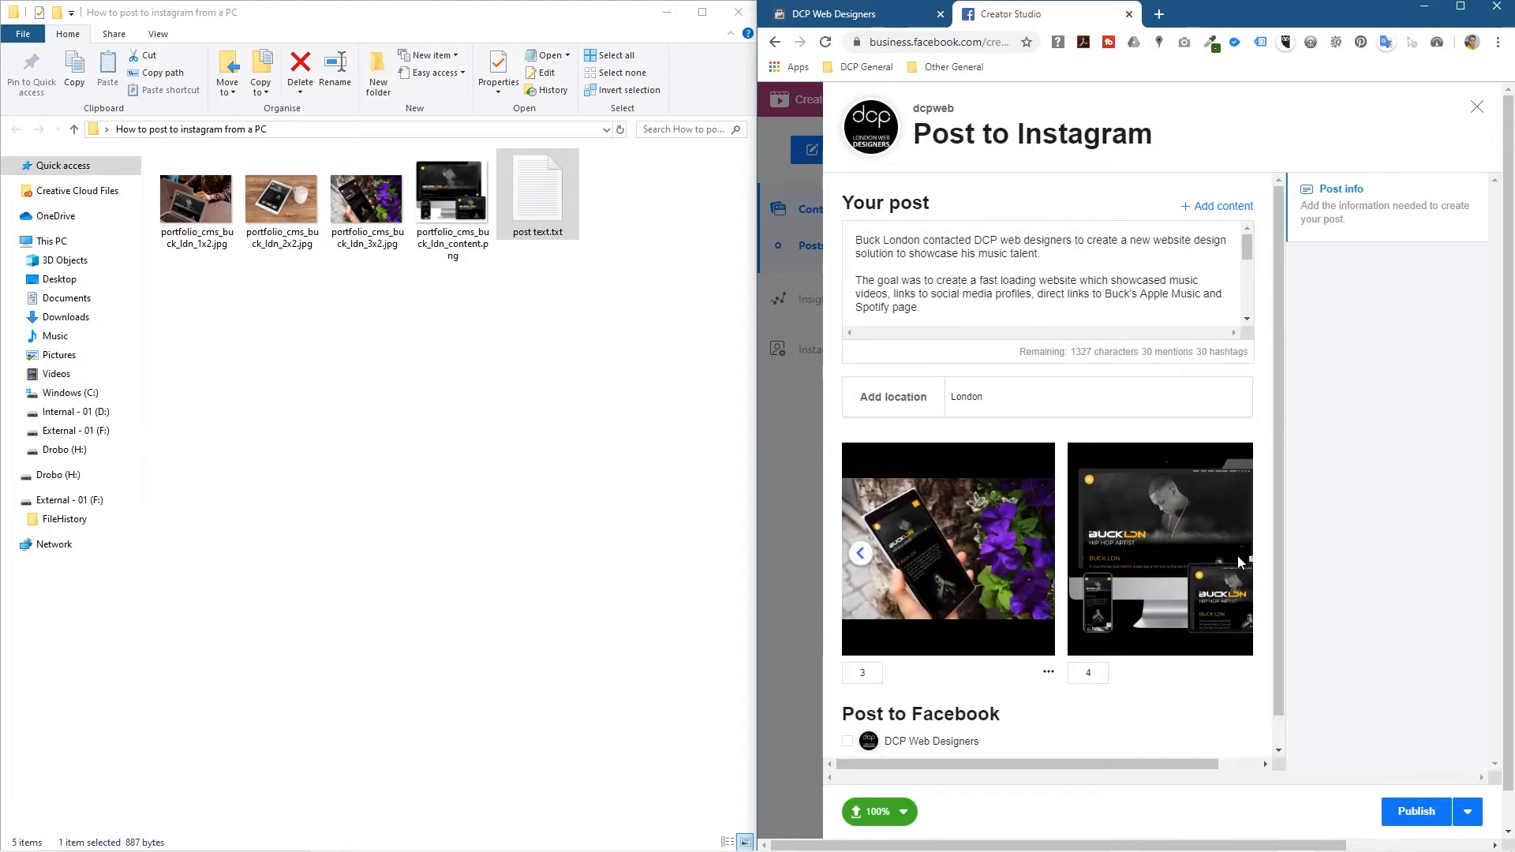
scroll(1166, 601, "down", 1)
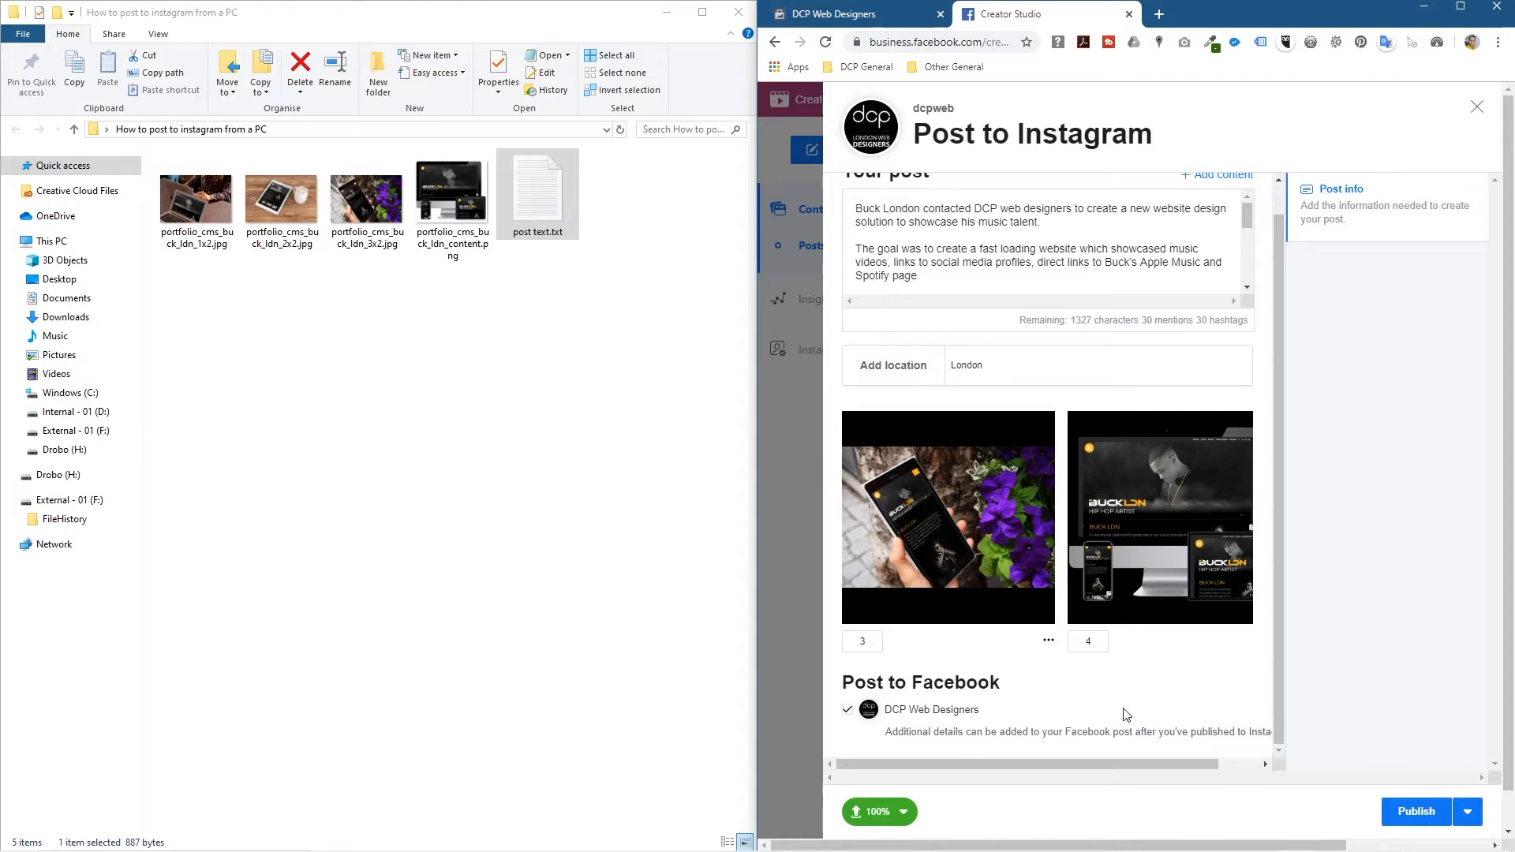
left_click_drag(903, 733, 1271, 741)
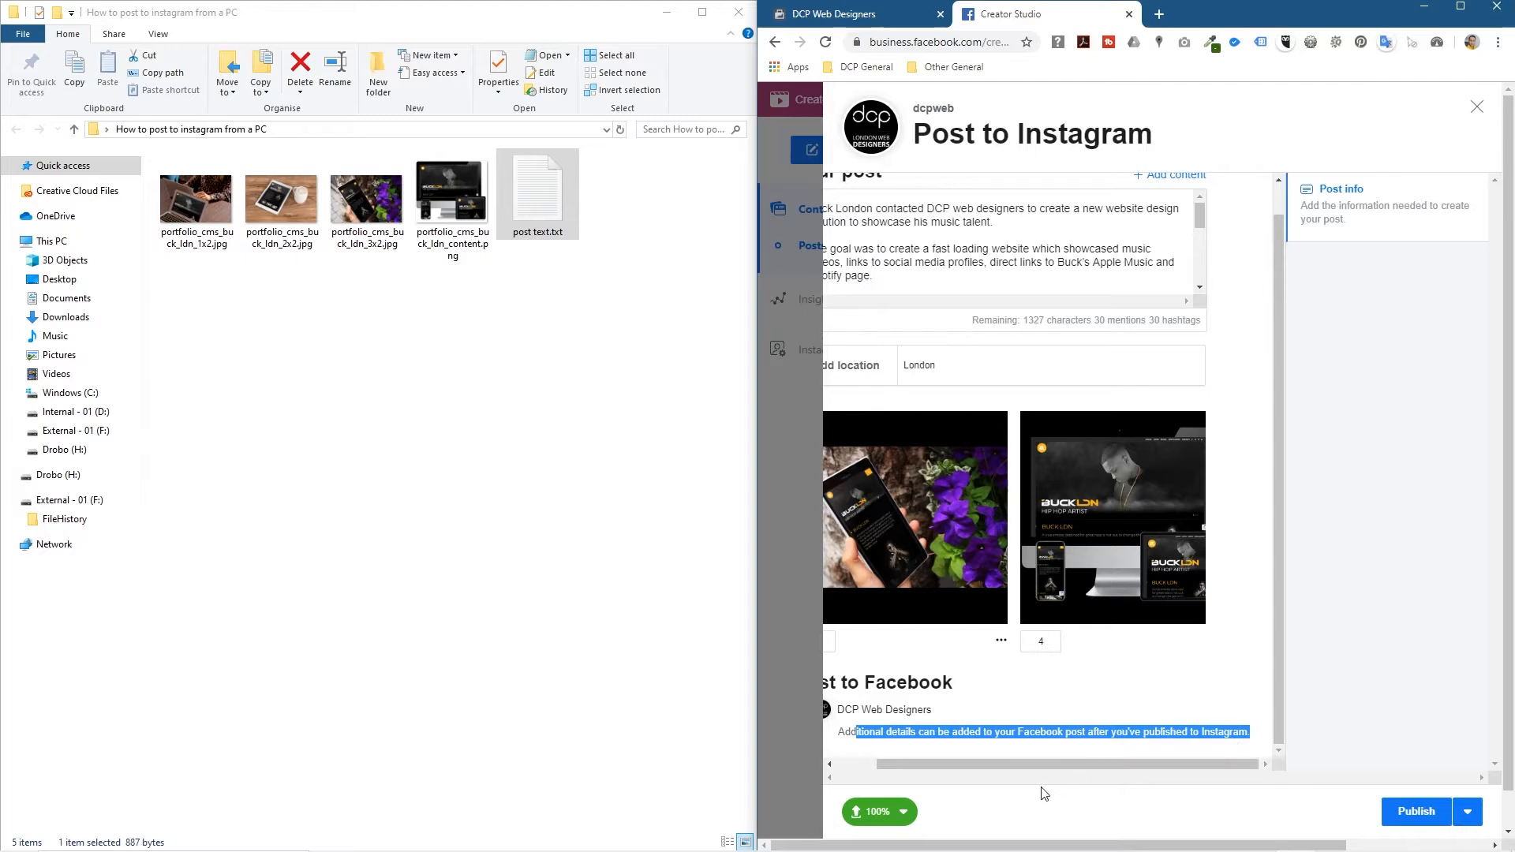
left_click_drag(1087, 764, 1015, 764)
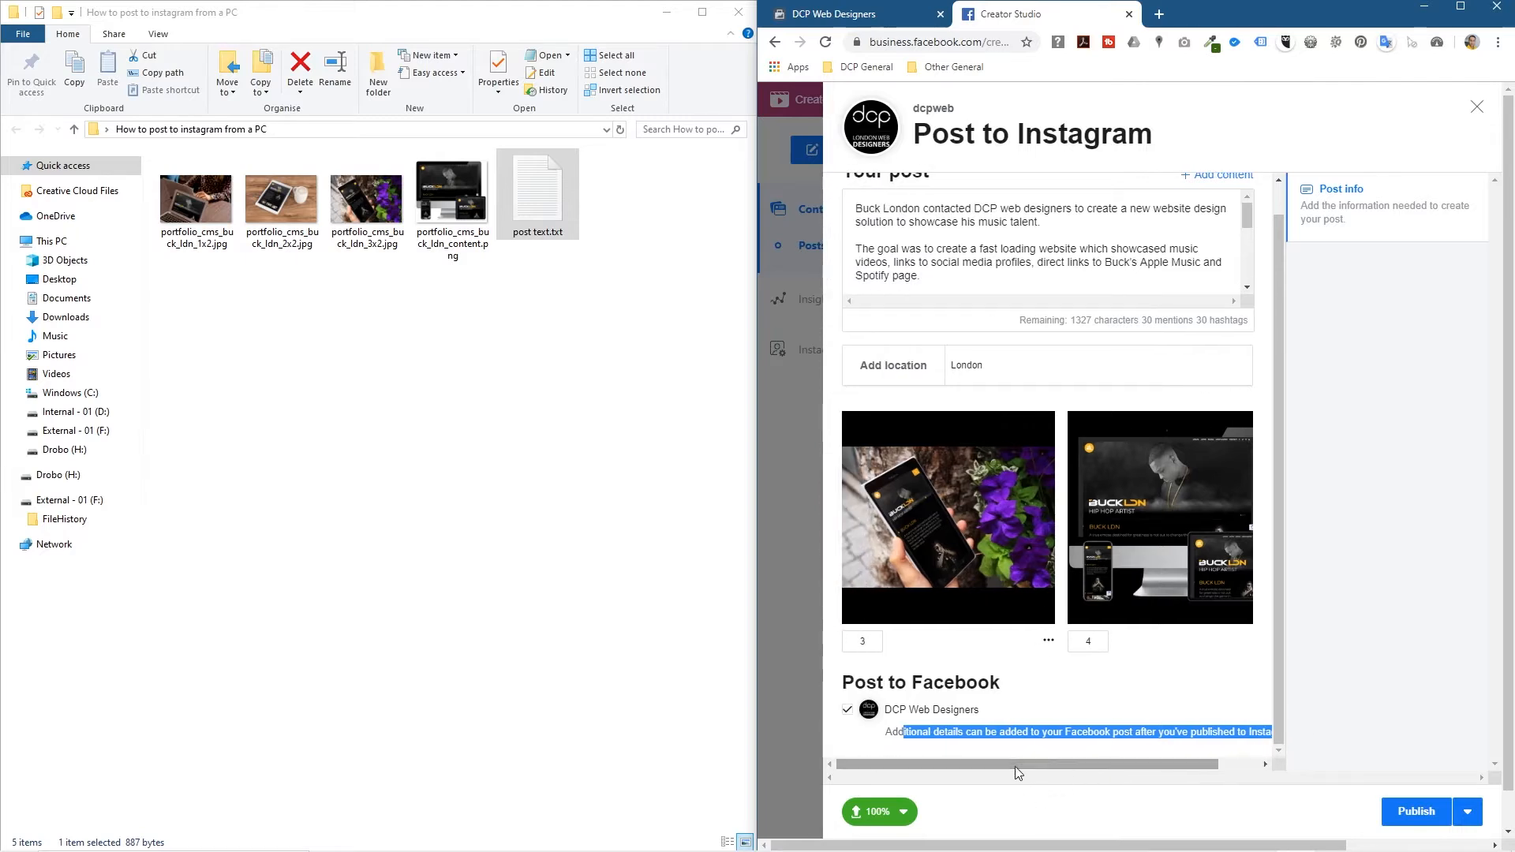
Step: Look at the scheduling options, then choose Publish now and publish the carousel post
left_click(1468, 812)
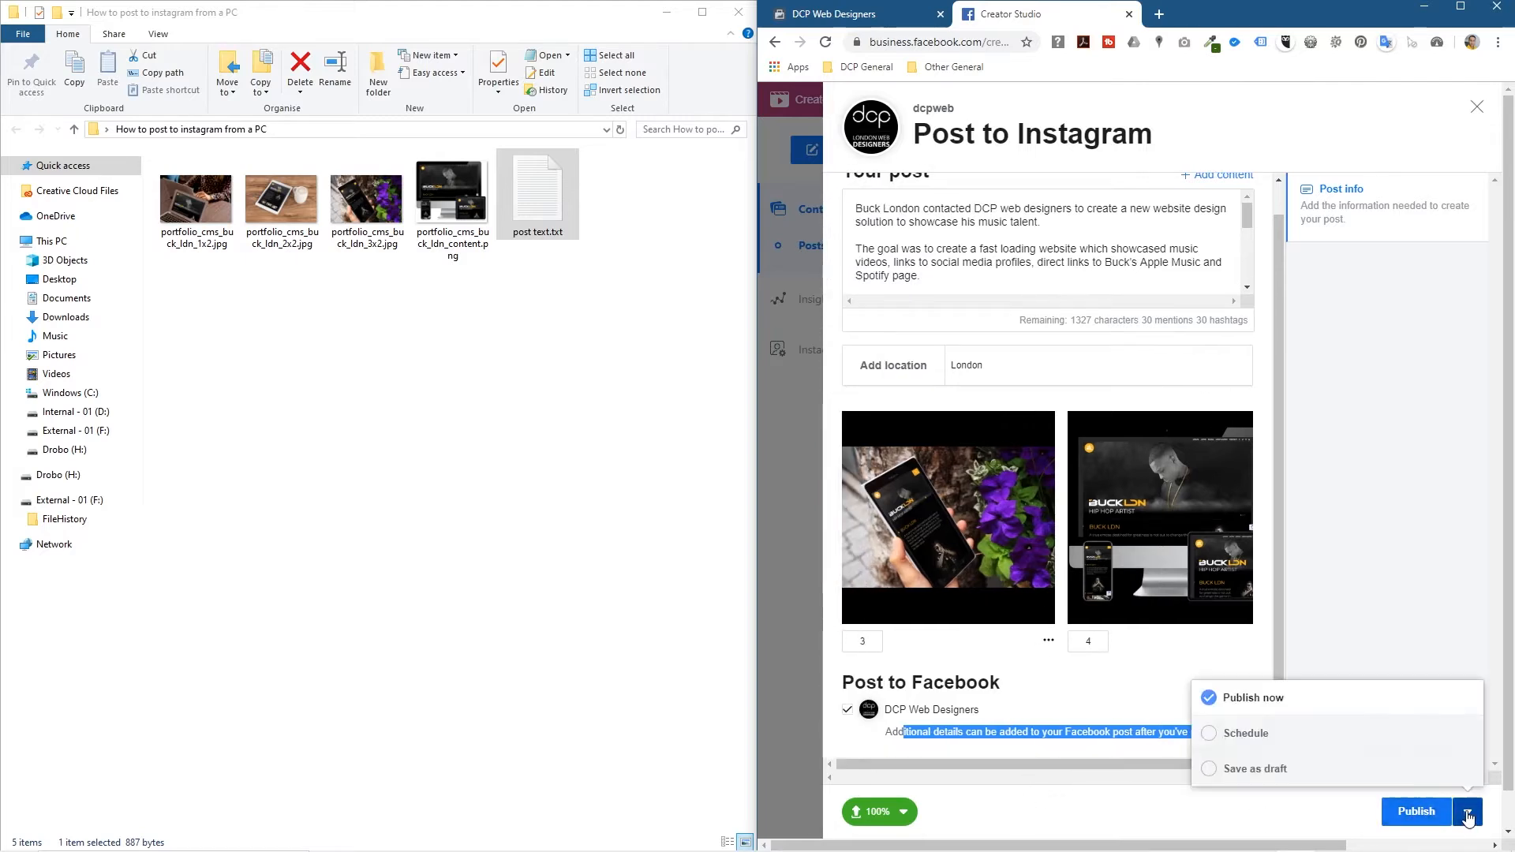
left_click(1210, 734)
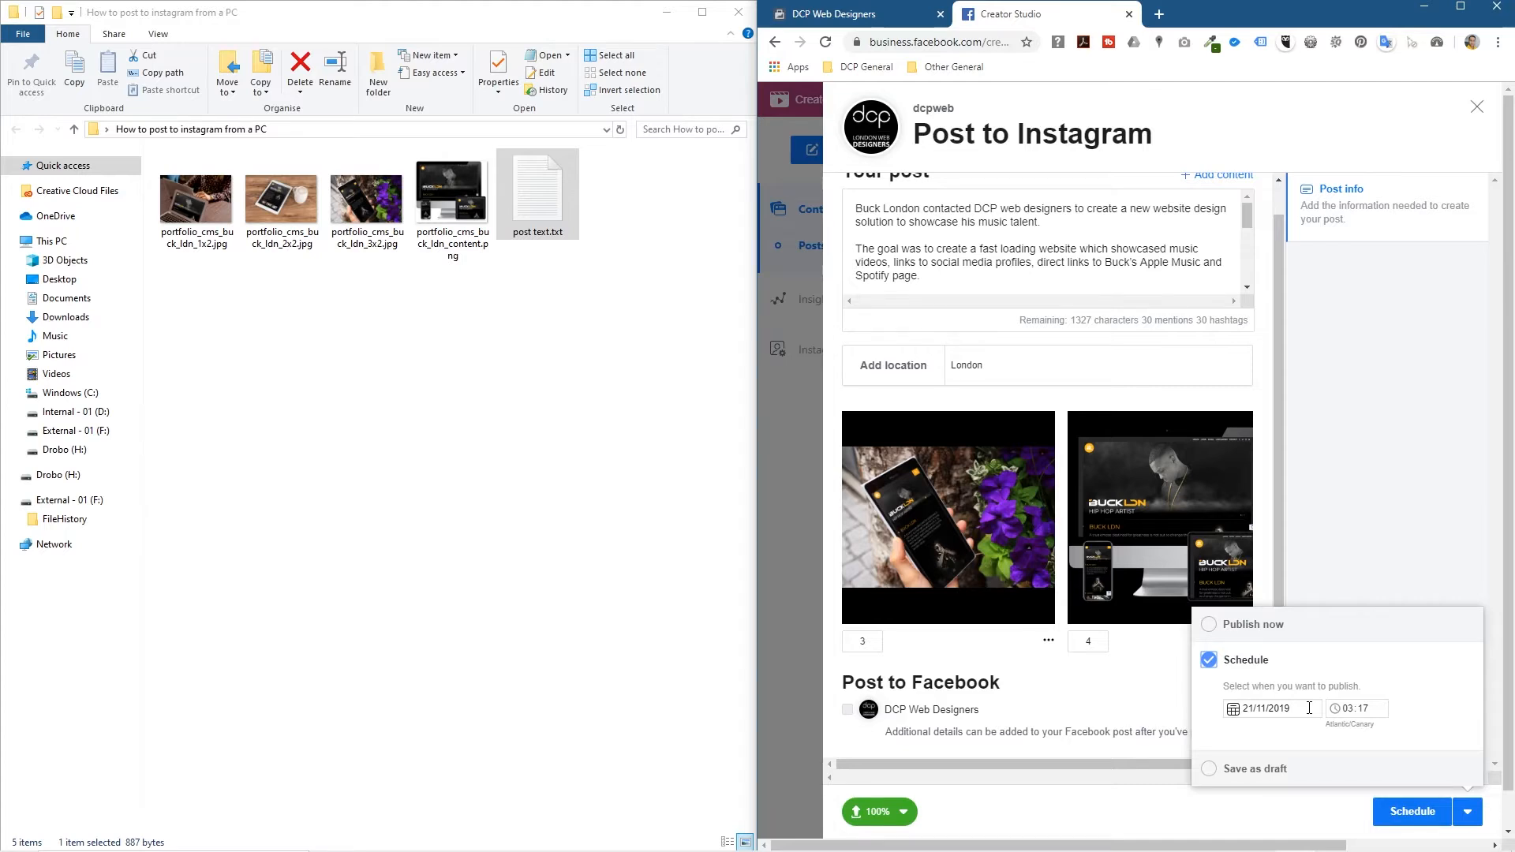
left_click(1260, 710)
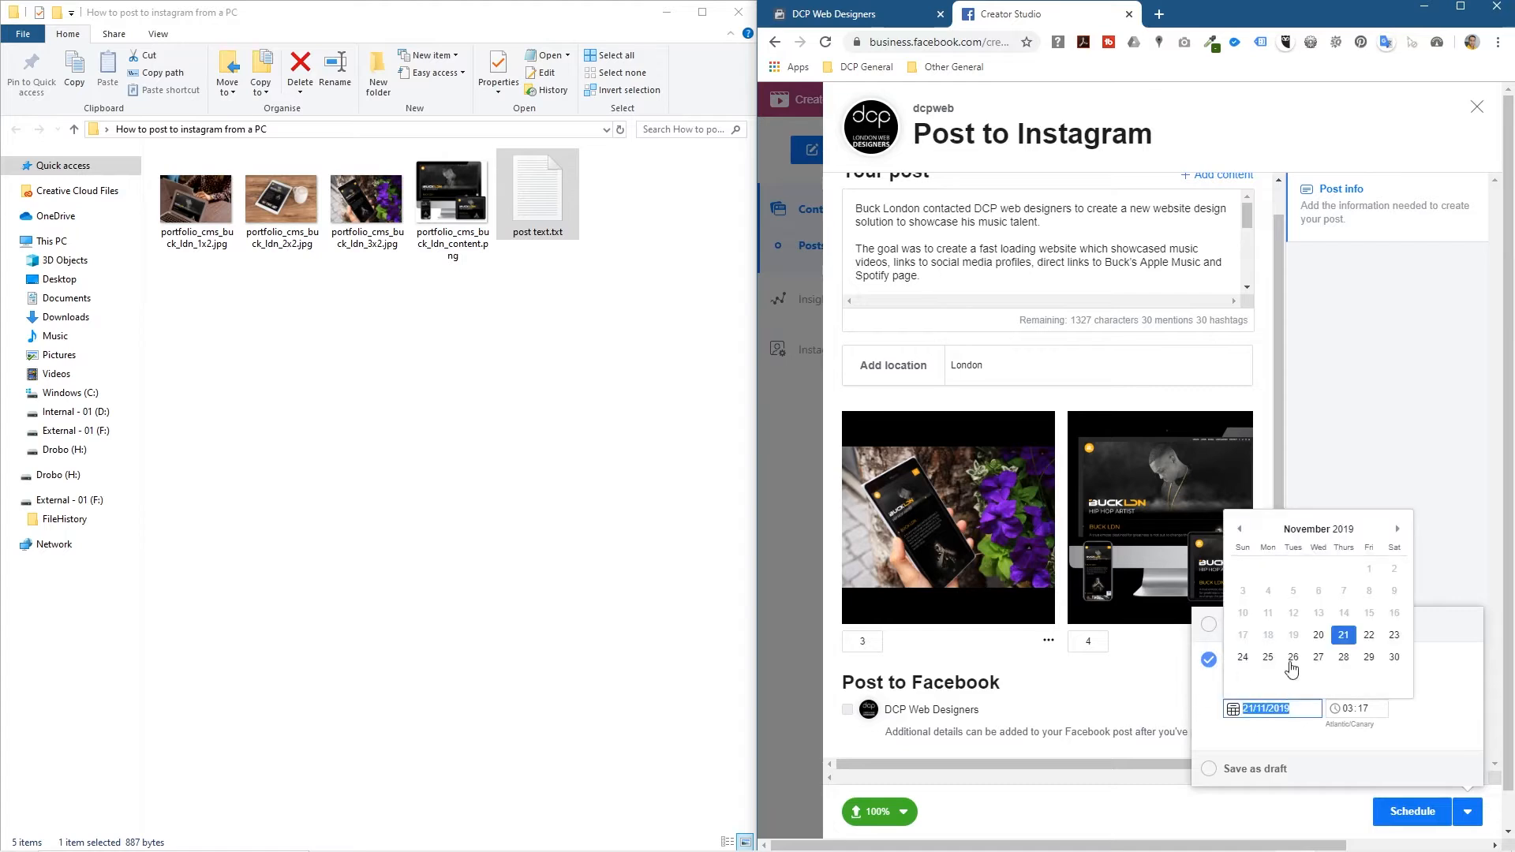
left_click(1351, 709)
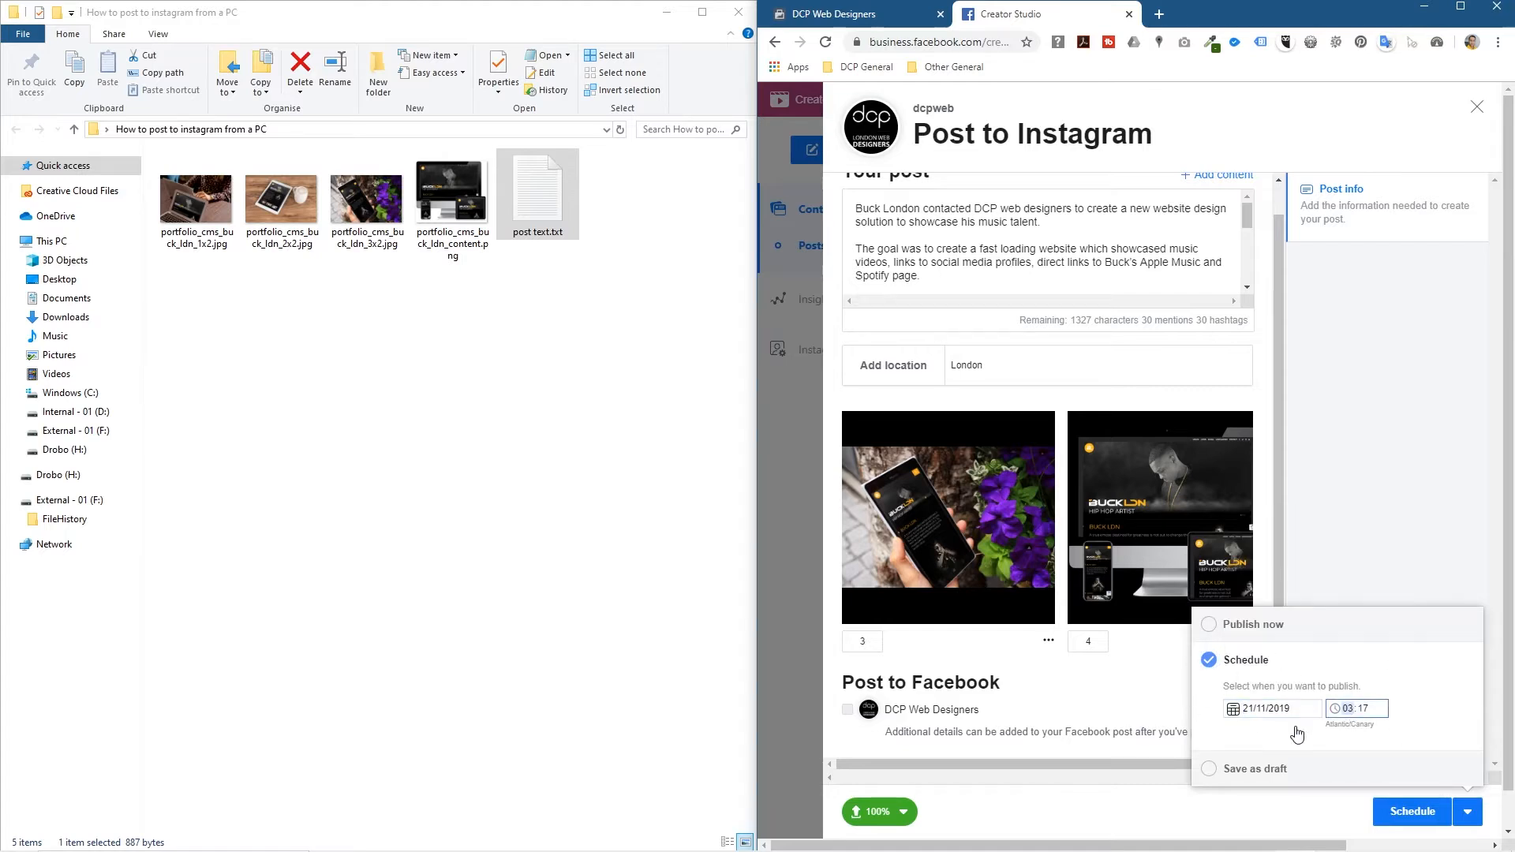
left_click(1429, 722)
left_click(1210, 626)
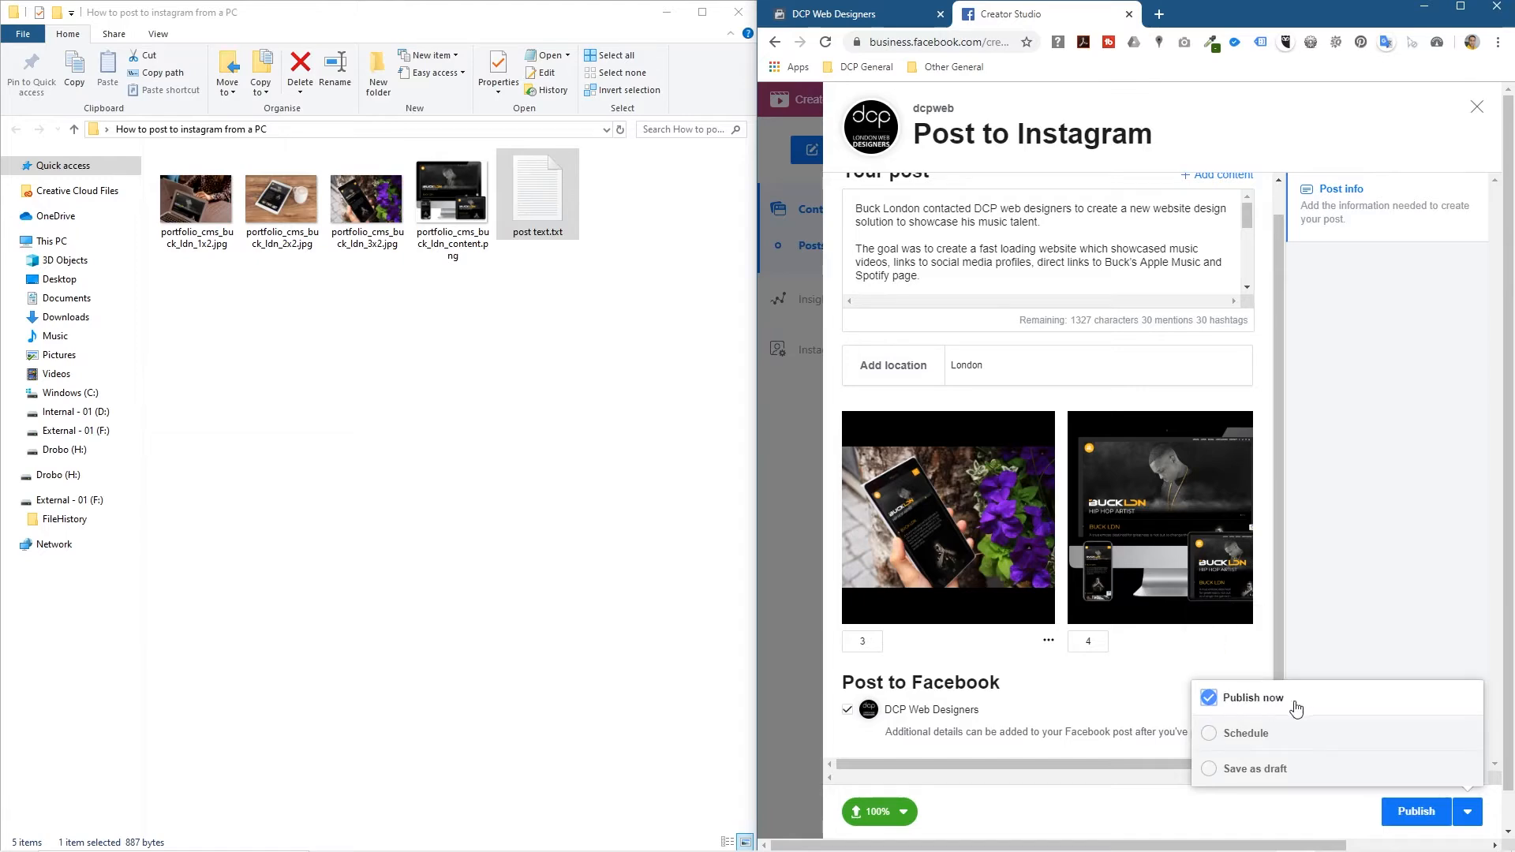
left_click(1416, 811)
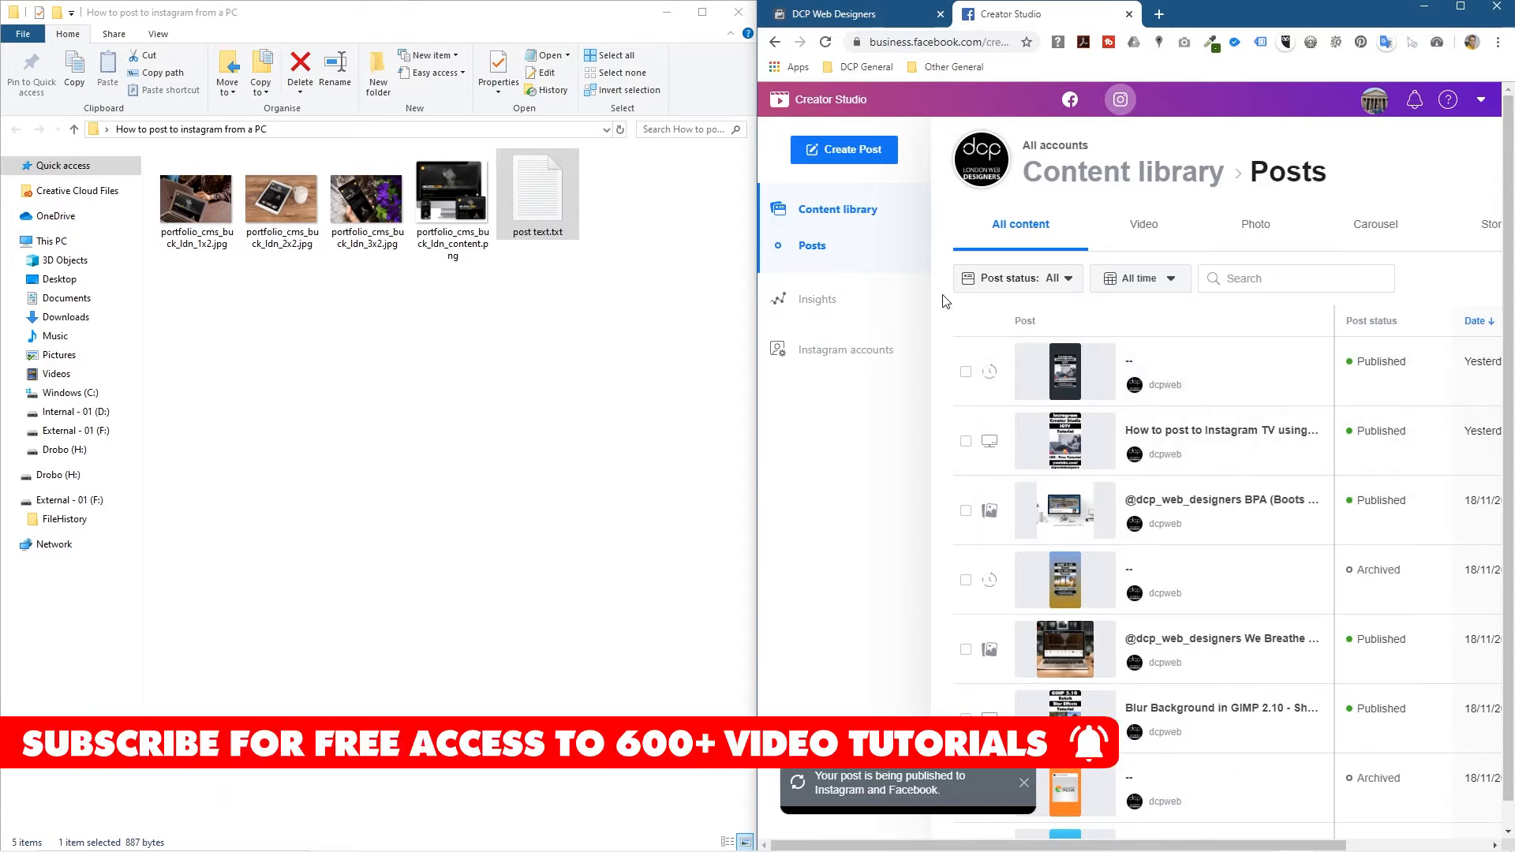
Step: Reload the DCP Web Designers Facebook tab, maximize Chrome, reorder the tab and start a new tab
left_click(834, 14)
left_click(935, 43)
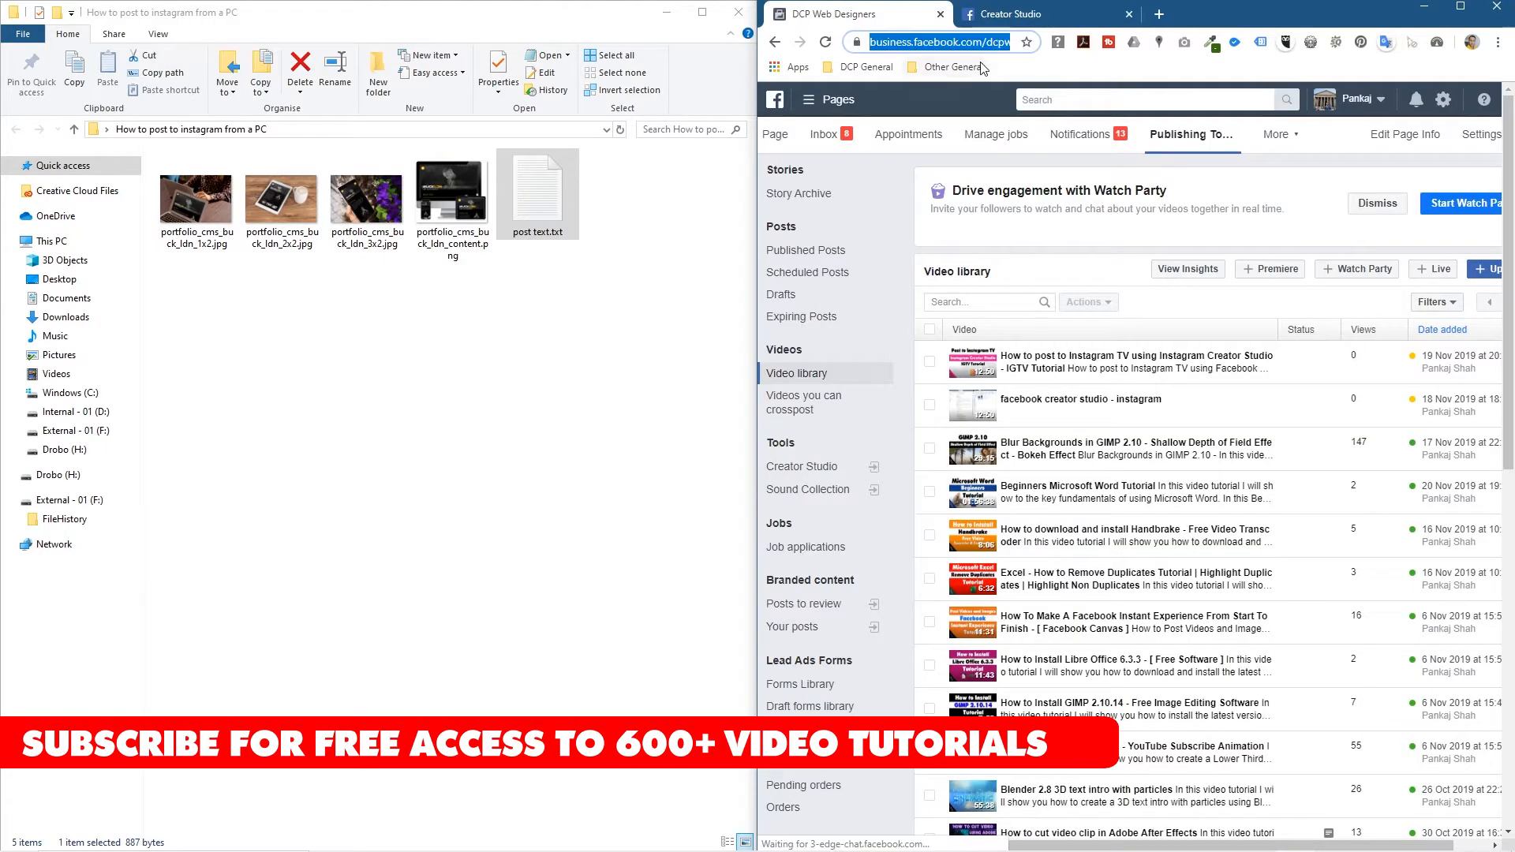
type("face")
key("Return")
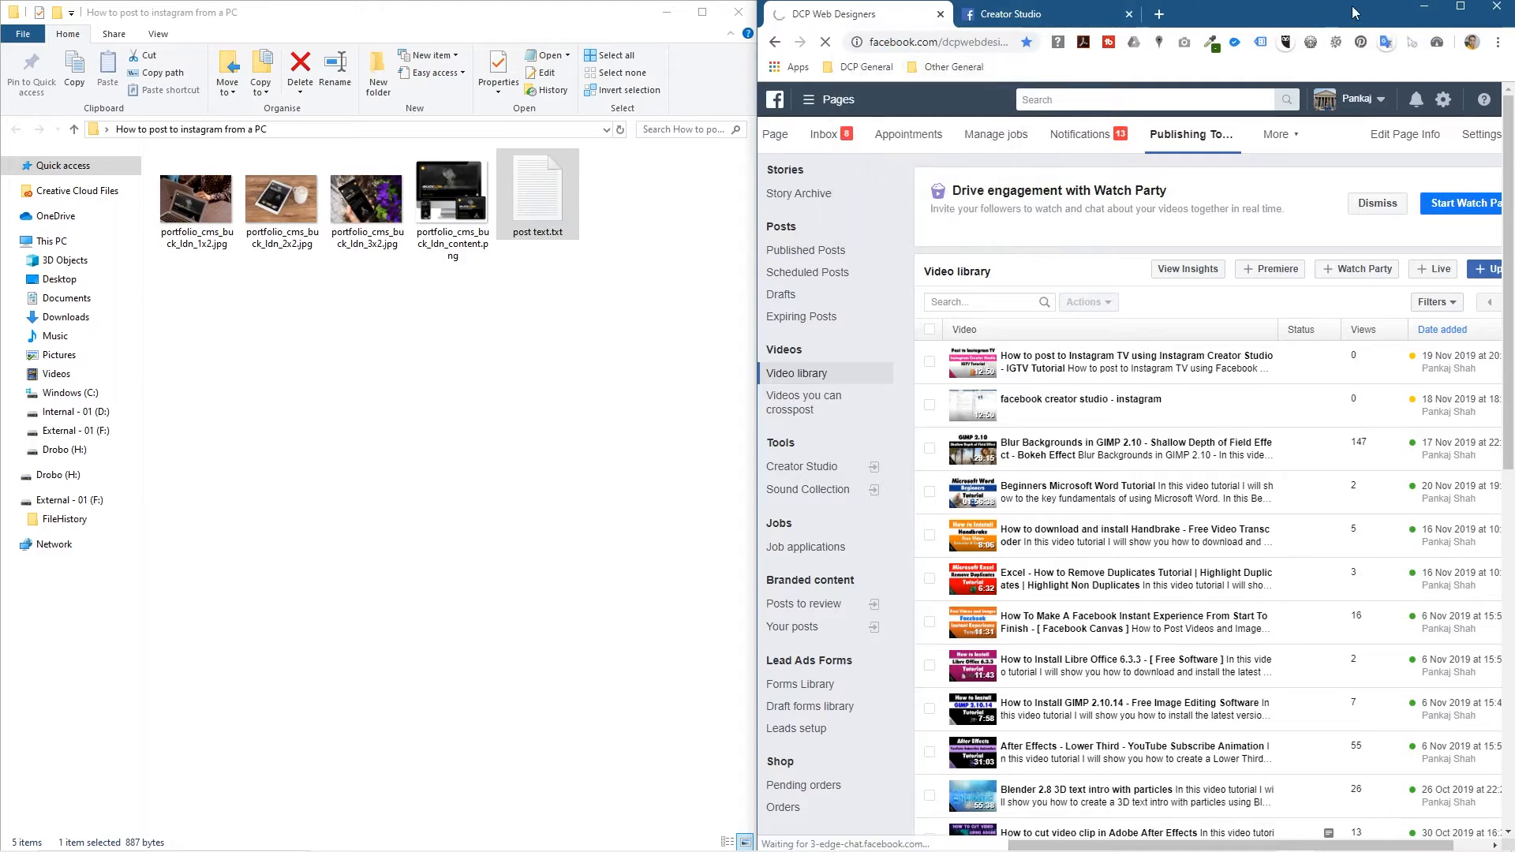
left_click(1462, 8)
left_click_drag(82, 12, 338, 18)
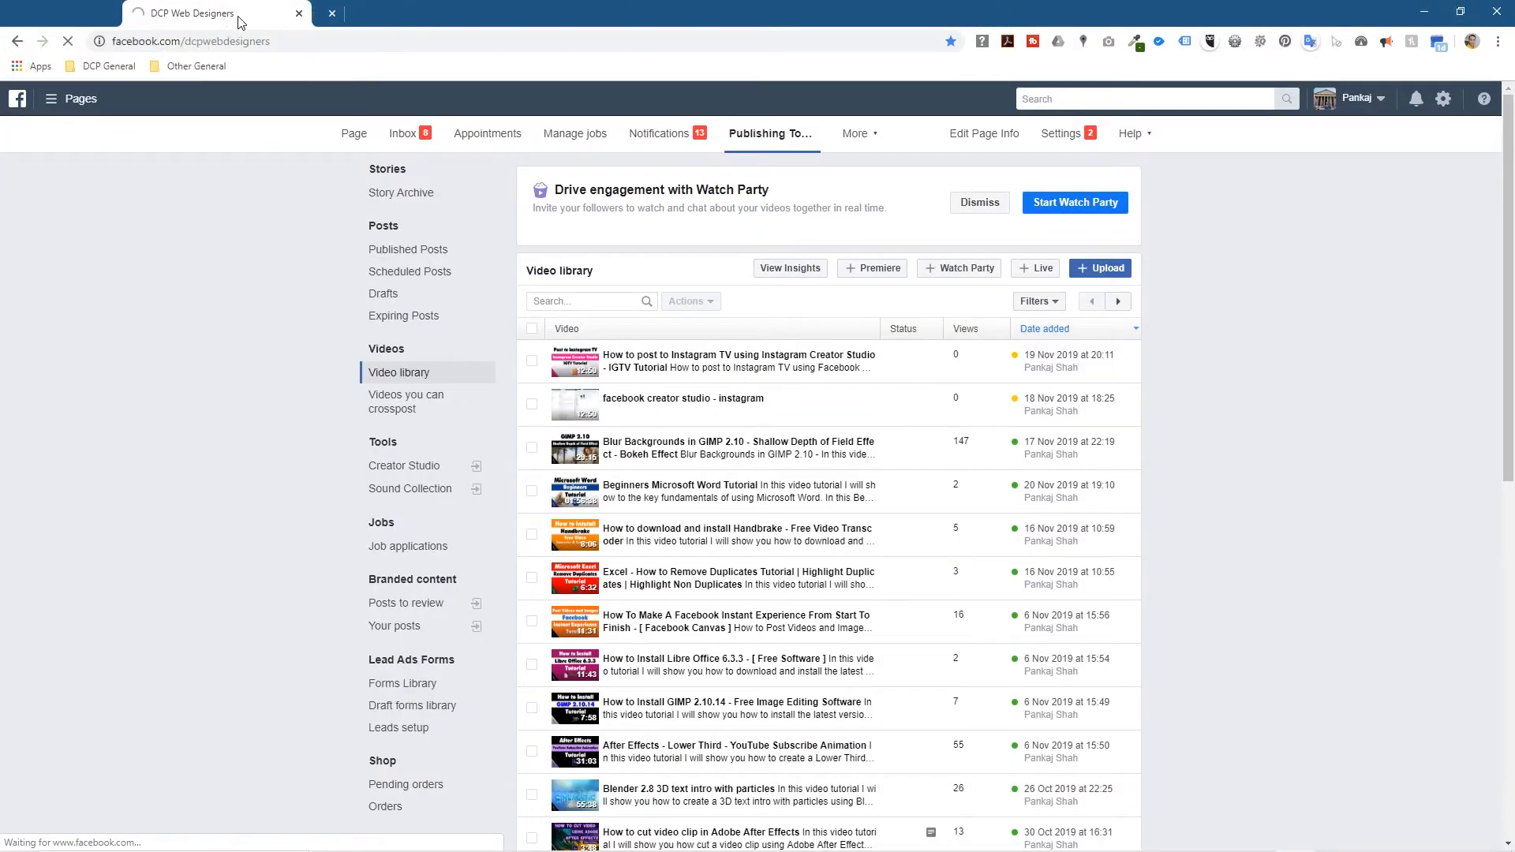
left_click(400, 14)
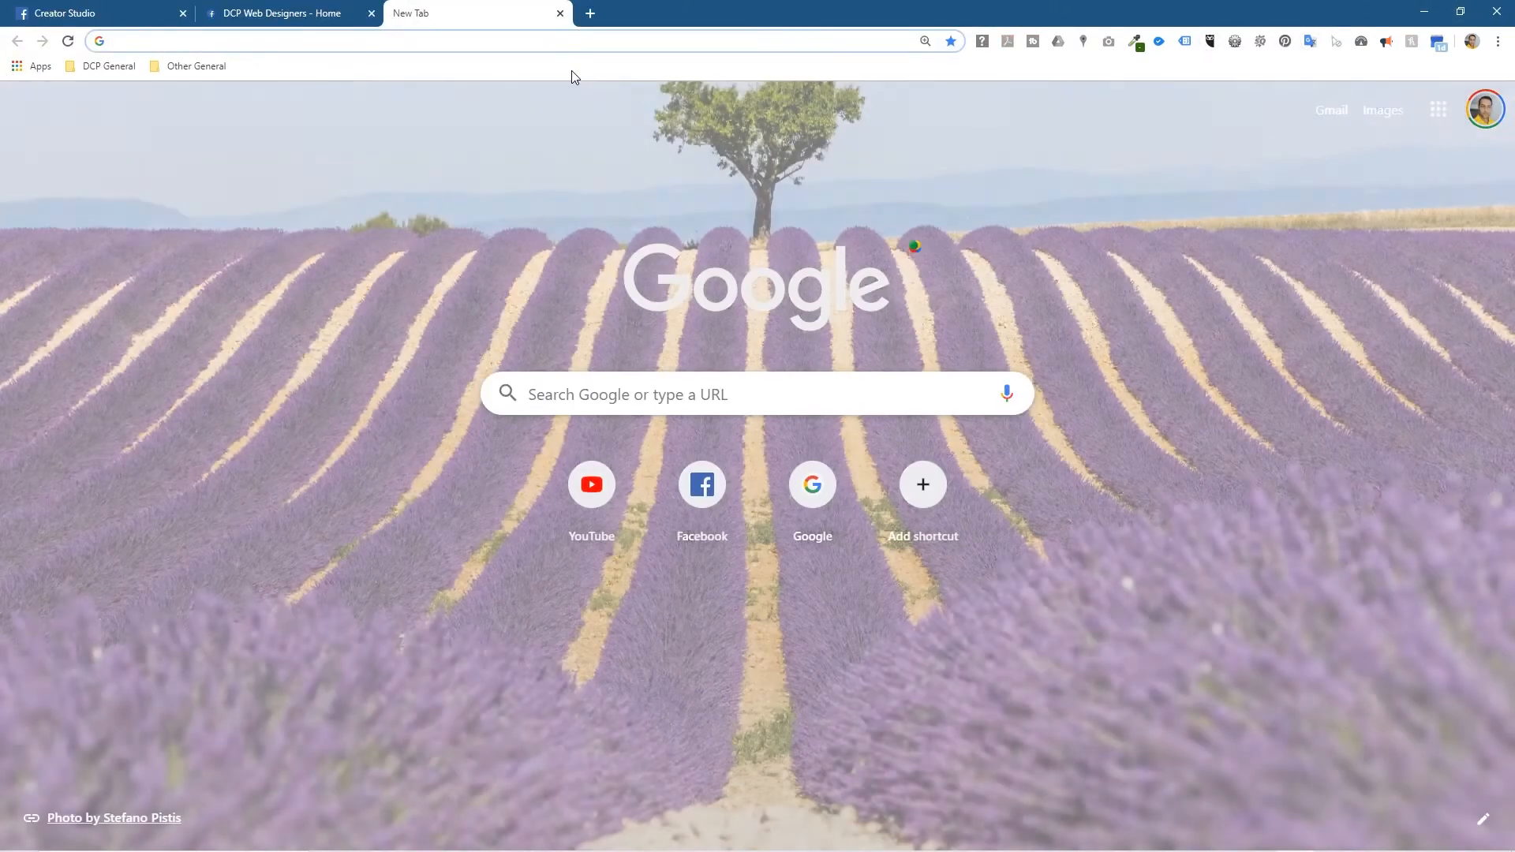
type("ins")
Step: Go to the dcp_web_designers Instagram profile and check the new Buck London carousel slide by slide
key("Return")
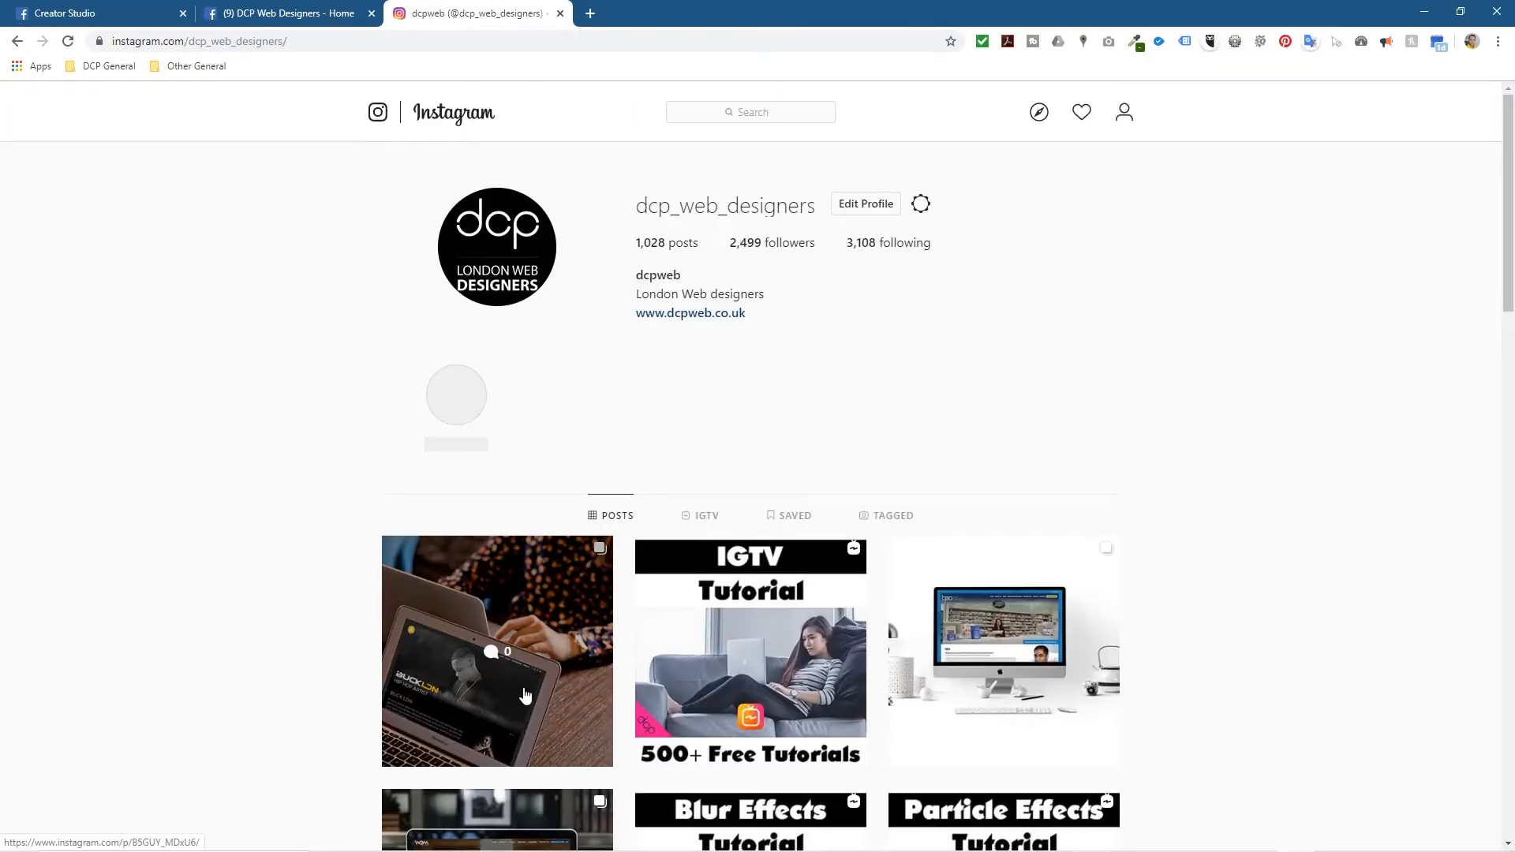
left_click(515, 606)
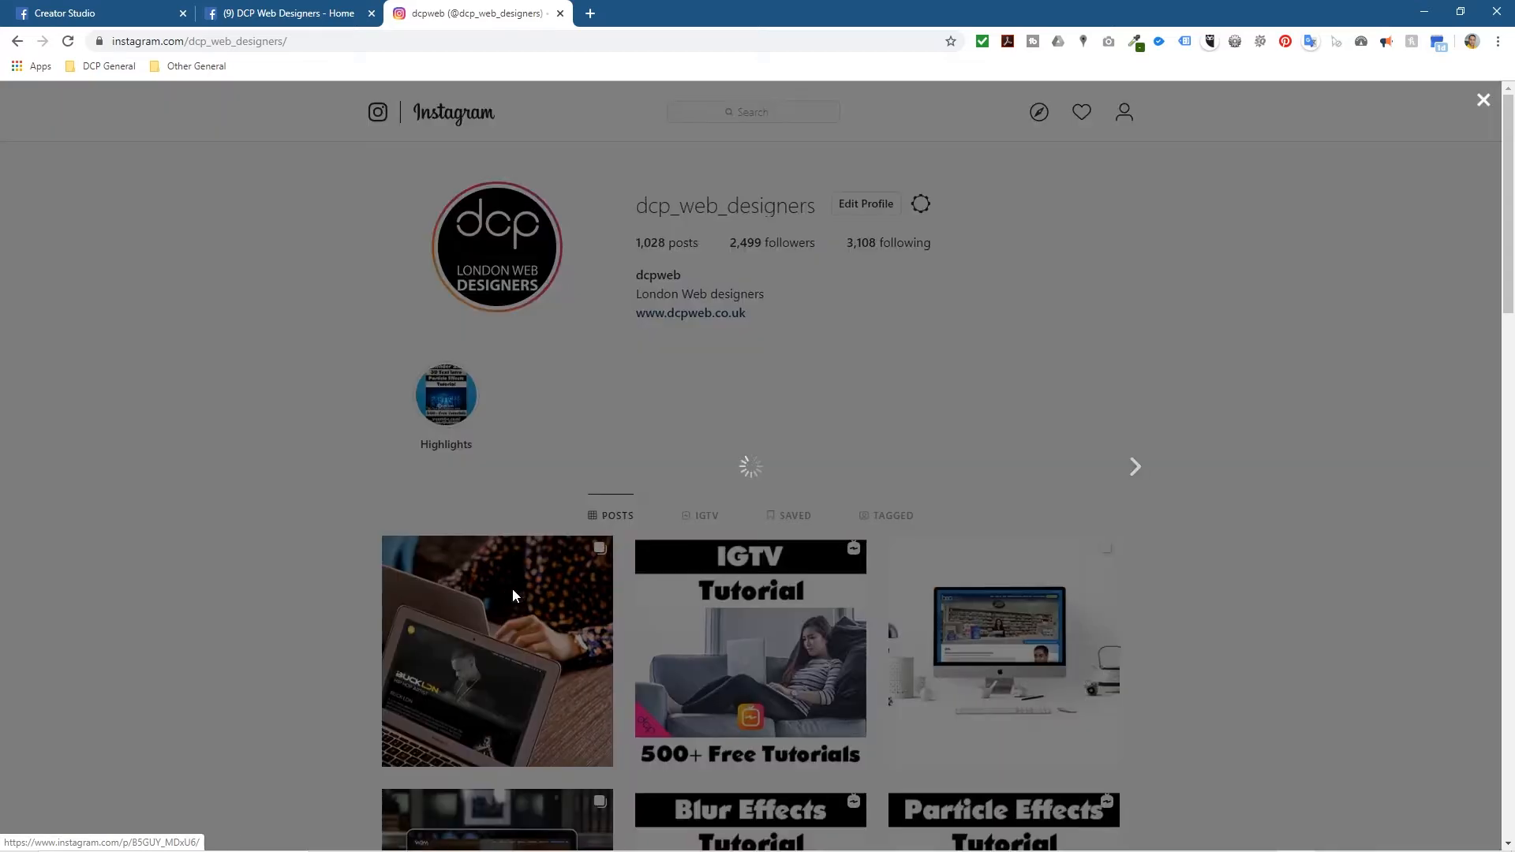
left_click(843, 419)
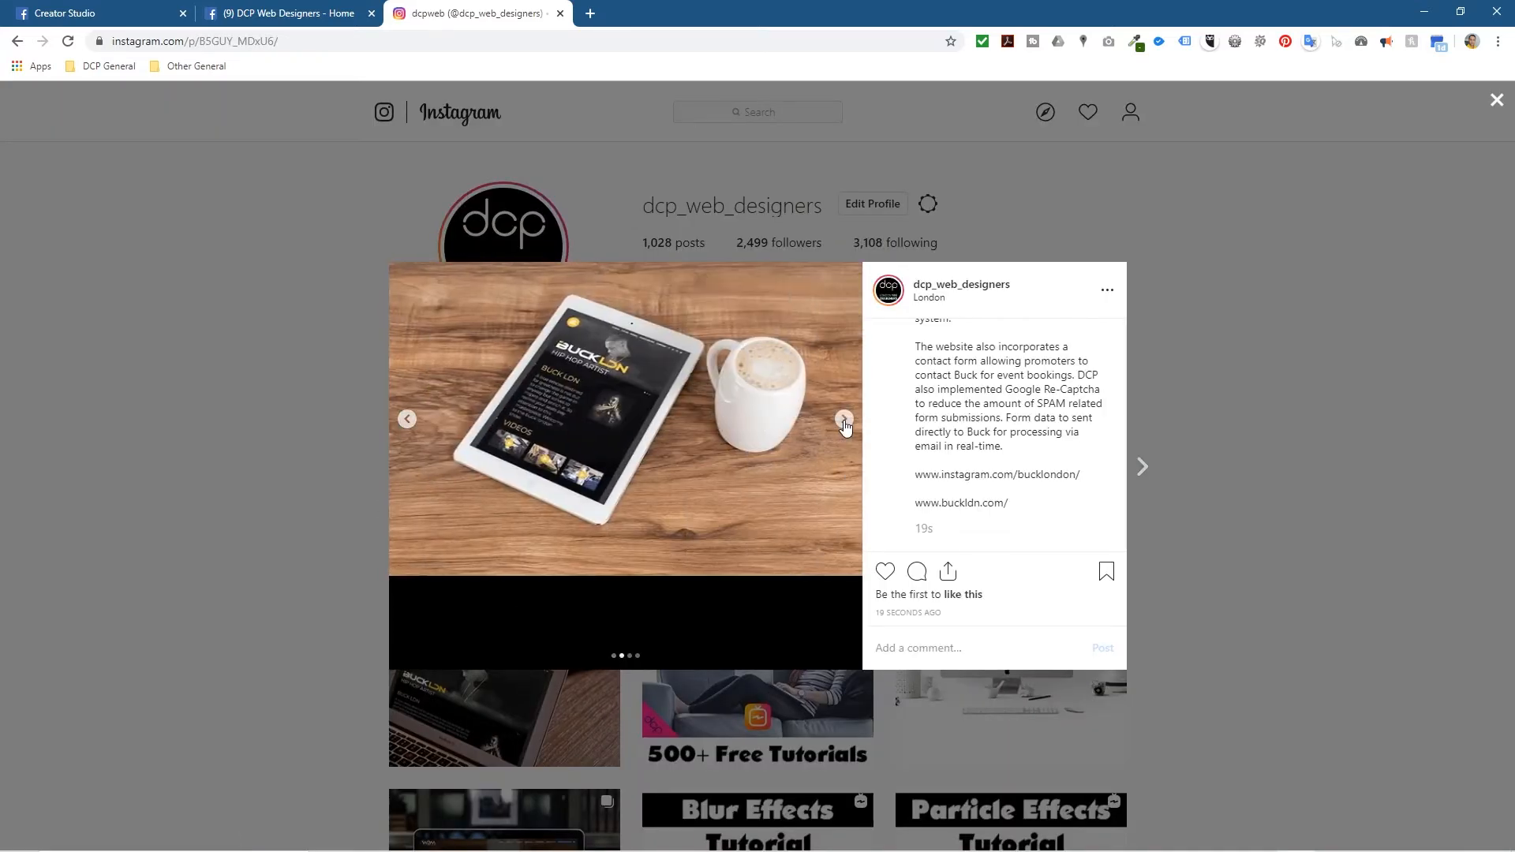
left_click(844, 418)
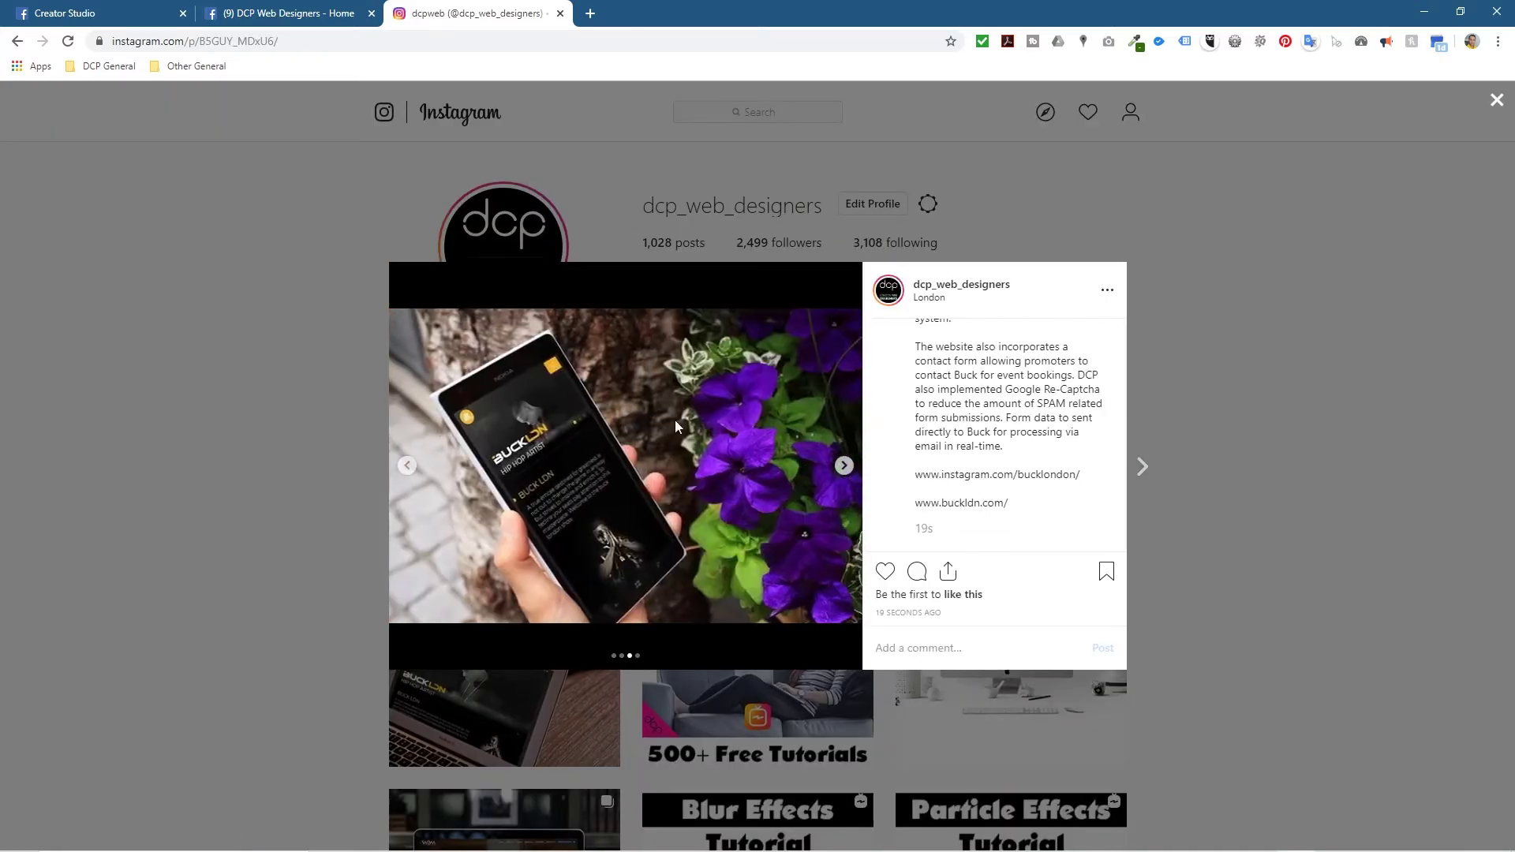
left_click(843, 466)
left_click(407, 467)
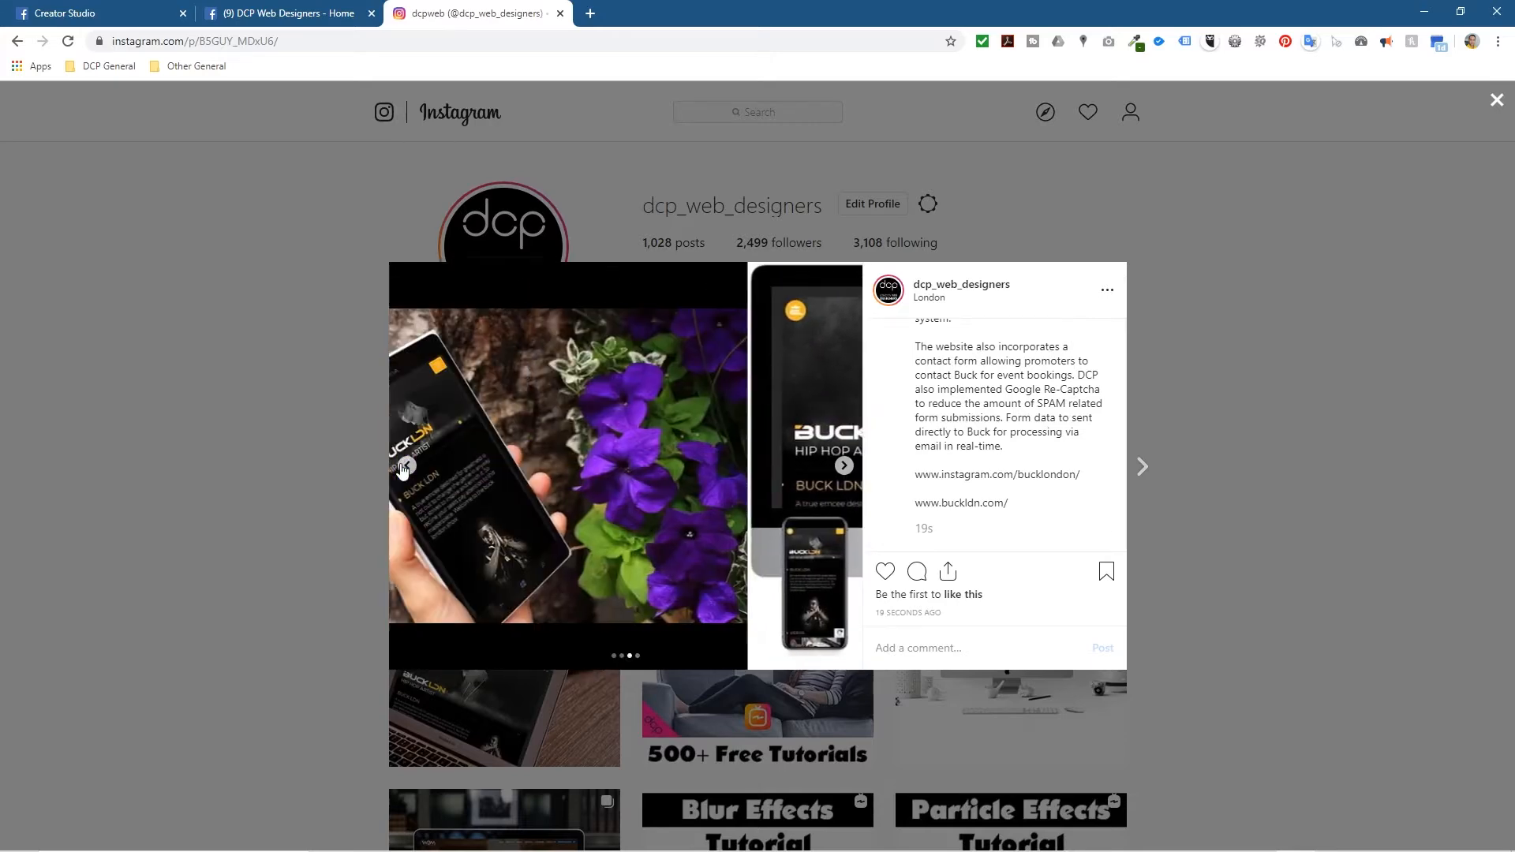
left_click(406, 418)
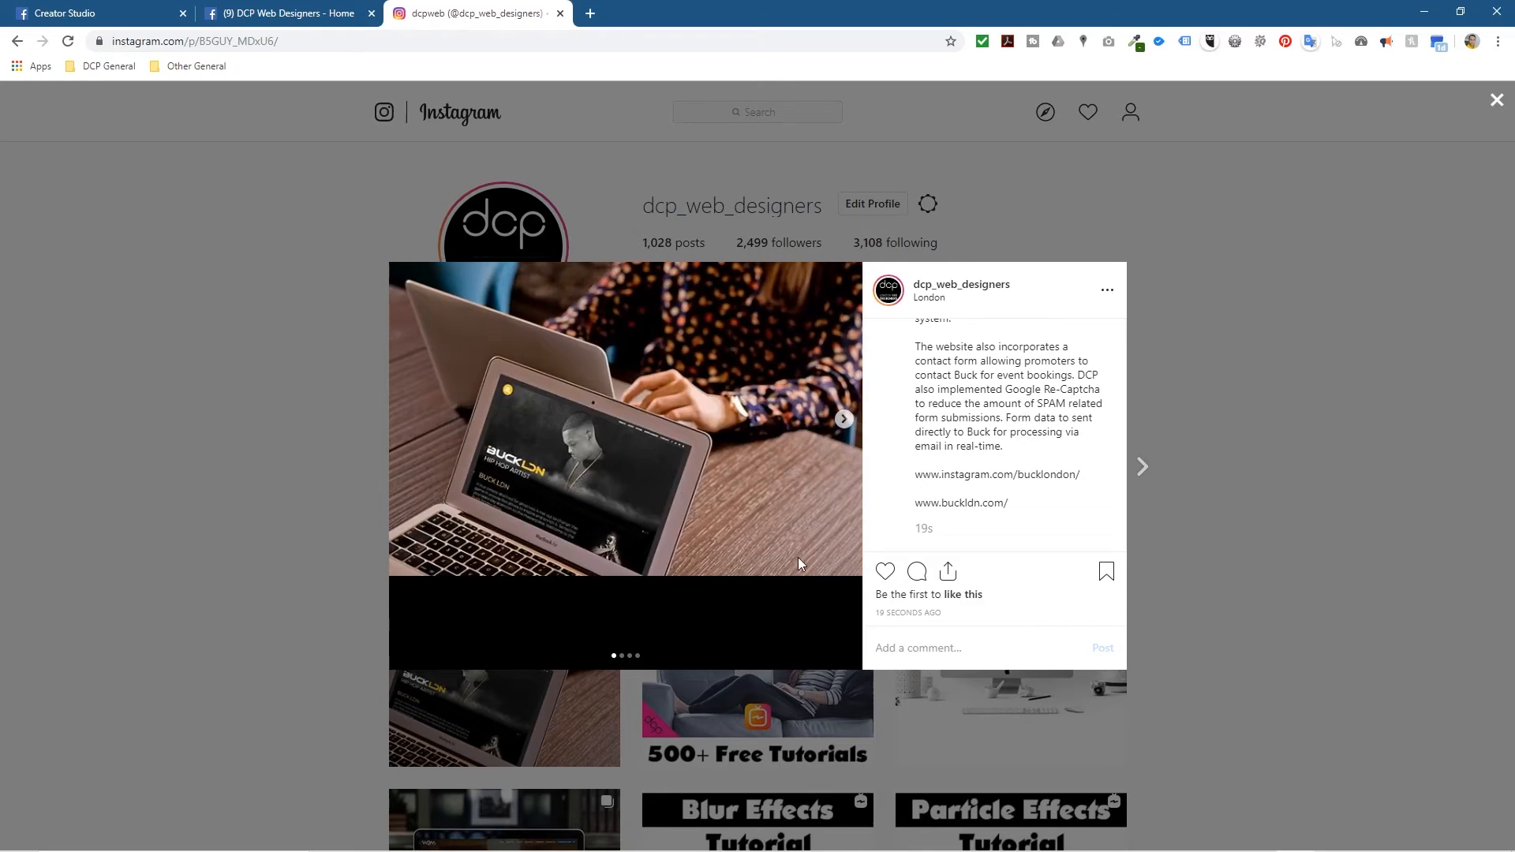
Step: Inspect the caption link, close the post view and return to the DCP Web Designers Facebook tab
left_click_drag(939, 474, 1080, 475)
left_click(976, 479)
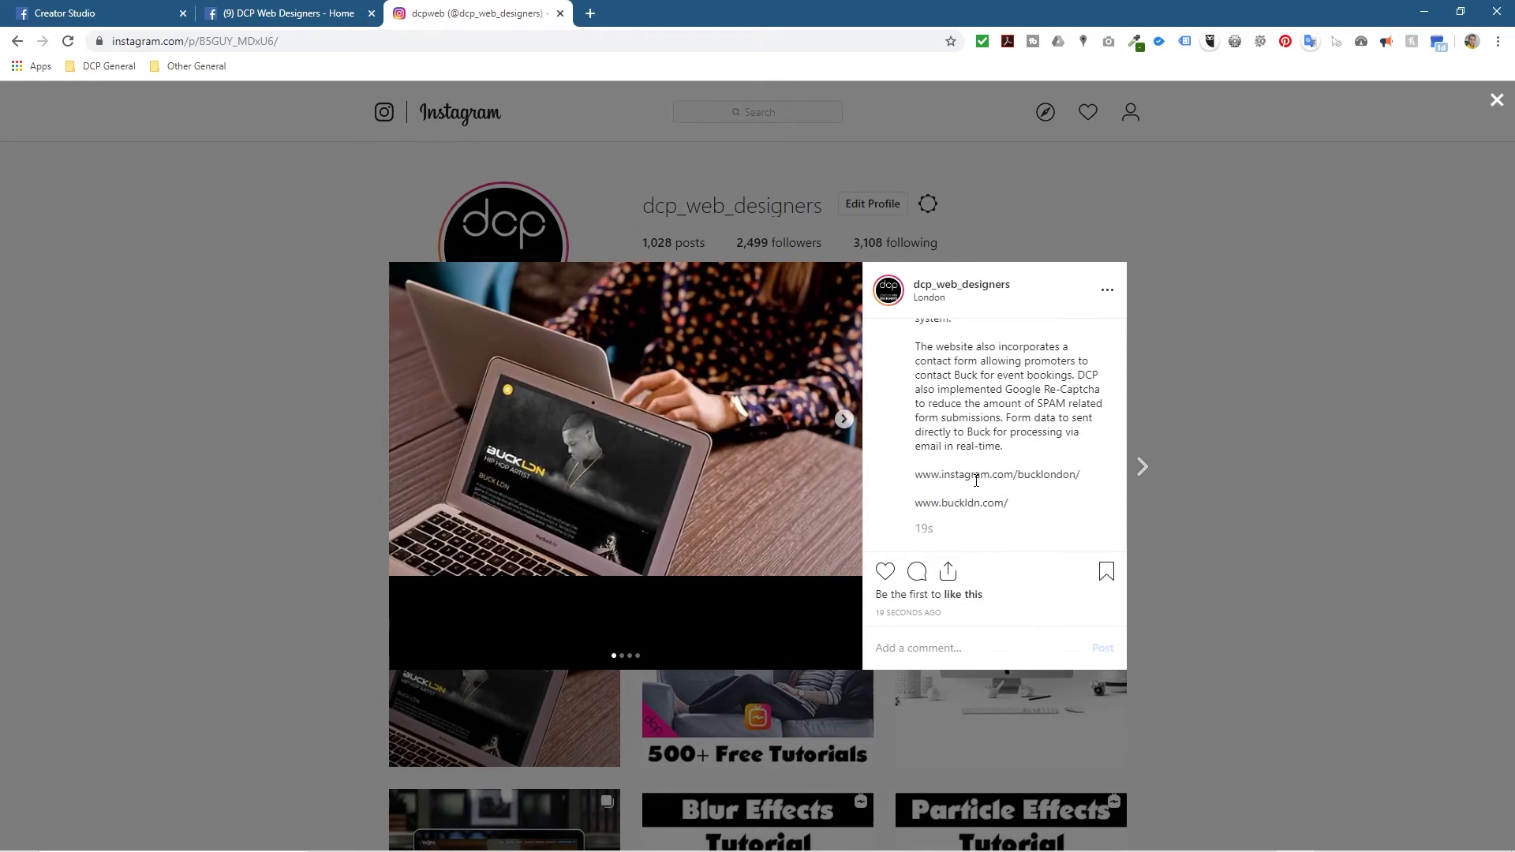
left_click(456, 232)
left_click(284, 14)
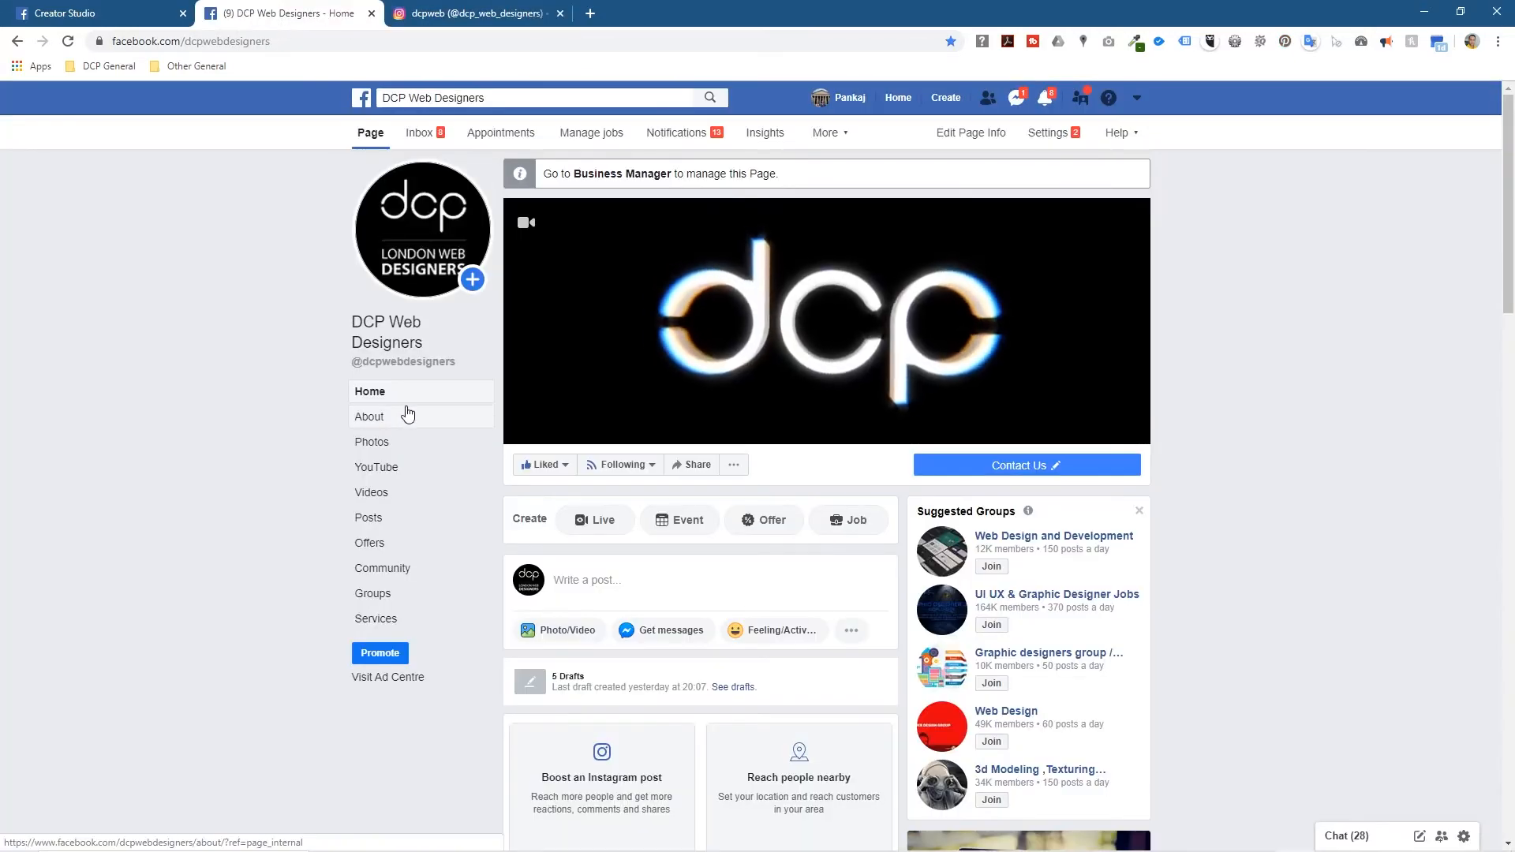
scroll(674, 460, "down", 5)
scroll(674, 461, "down", 5)
scroll(673, 461, "down", 5)
scroll(673, 461, "down", 5)
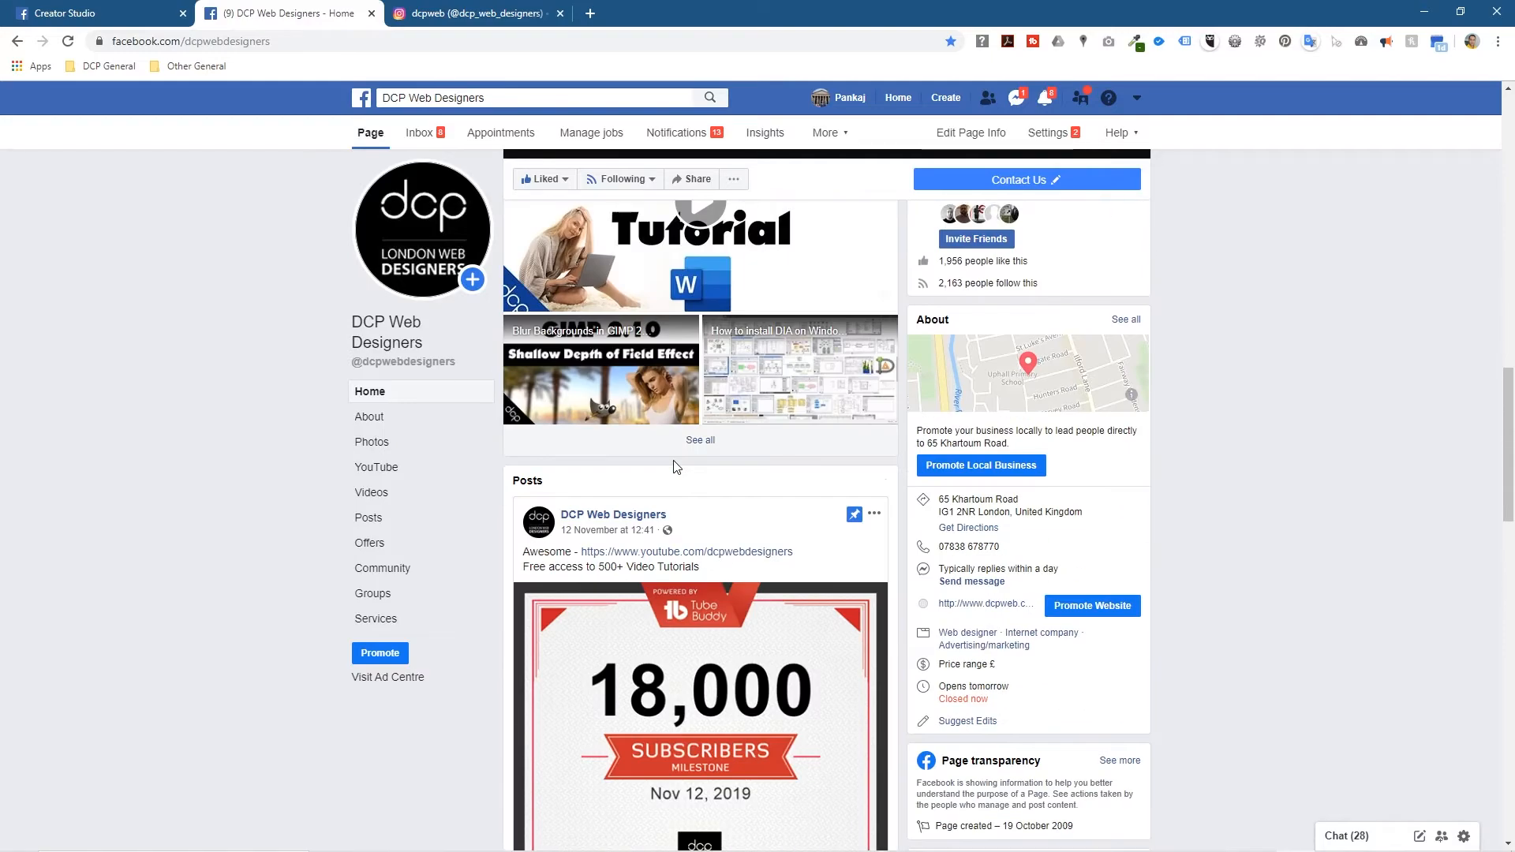
scroll(676, 465, "down", 5)
scroll(675, 466, "down", 4)
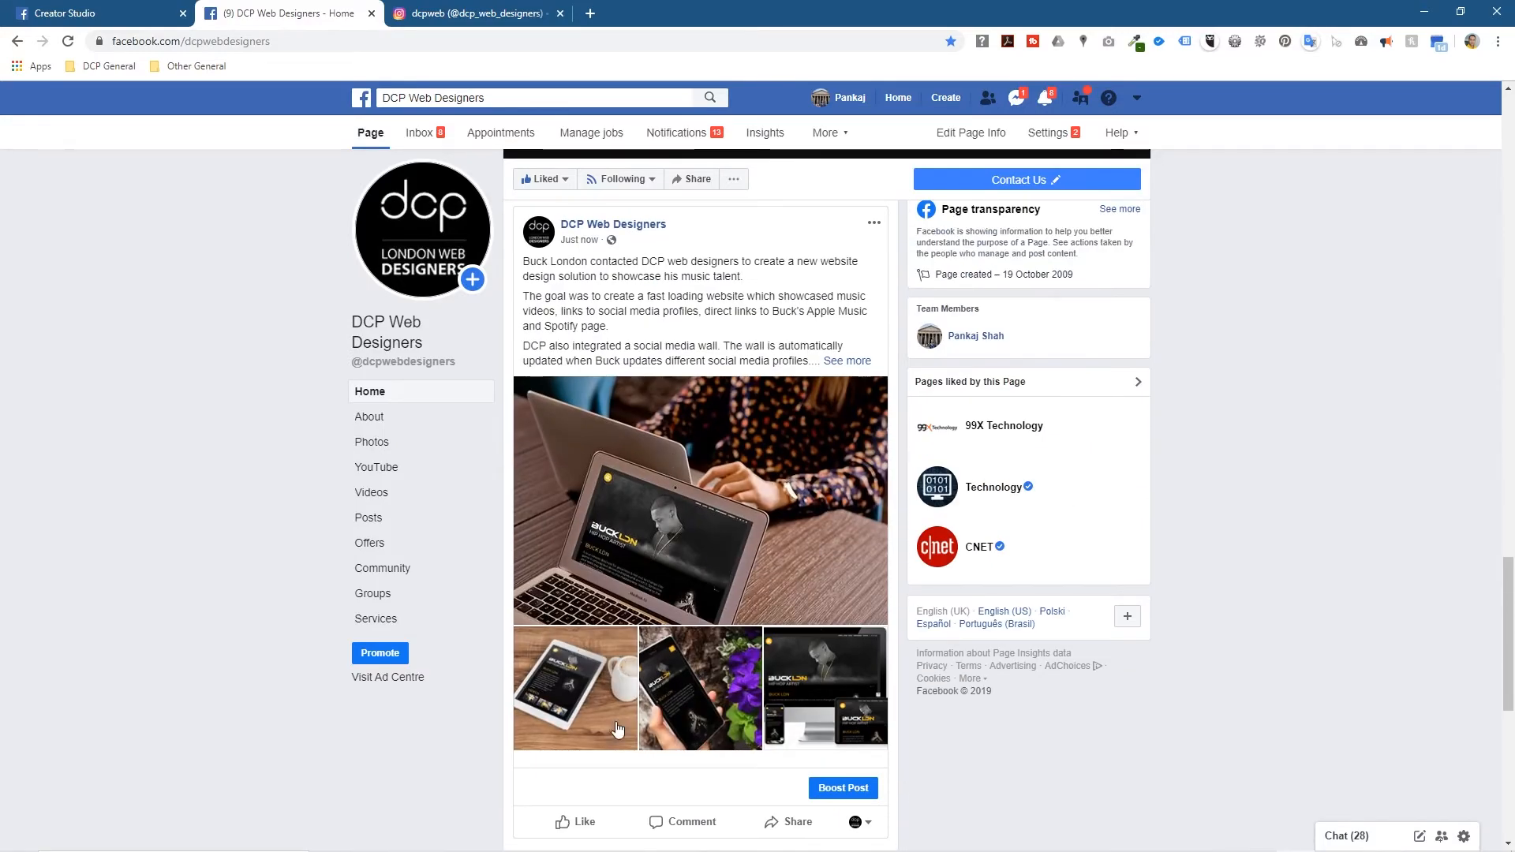
left_click(846, 361)
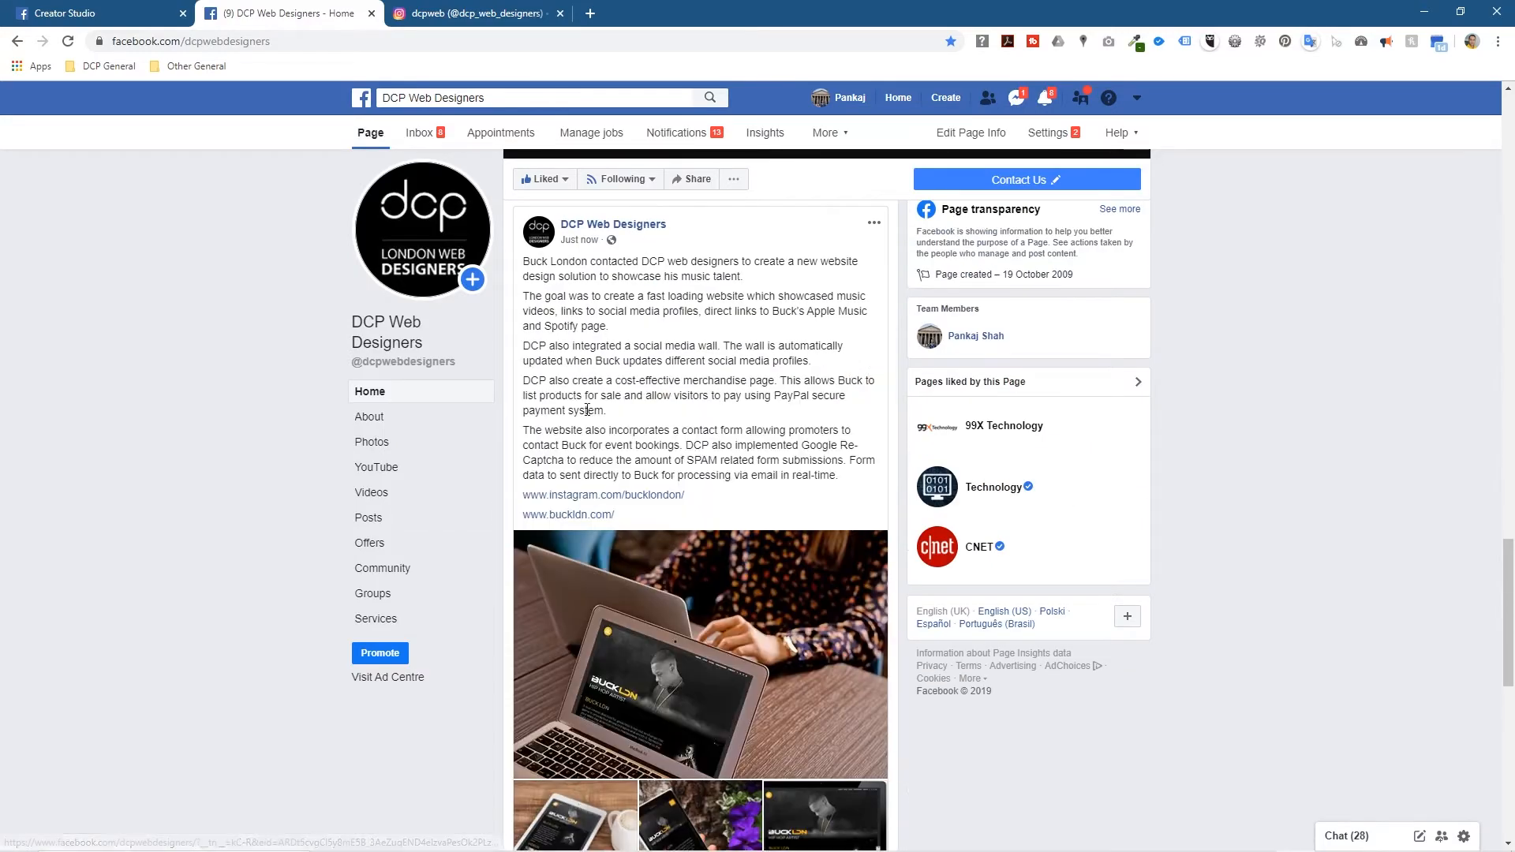
left_click(592, 519)
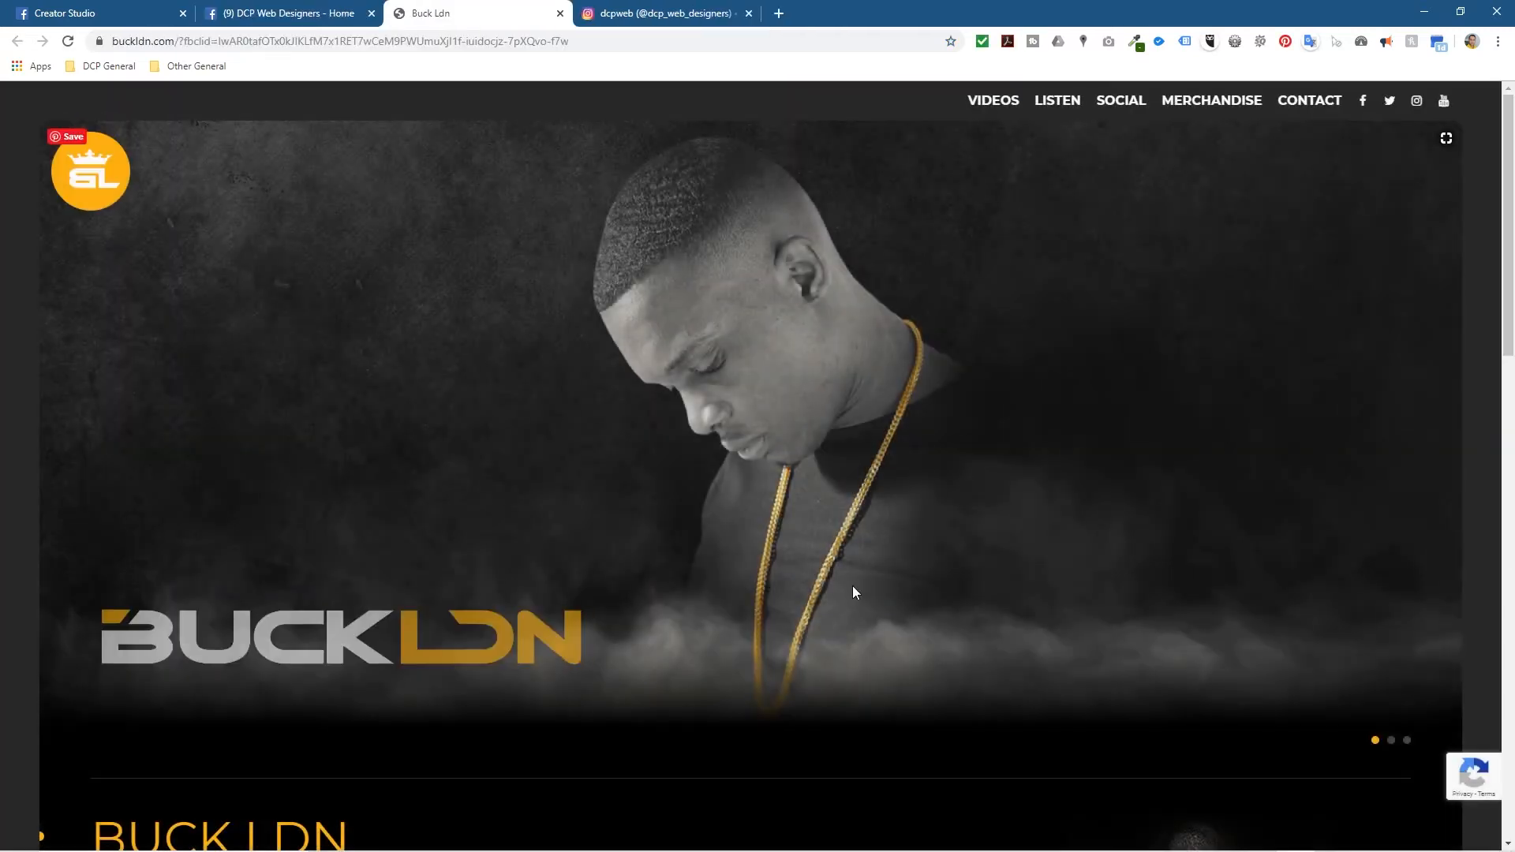
Step: Close the Buck Ldn site and bucklondon profile tabs, returning to the dcp_web_designers tab
left_click(560, 14)
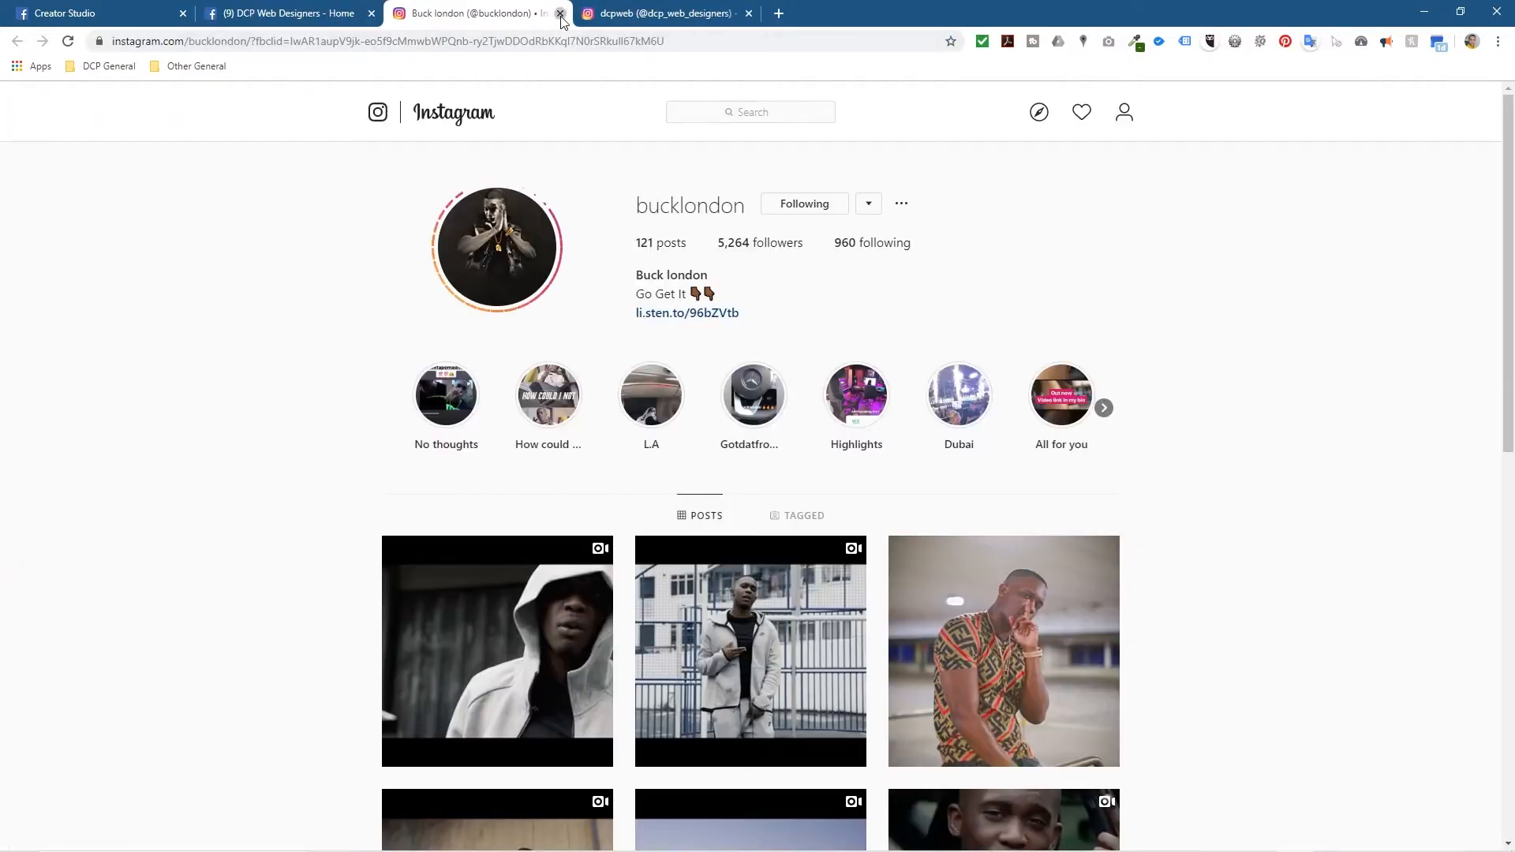
left_click(561, 13)
left_click(505, 14)
Step: Reopen the newest carousel post and inspect the buckldn caption and Instagram link text
left_click(542, 569)
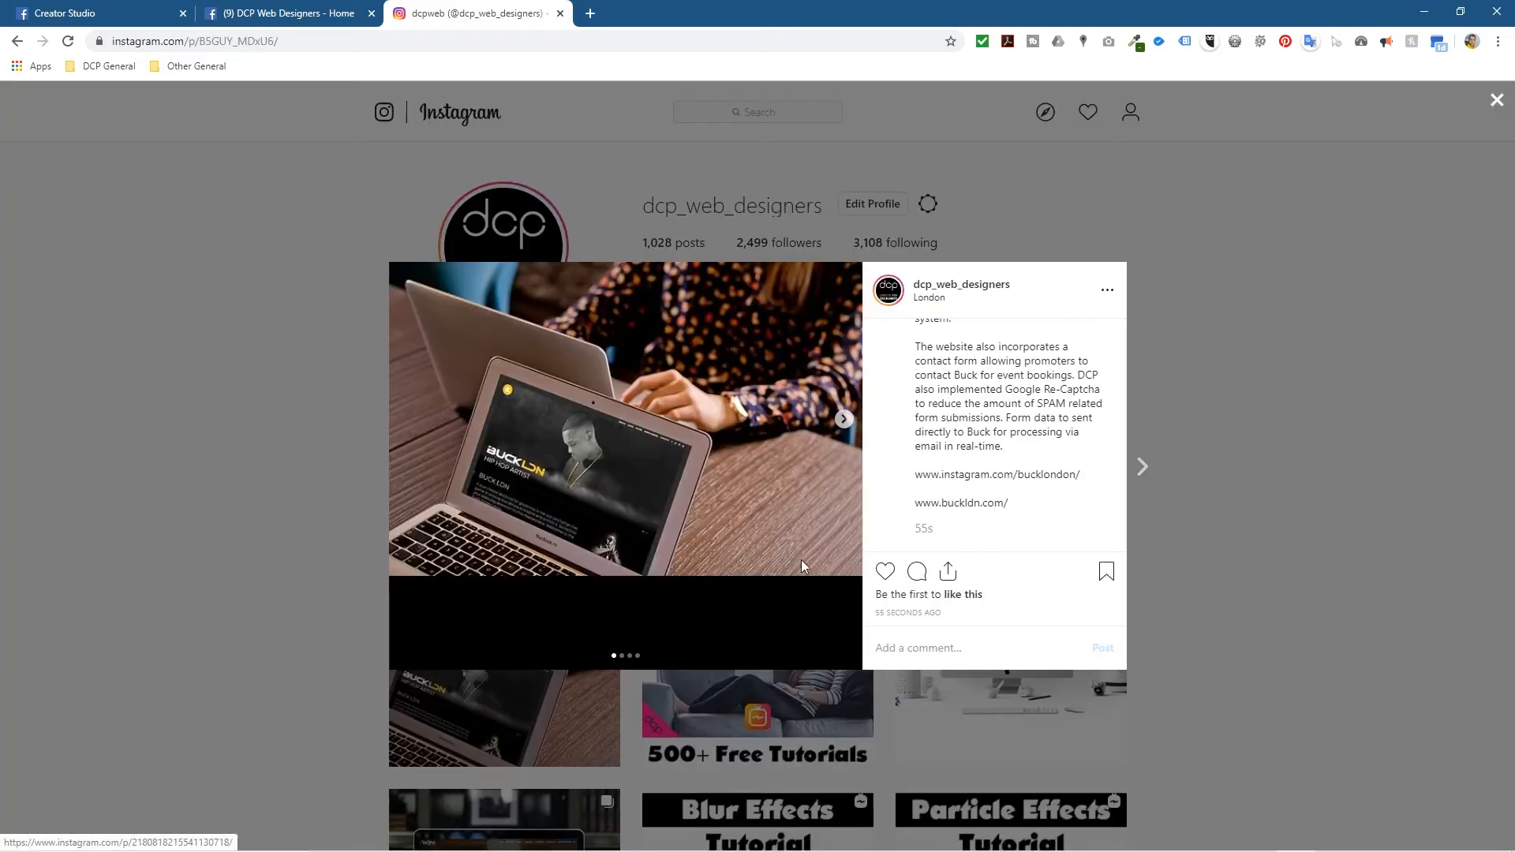
double_click(976, 502)
left_click(992, 474)
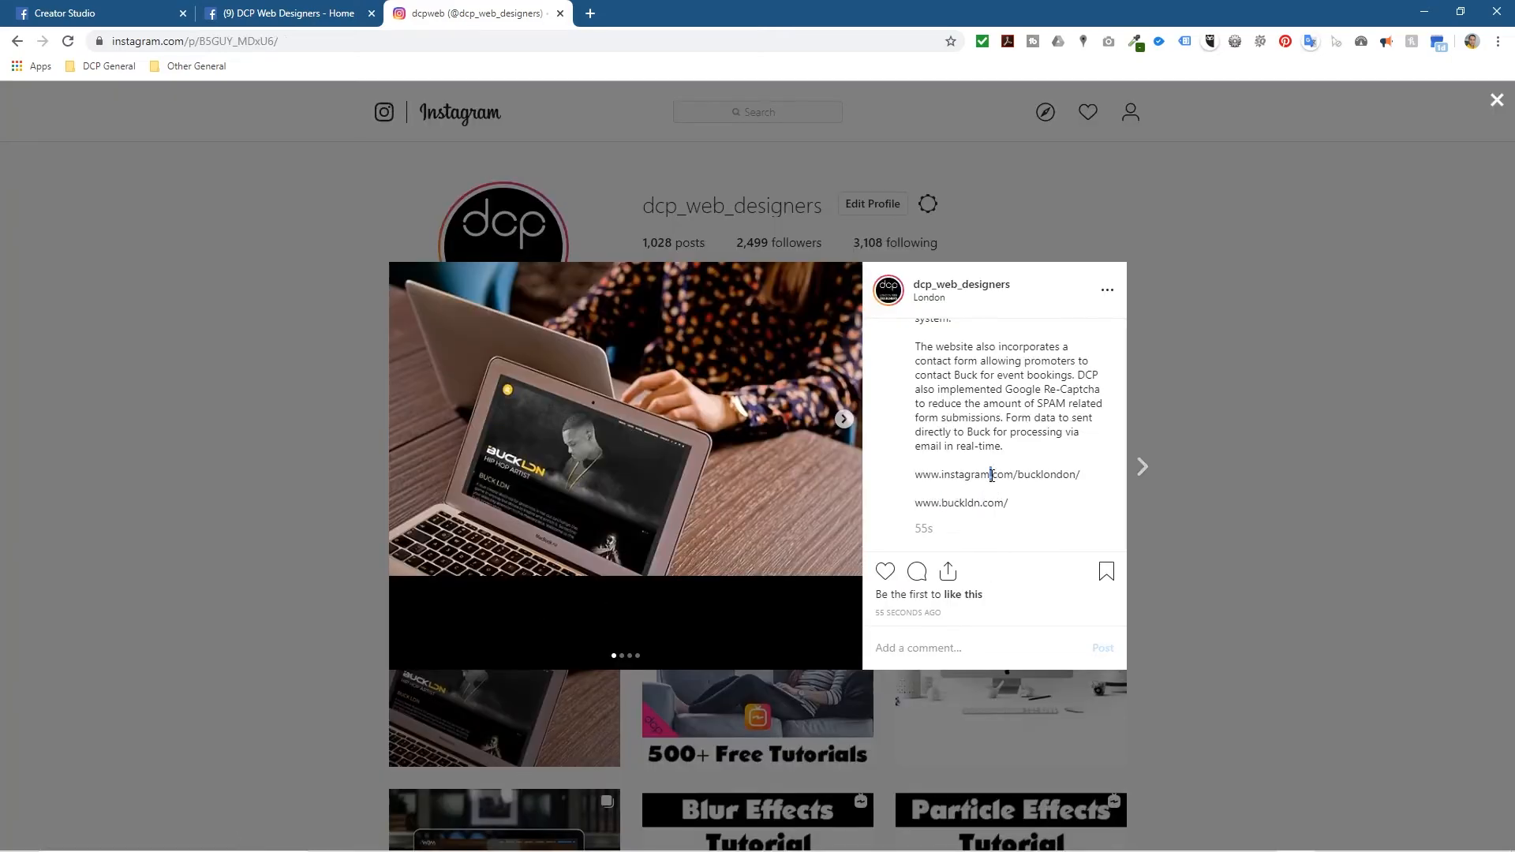
mouse_move(1083, 475)
left_mouse_down()
mouse_move(947, 475)
mouse_move(1042, 474)
left_mouse_up()
left_click(941, 474)
left_click(1011, 502)
Step: Browse the carousel slides, like the post, and close it back to the profile
left_click(843, 418)
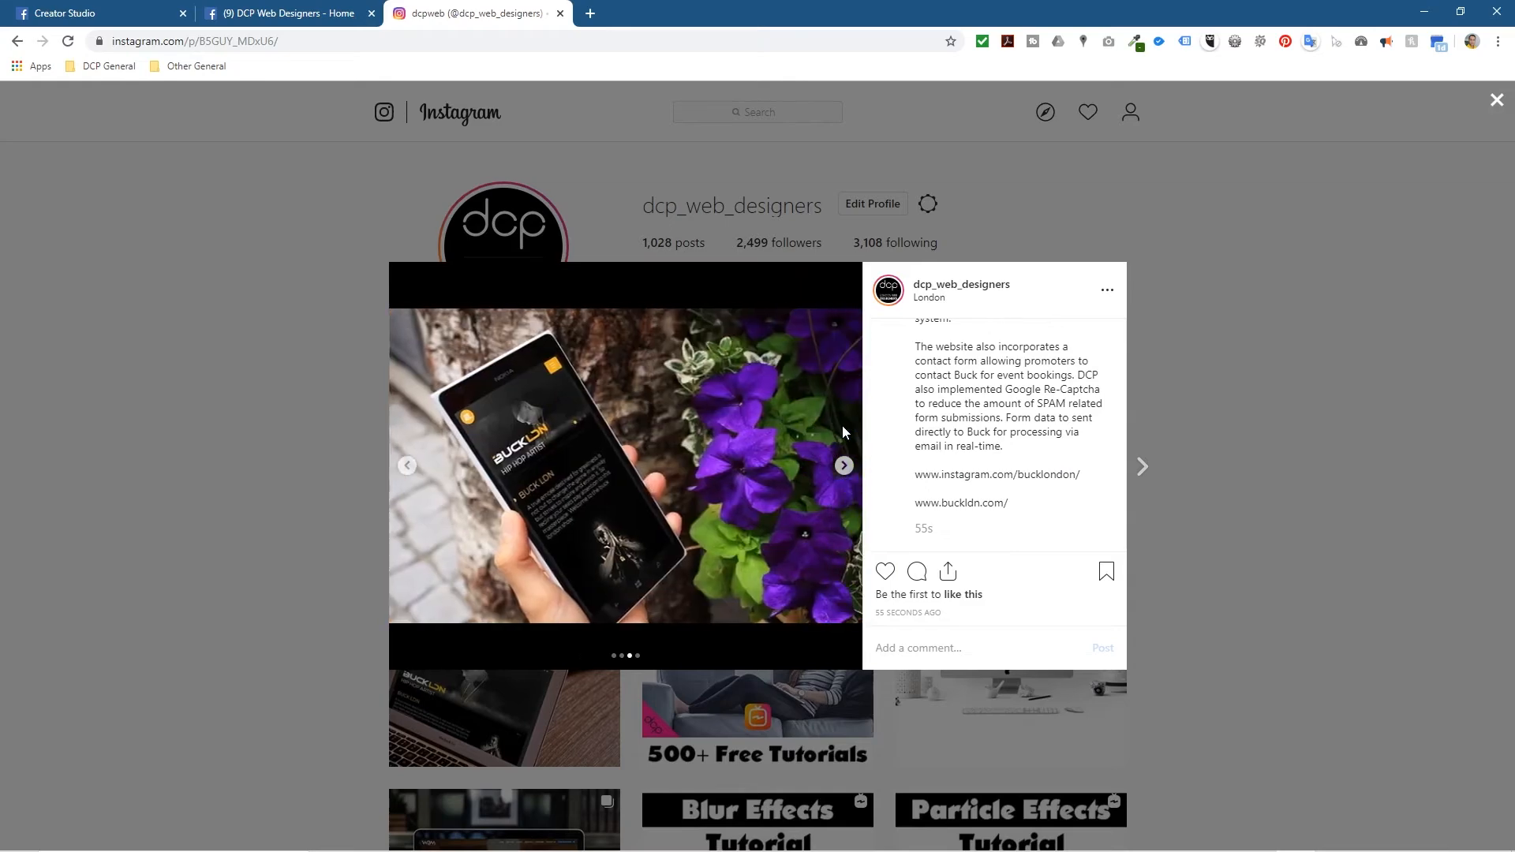
double_click(842, 425)
left_click(405, 465)
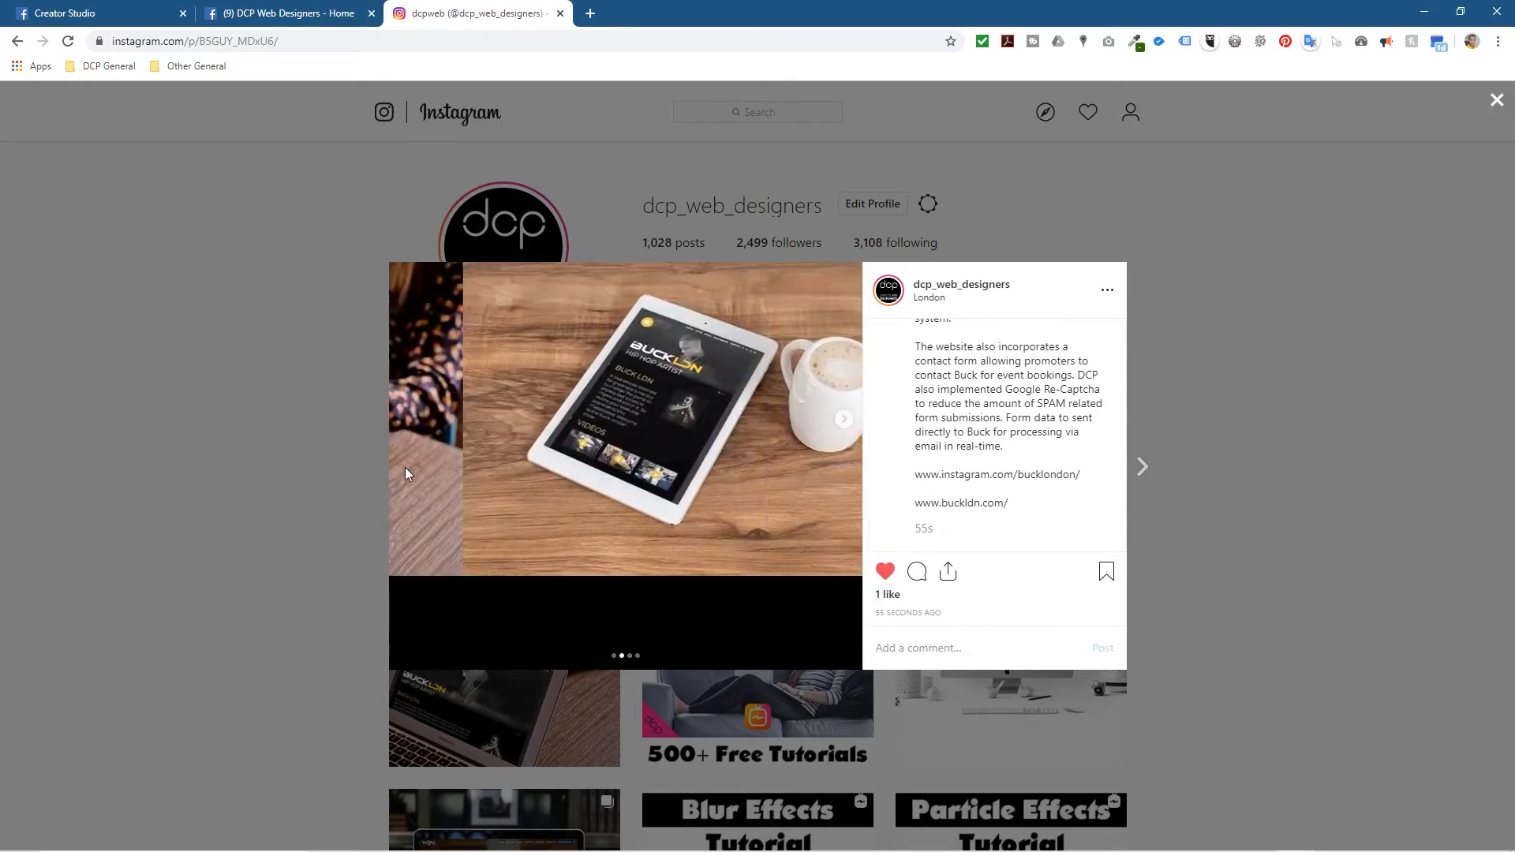
left_click(242, 425)
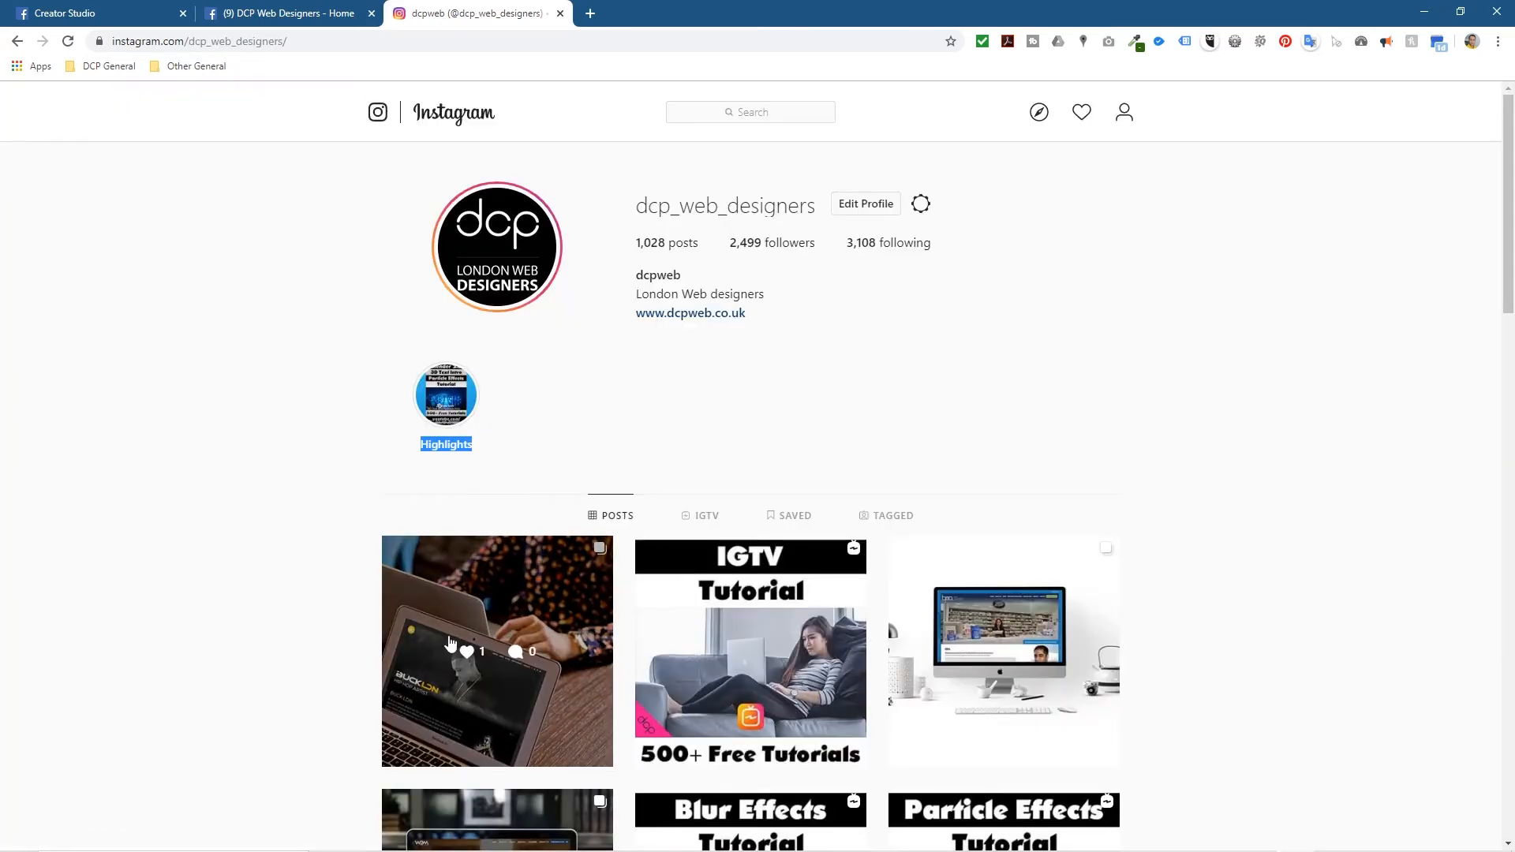
left_click(276, 503)
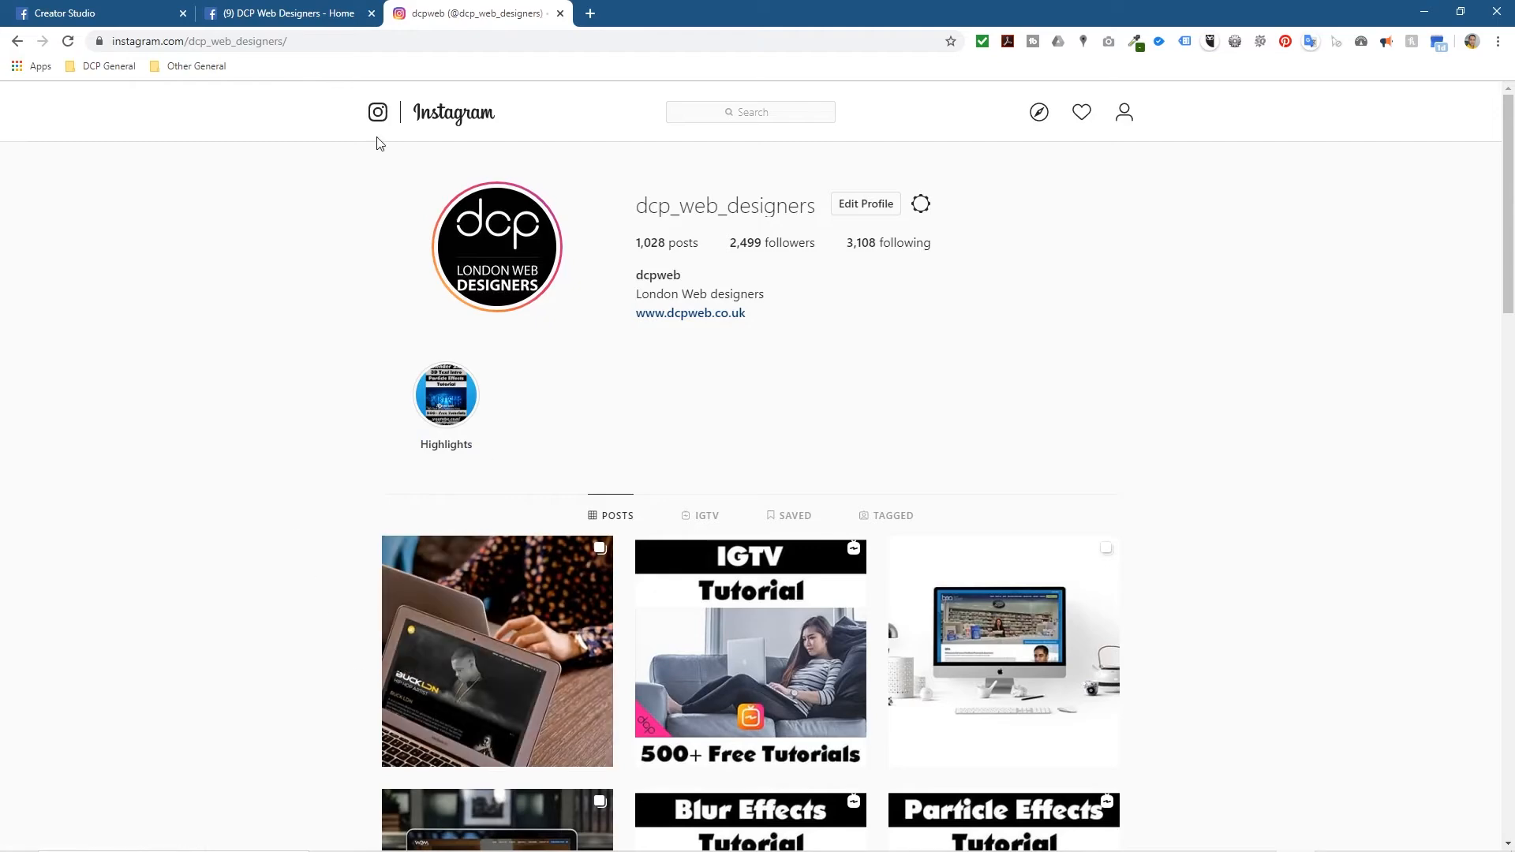
Step: Check the DCP Web Designers Facebook page, then return to the Creator Studio posts library
left_click(294, 14)
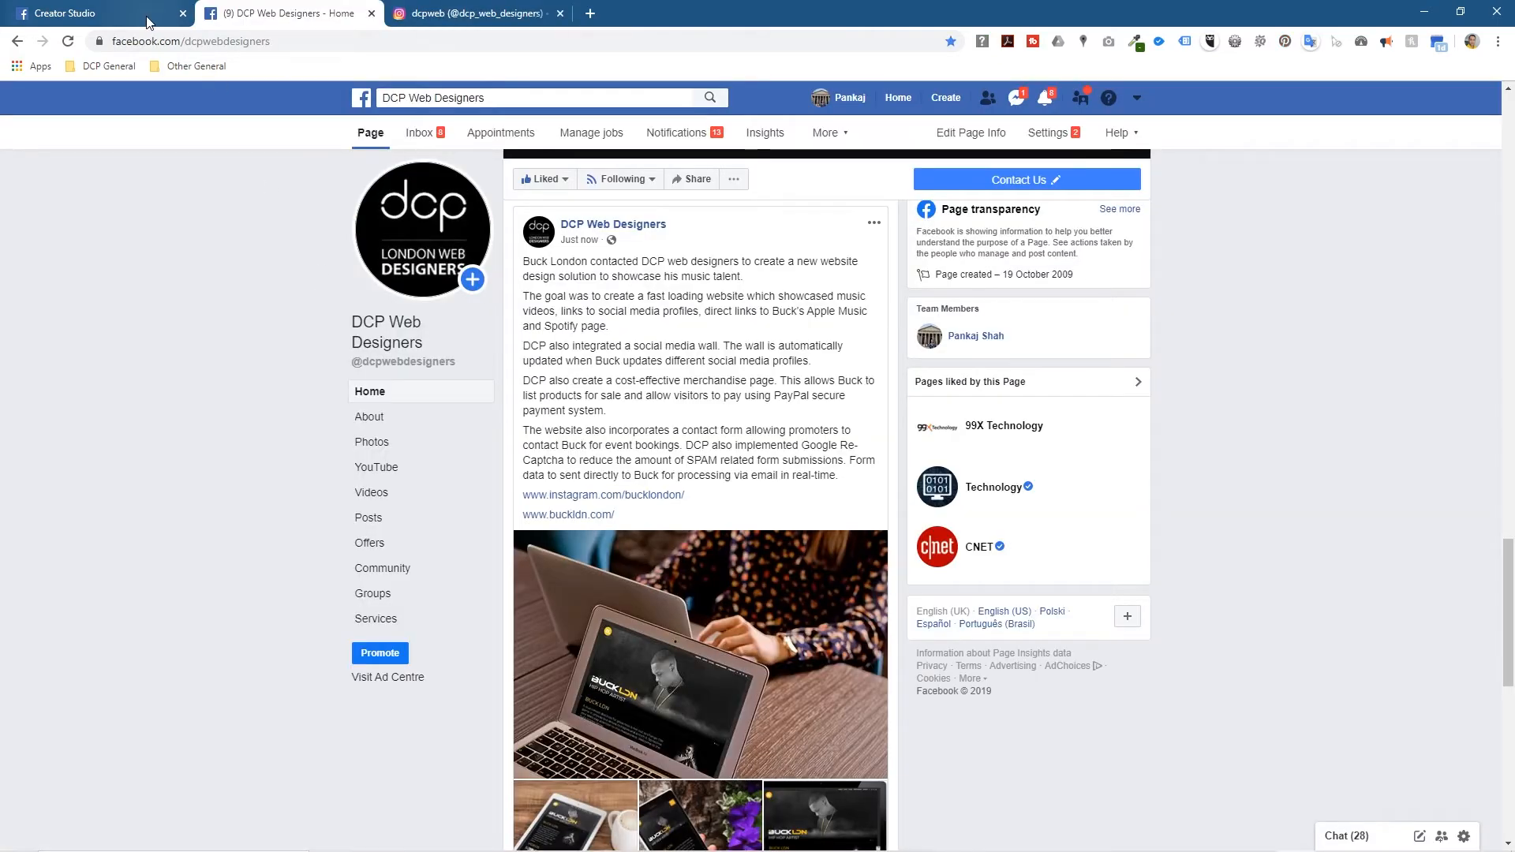
left_click(95, 14)
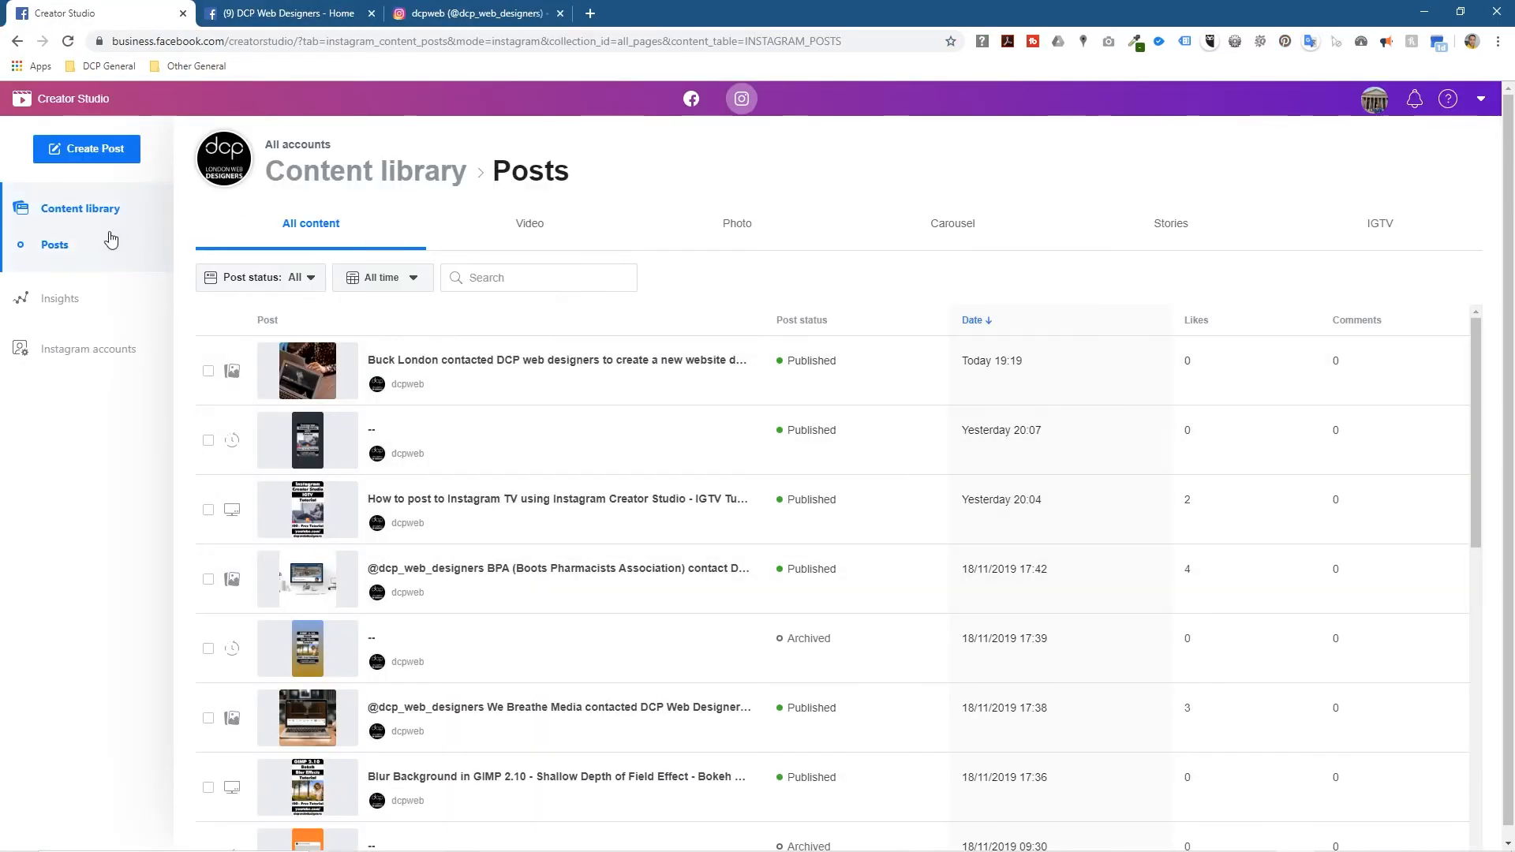
Step: Show Create Post options and filter the library to IGTV, then view the Instagram profile
left_click(92, 154)
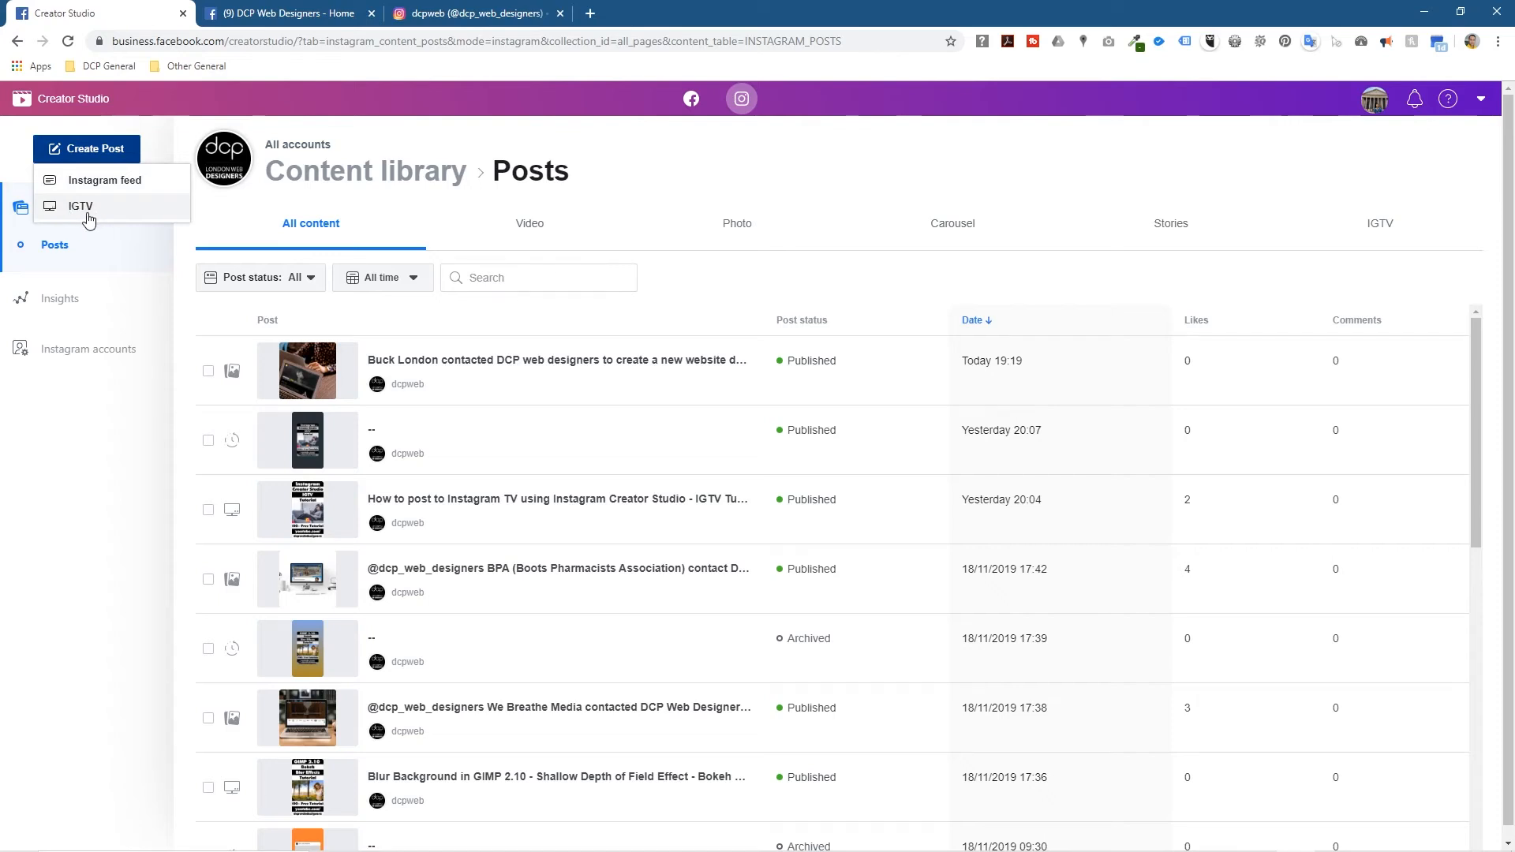
left_click(1379, 224)
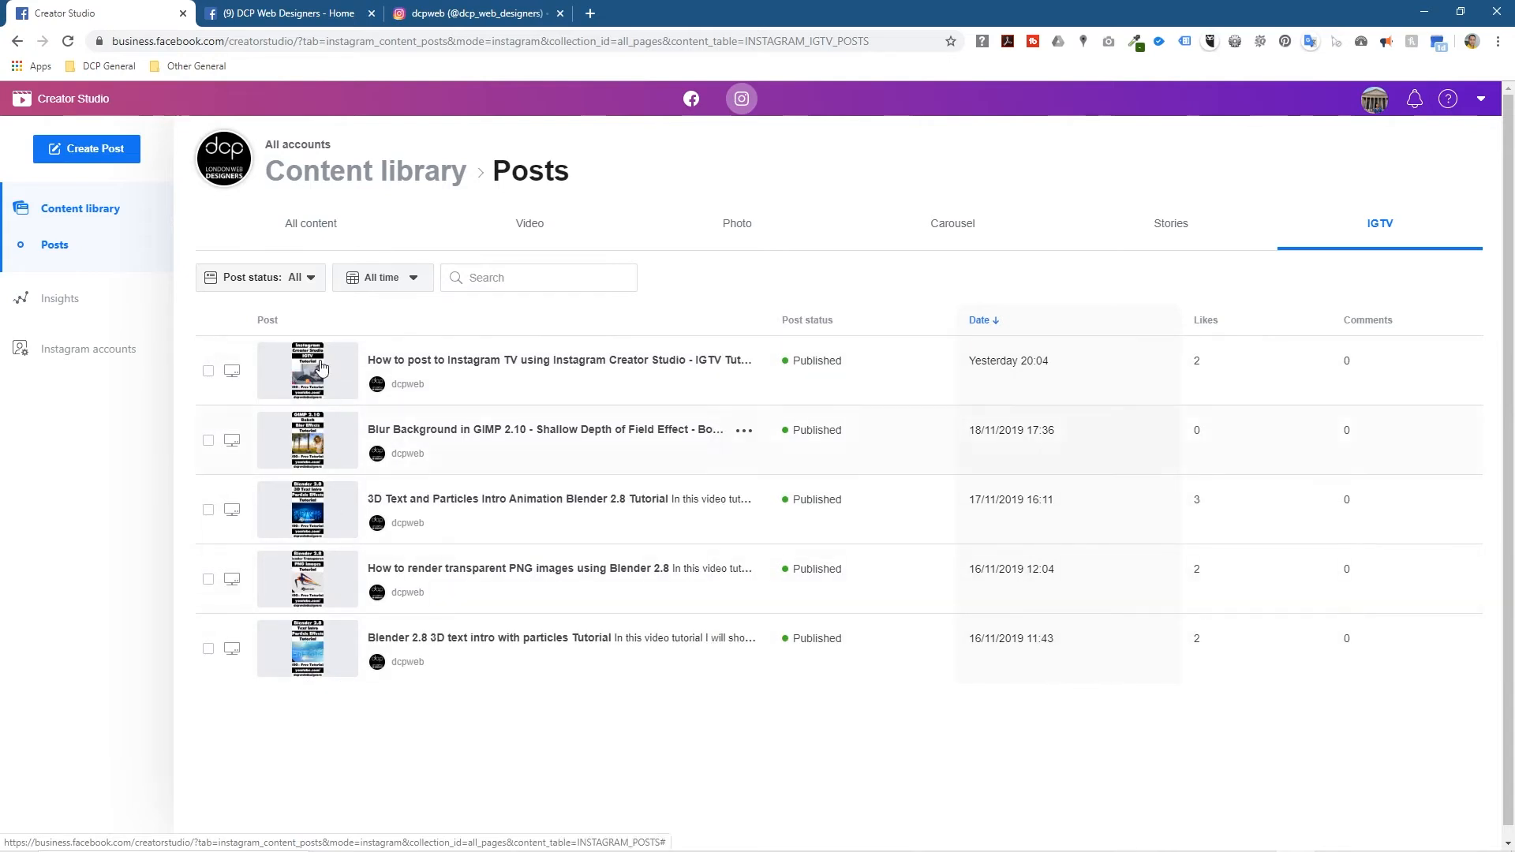
left_click(468, 13)
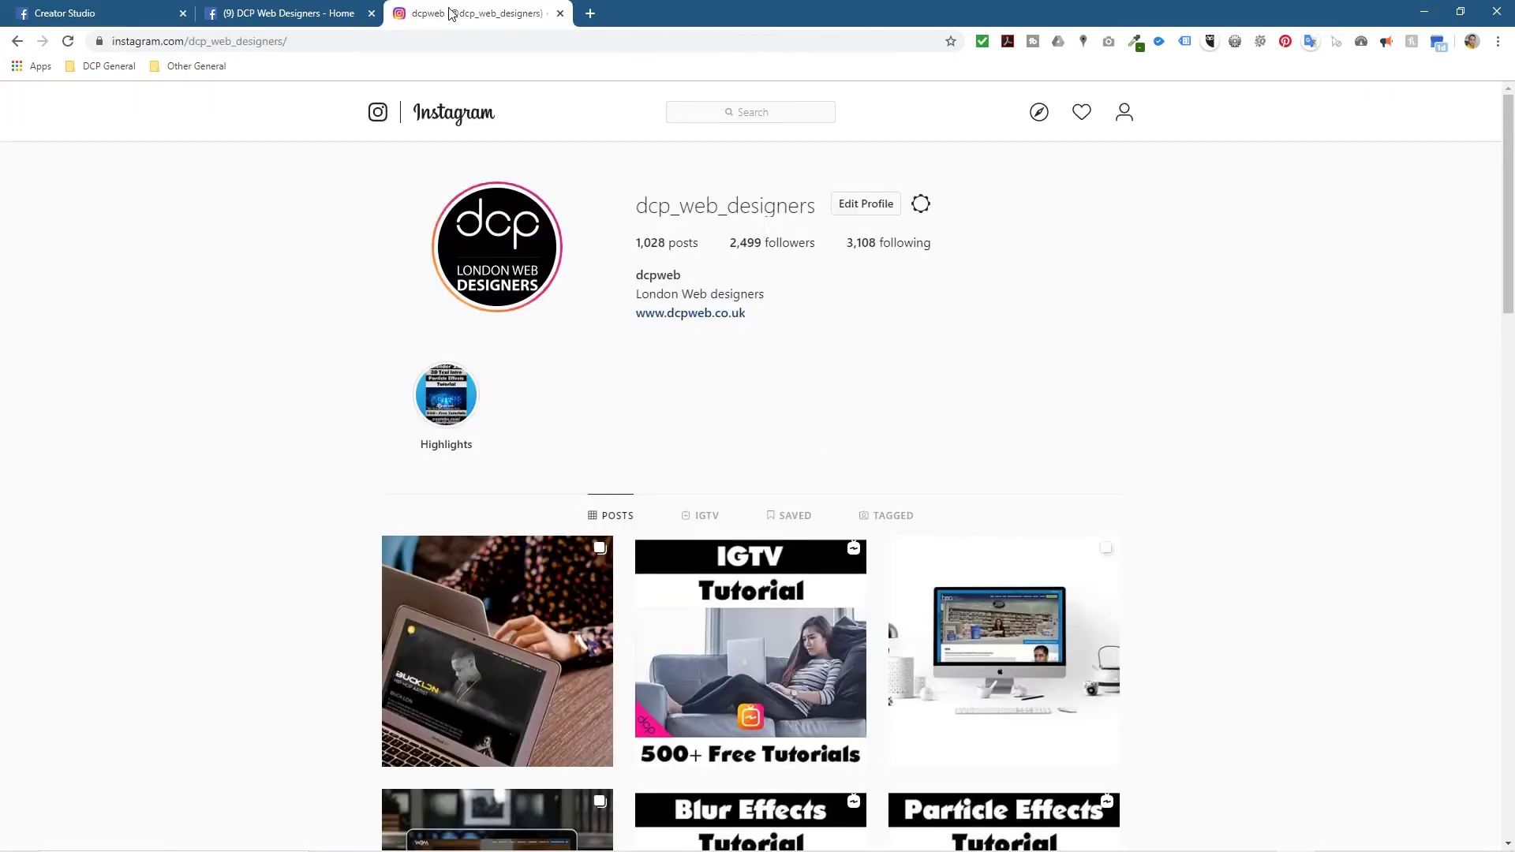
Step: View the profile's IGTV videos, flick across the other tabs, and return to Creator Studio's IGTV list
left_click(703, 518)
scroll(703, 521, "down", 3)
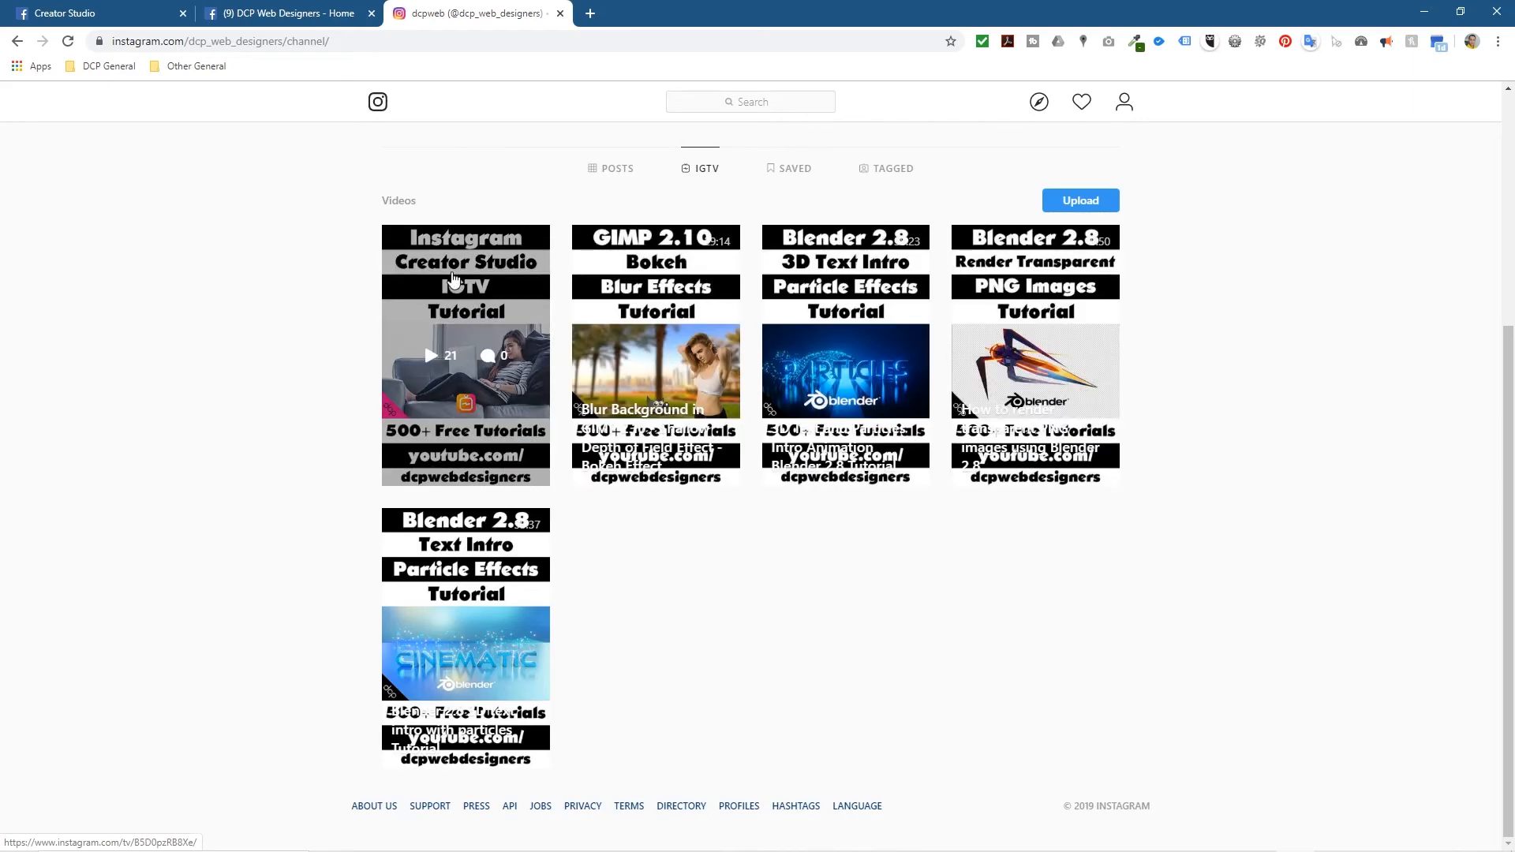
left_click(128, 13)
left_click(284, 13)
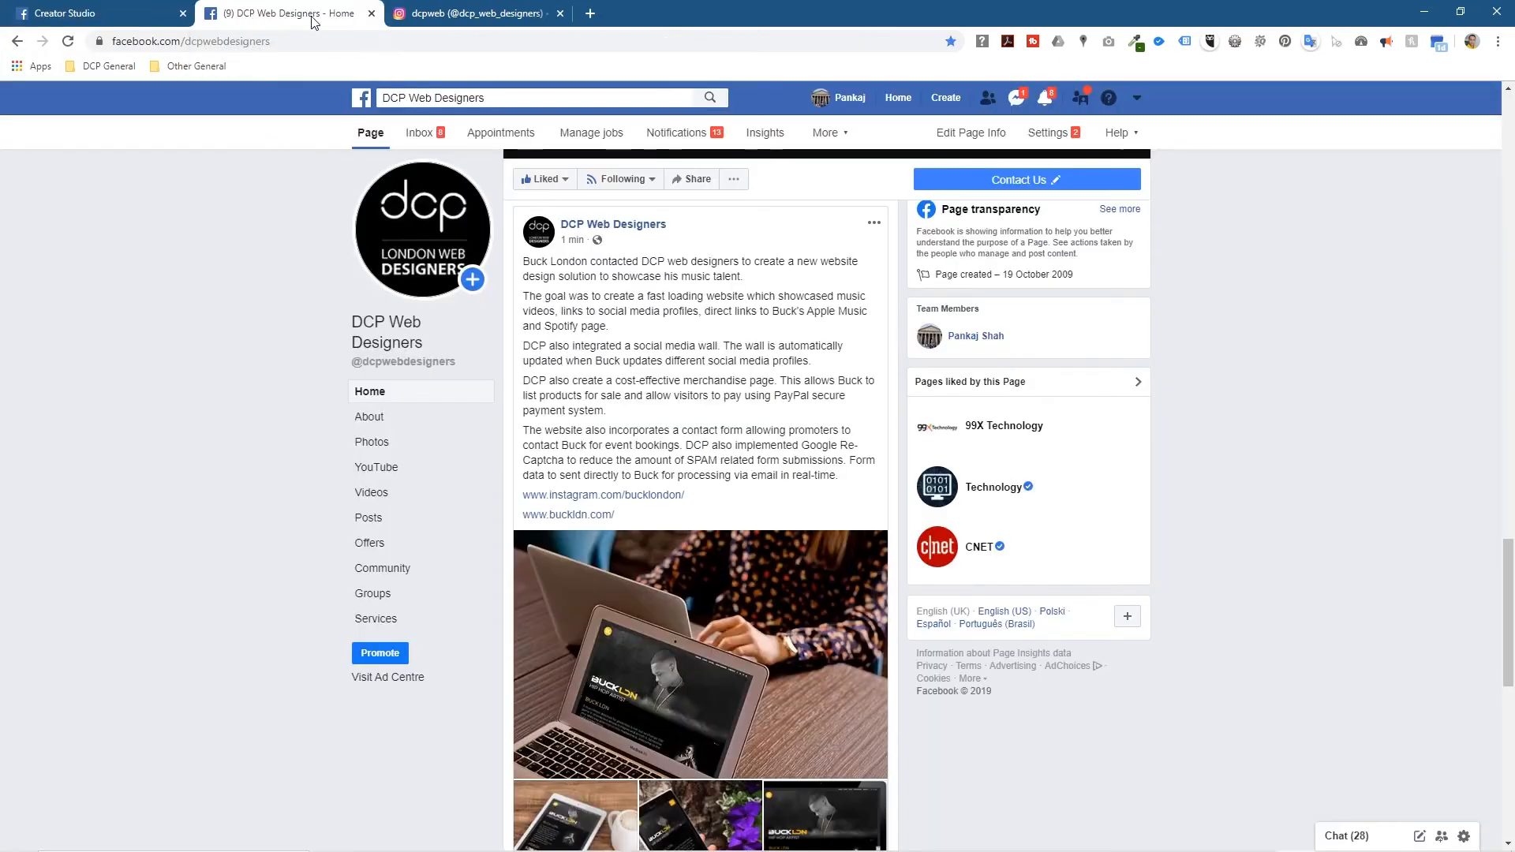
left_click(438, 13)
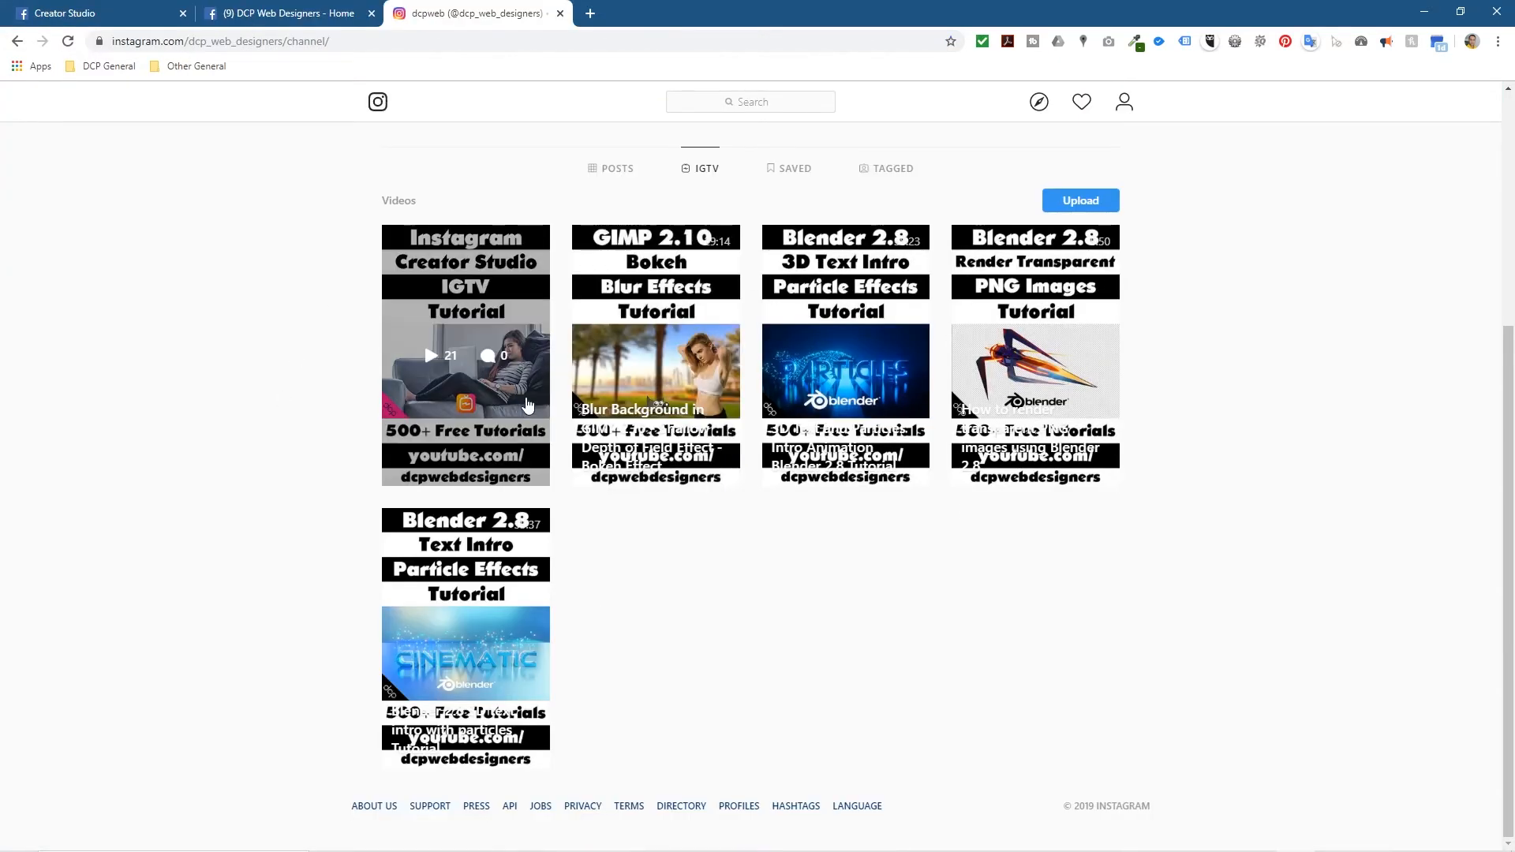
scroll(522, 406, "up", 2)
scroll(522, 407, "up", 2)
left_click(96, 13)
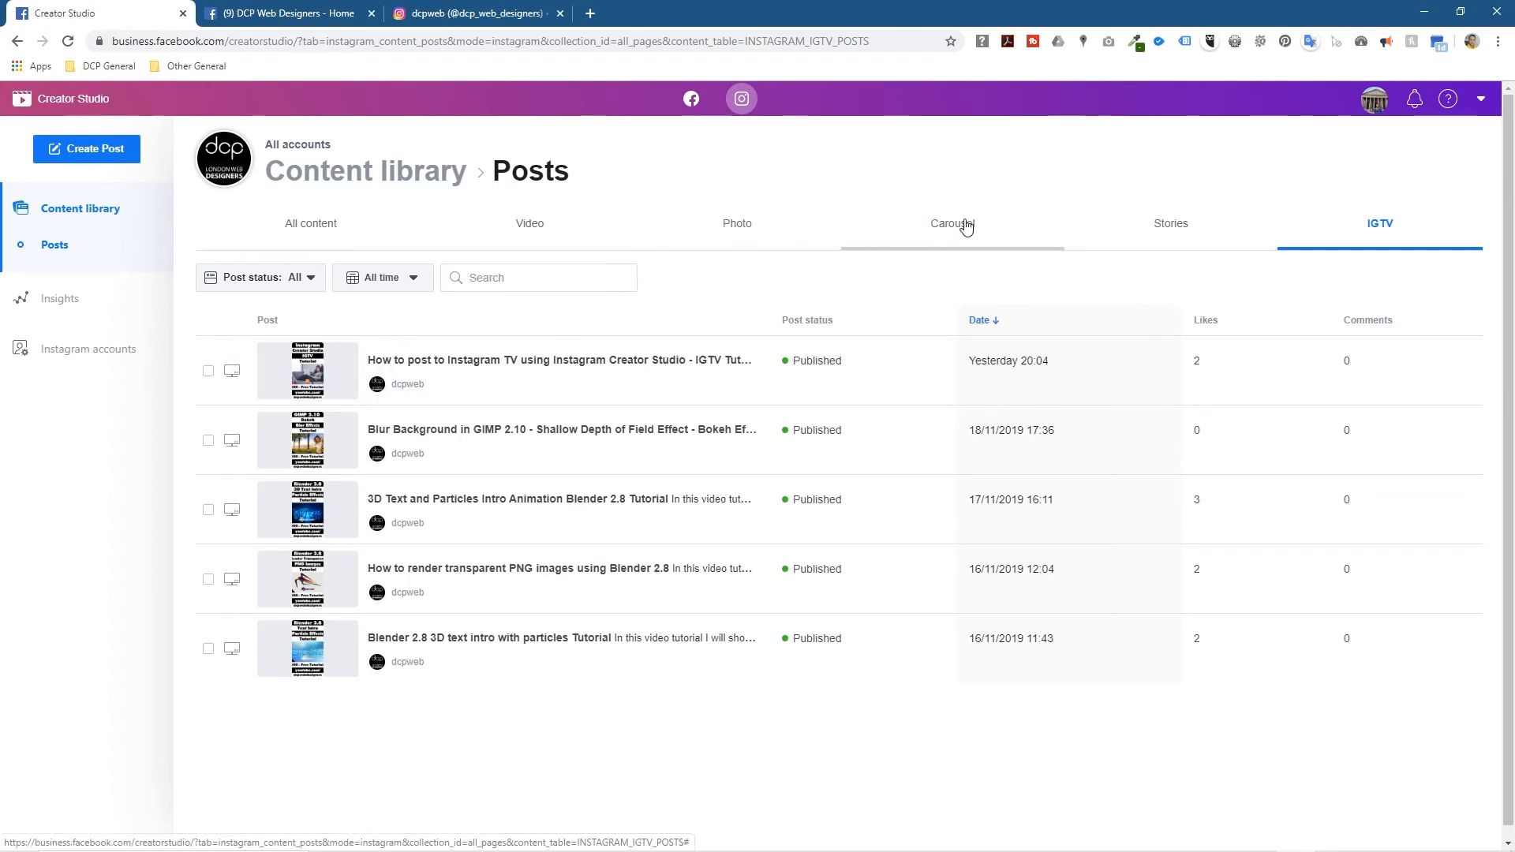
Step: Review the Video, Photo, Carousel, Stories and IGTV lists, then switch to the Facebook Home dashboard
left_click(524, 228)
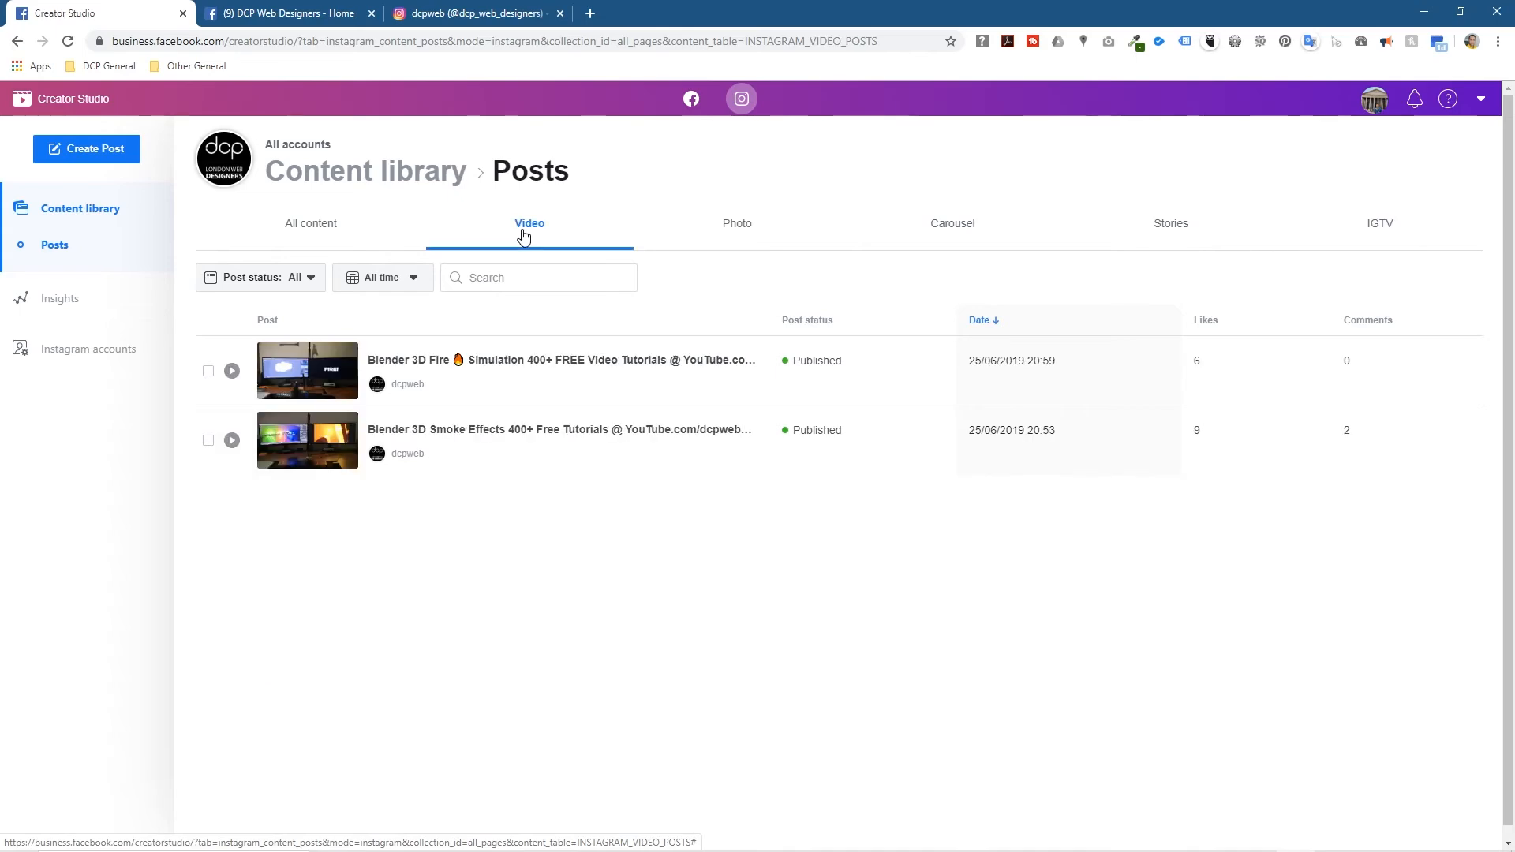
left_click(736, 224)
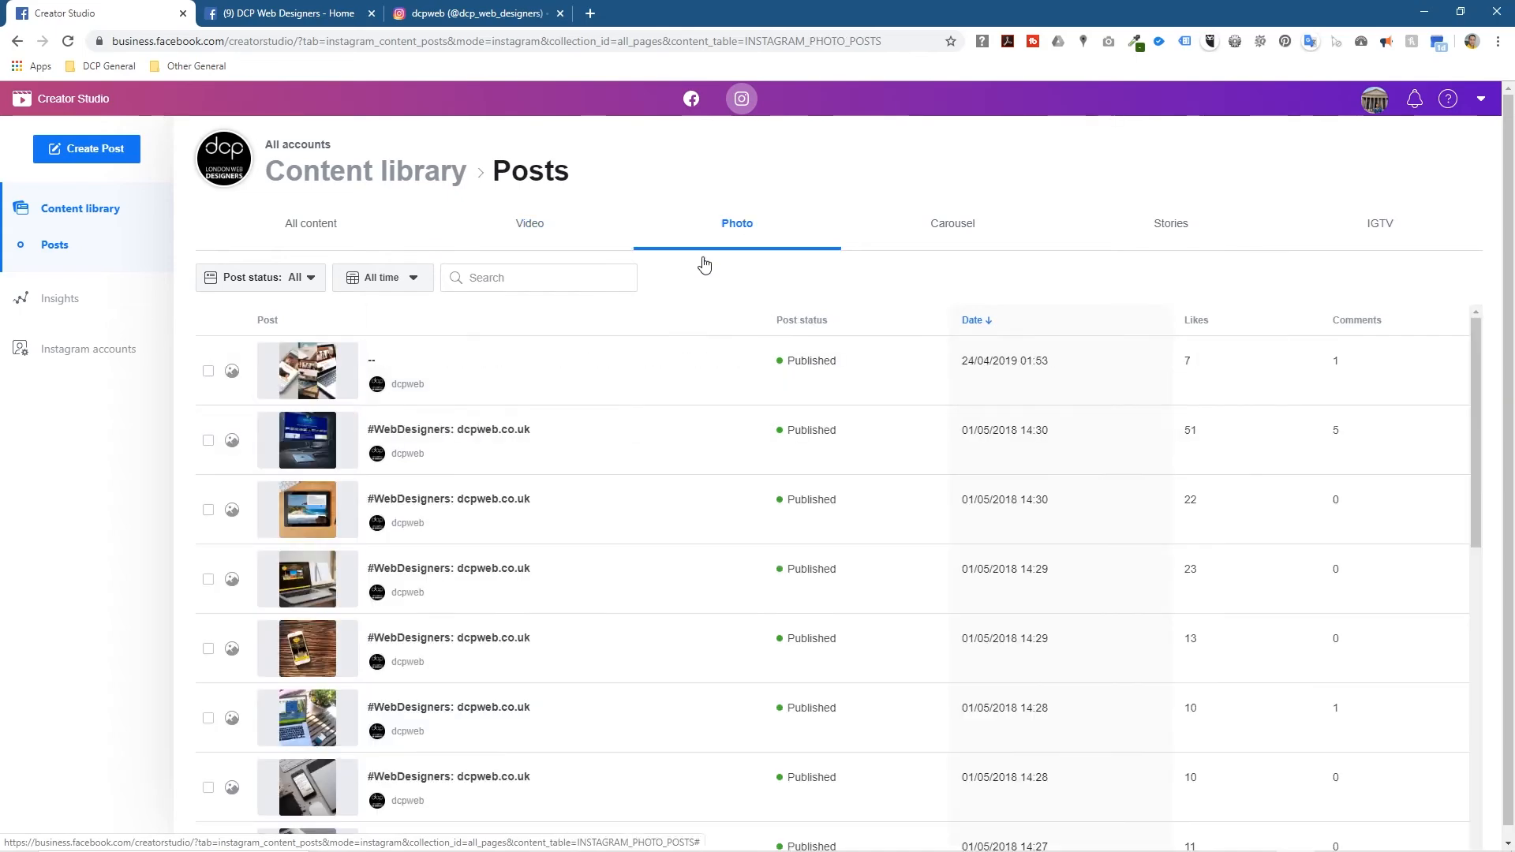
scroll(445, 352, "down", 5)
scroll(509, 491, "up", 5)
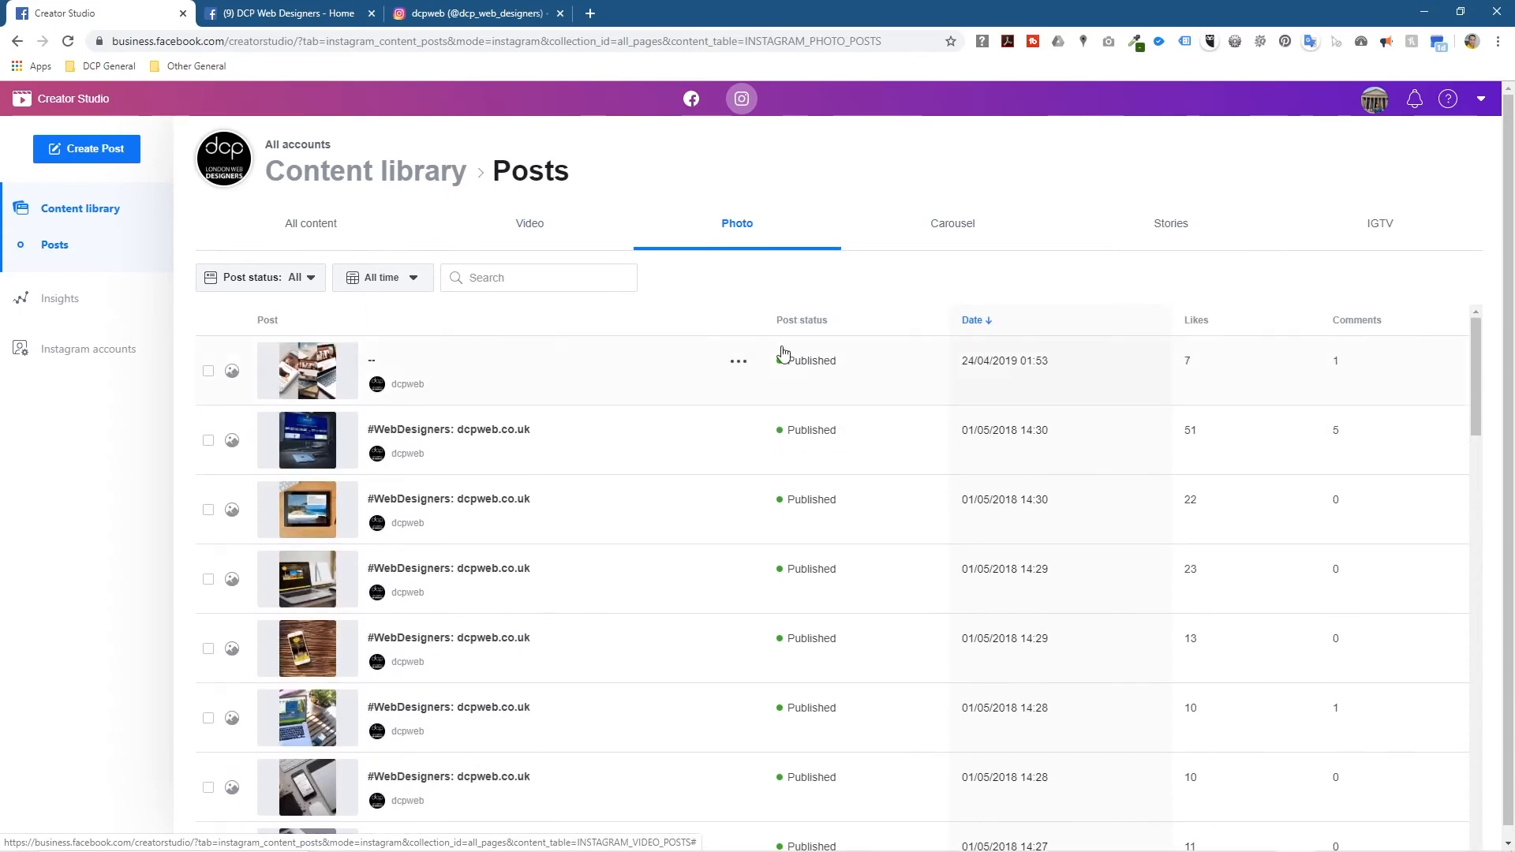
left_click(952, 223)
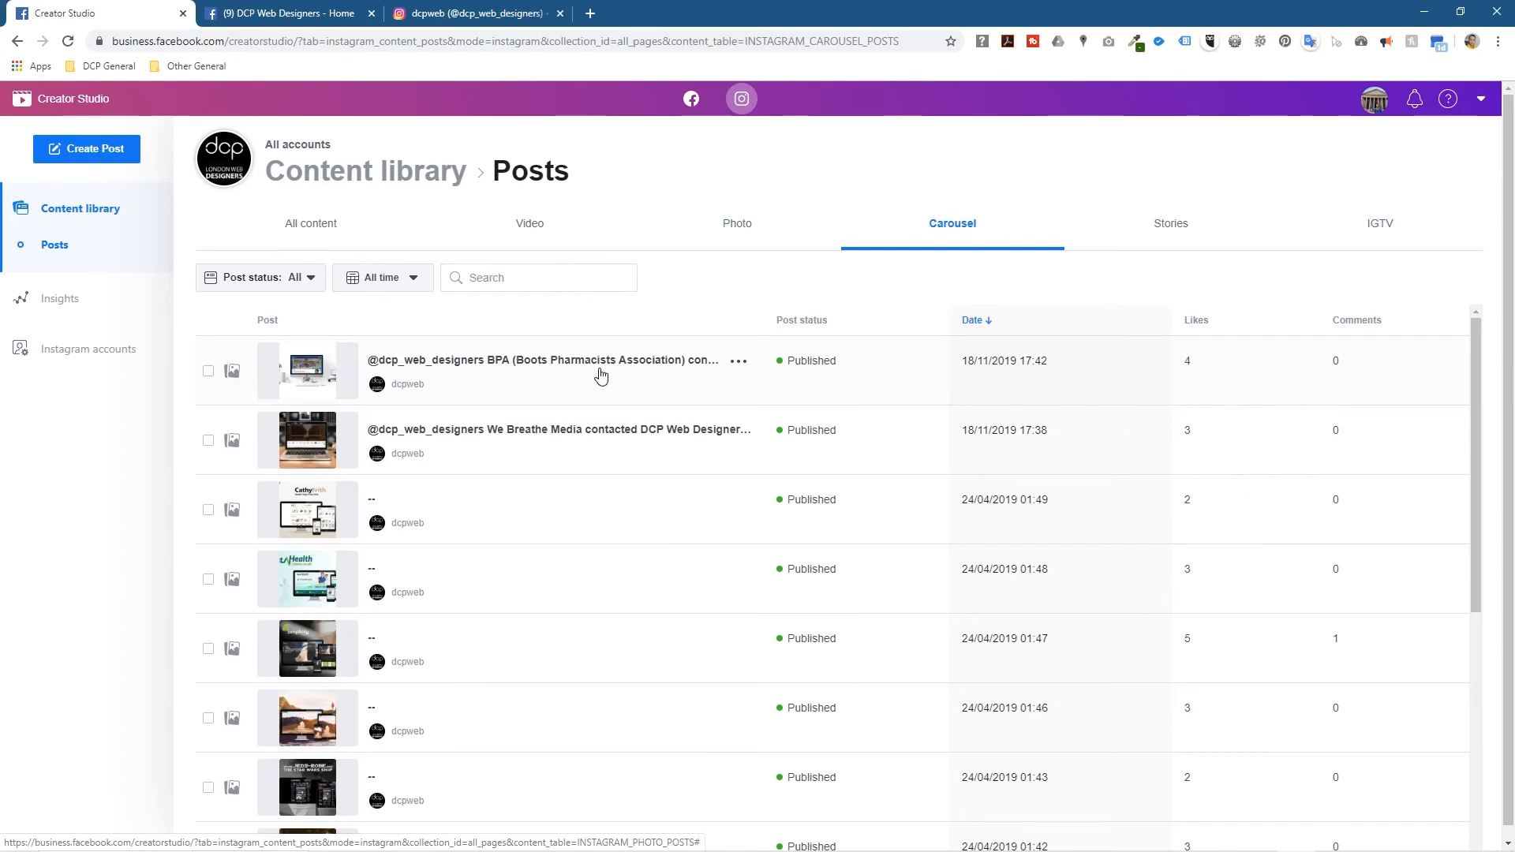
left_click(1171, 222)
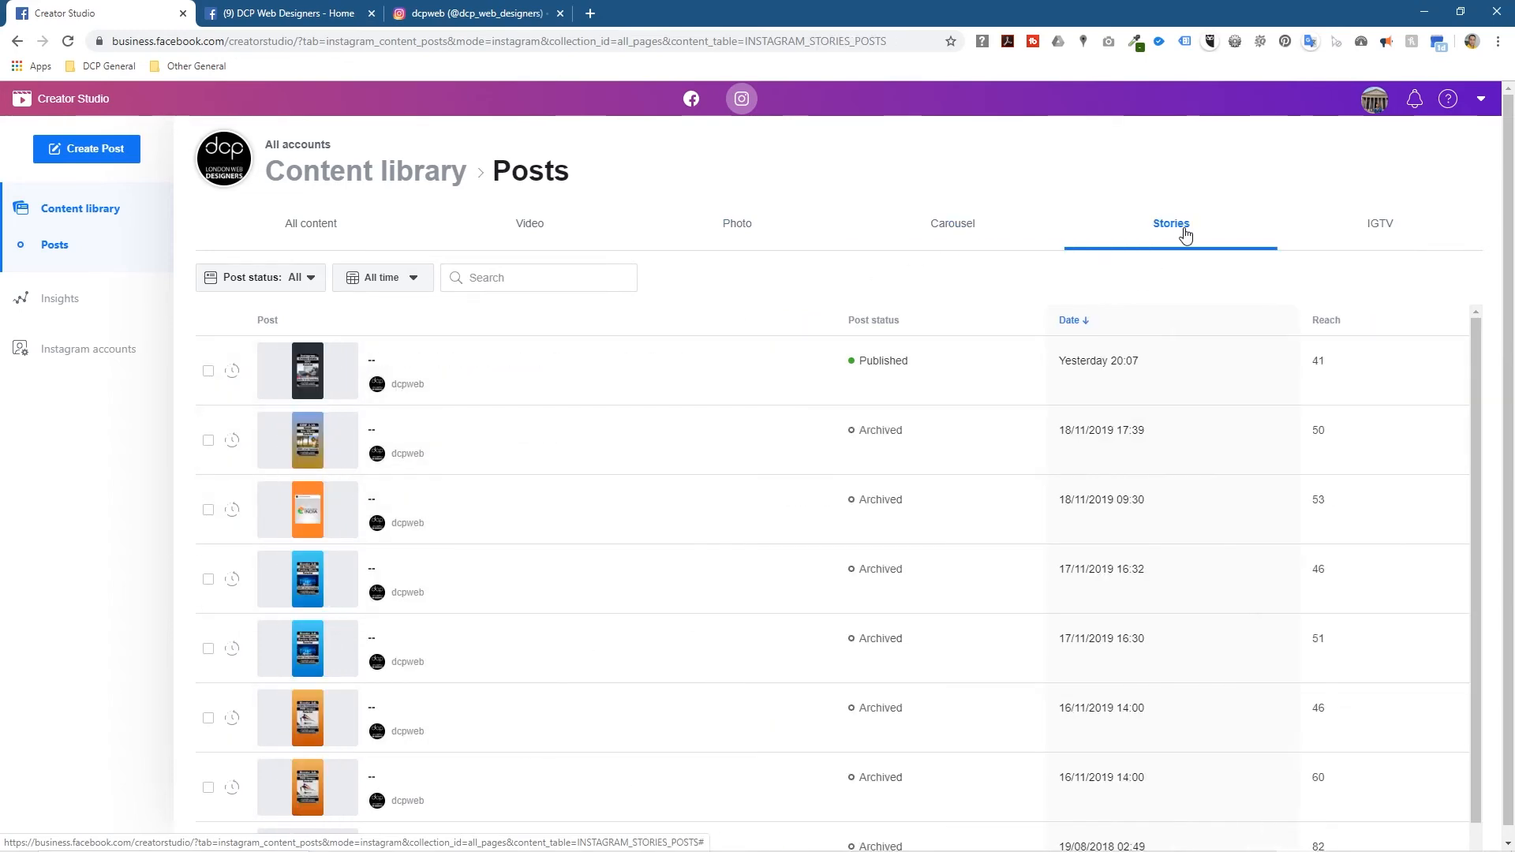
scroll(509, 548, "down", 1)
scroll(509, 549, "up", 1)
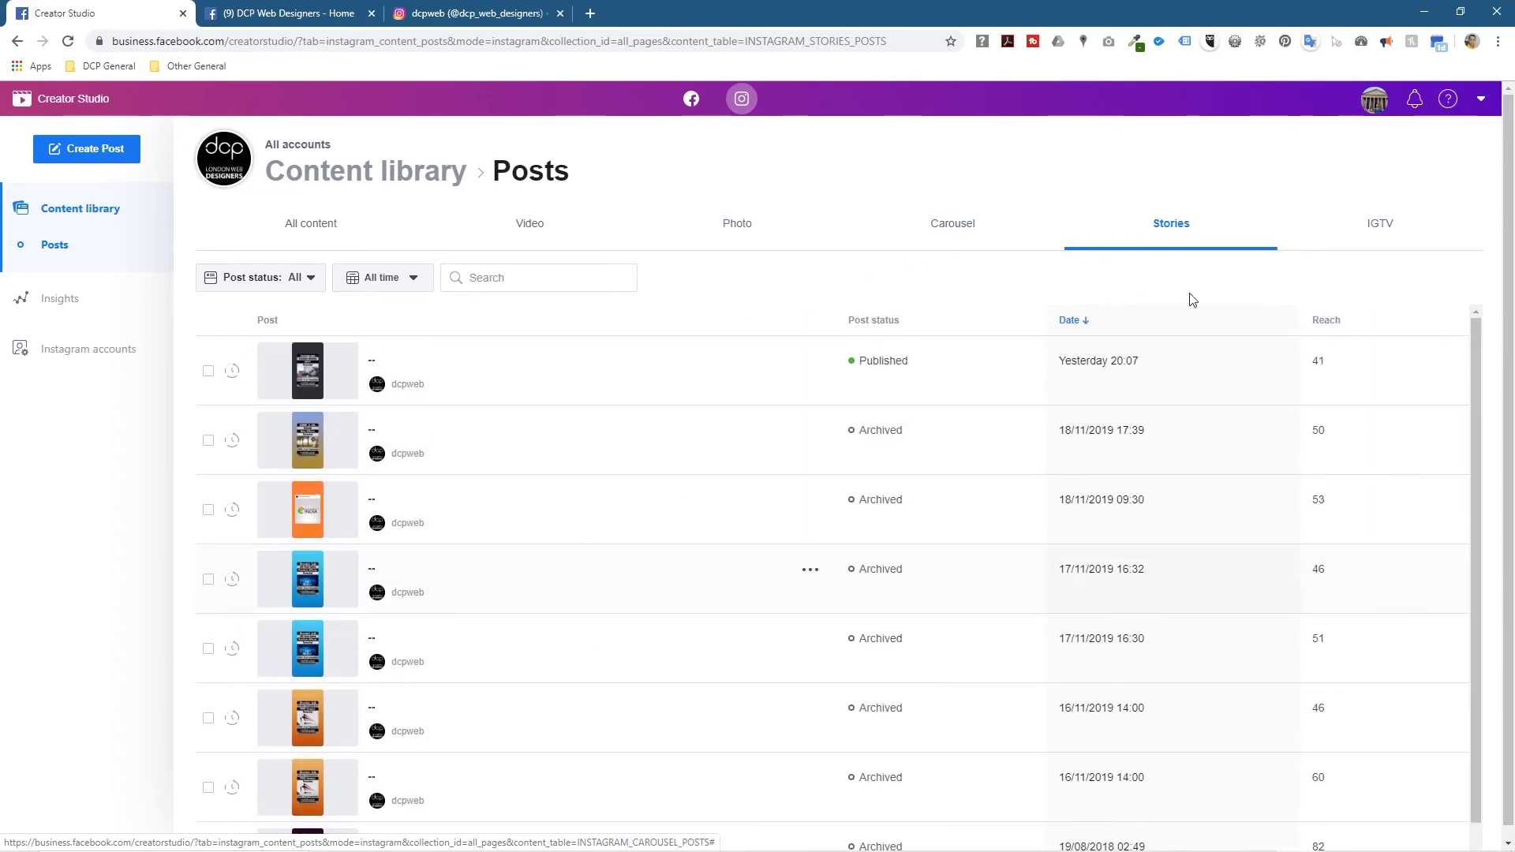
left_click(1380, 222)
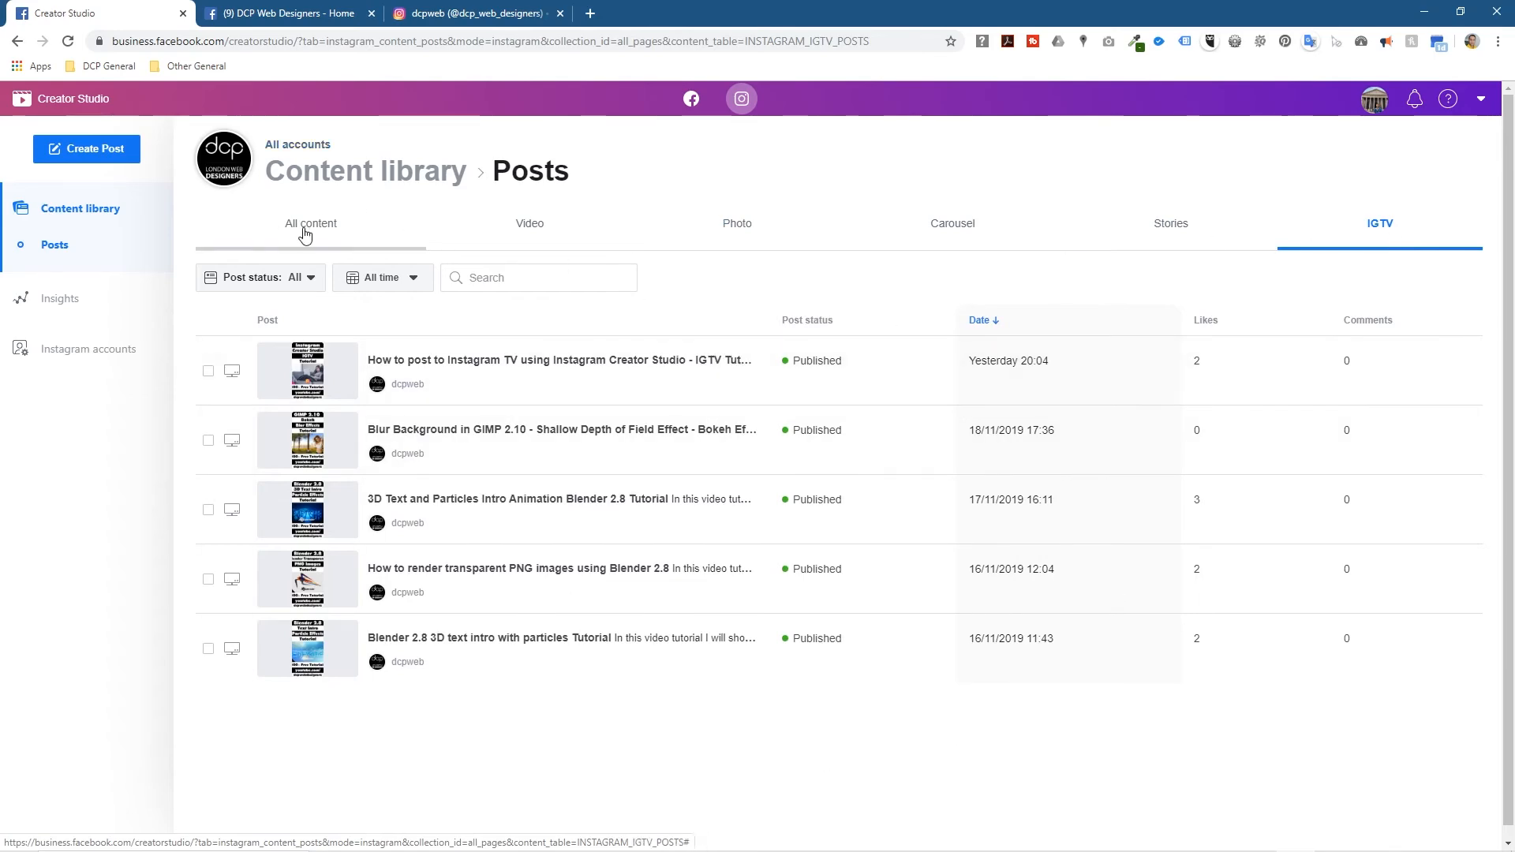
left_click(693, 98)
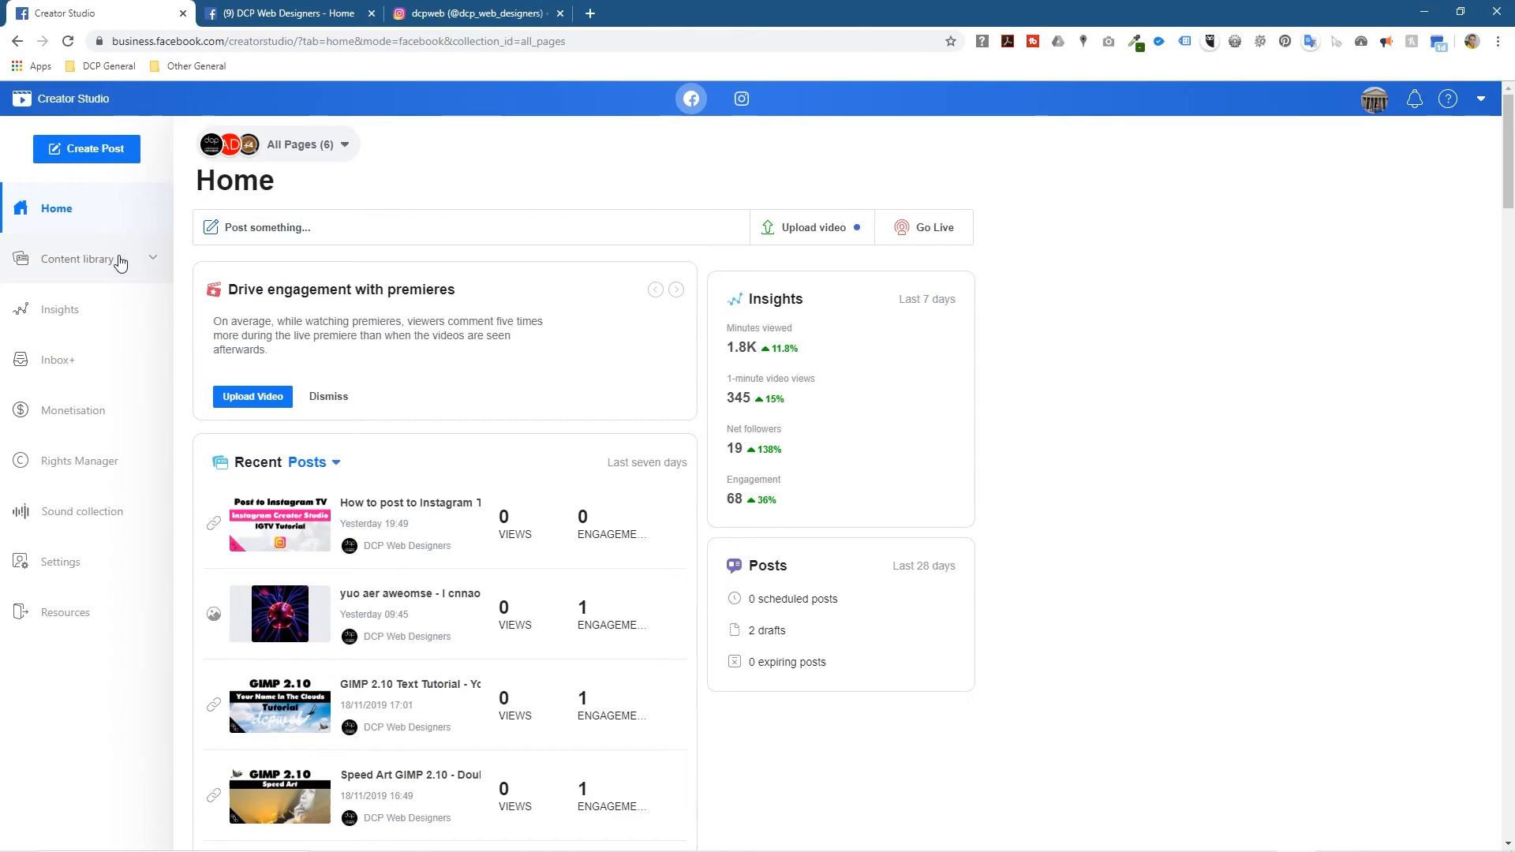
Step: Show the Facebook content library with the Buck London post on top, briefly checking the Facebook page
left_click(78, 259)
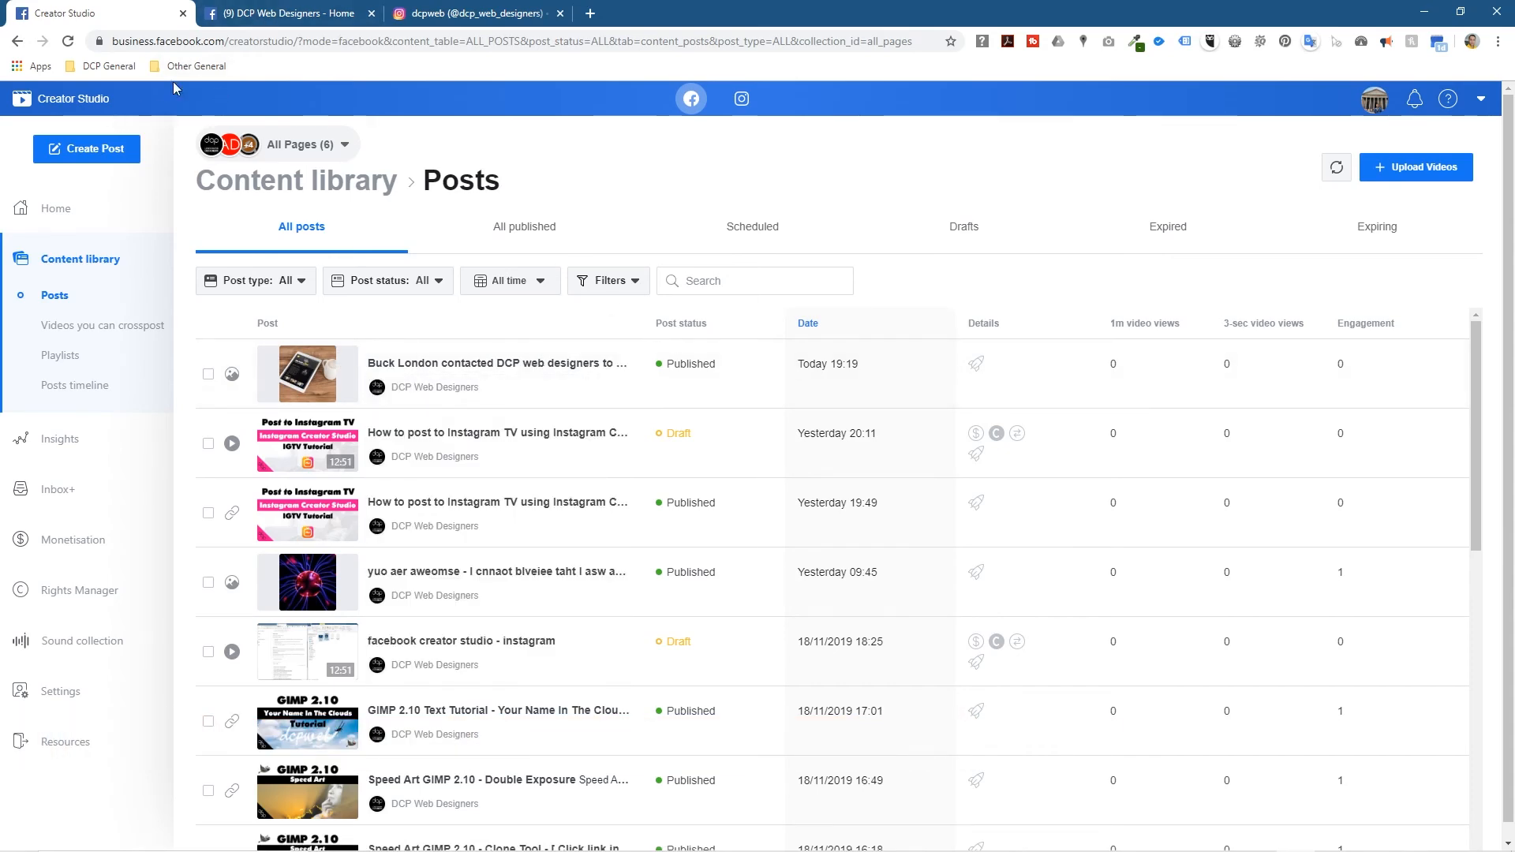
left_click(474, 13)
left_click(285, 14)
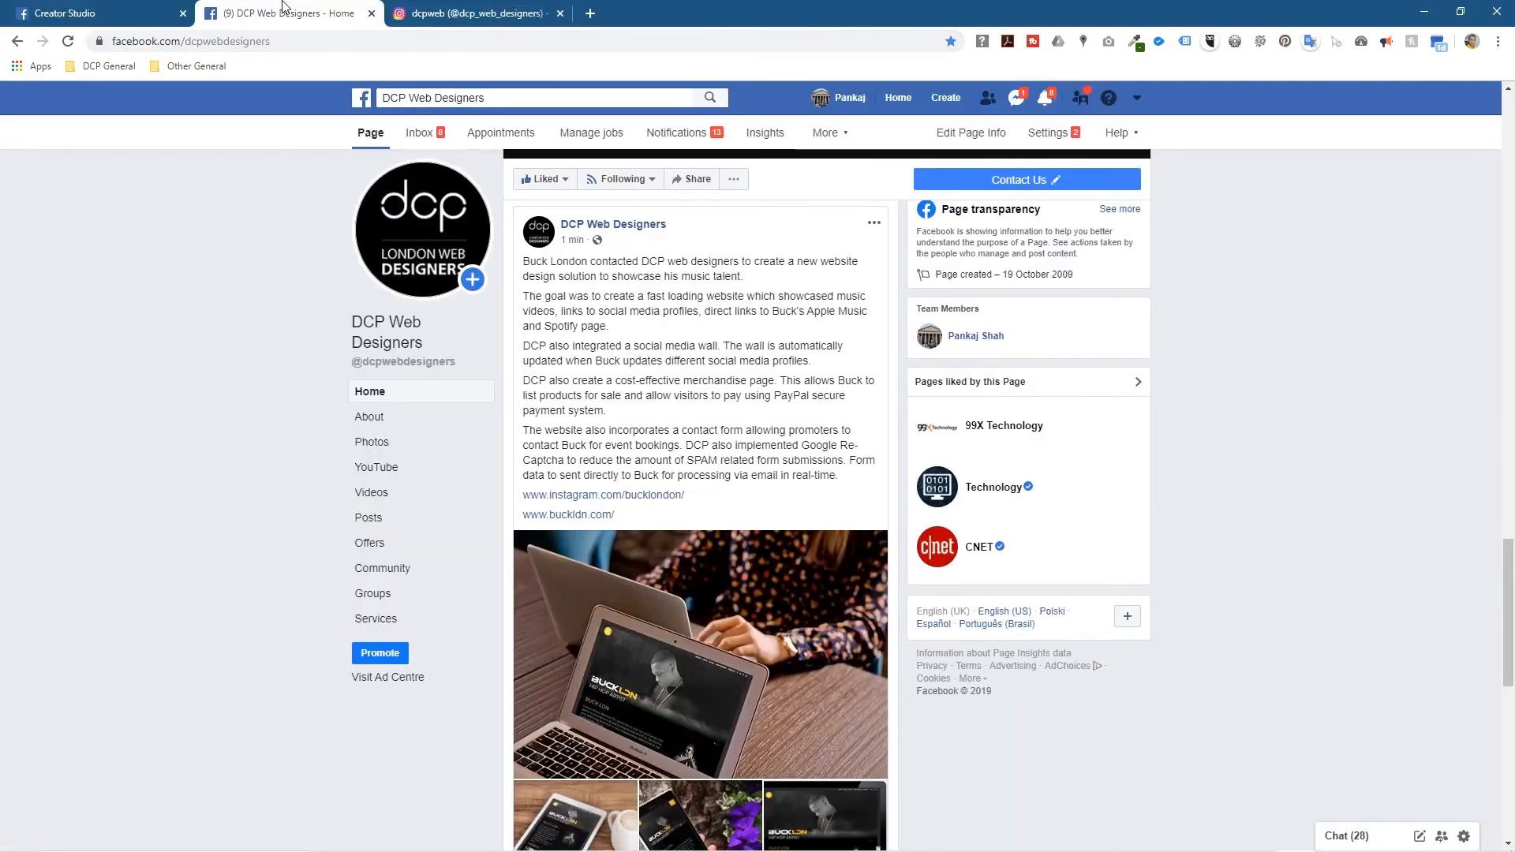
left_click(72, 13)
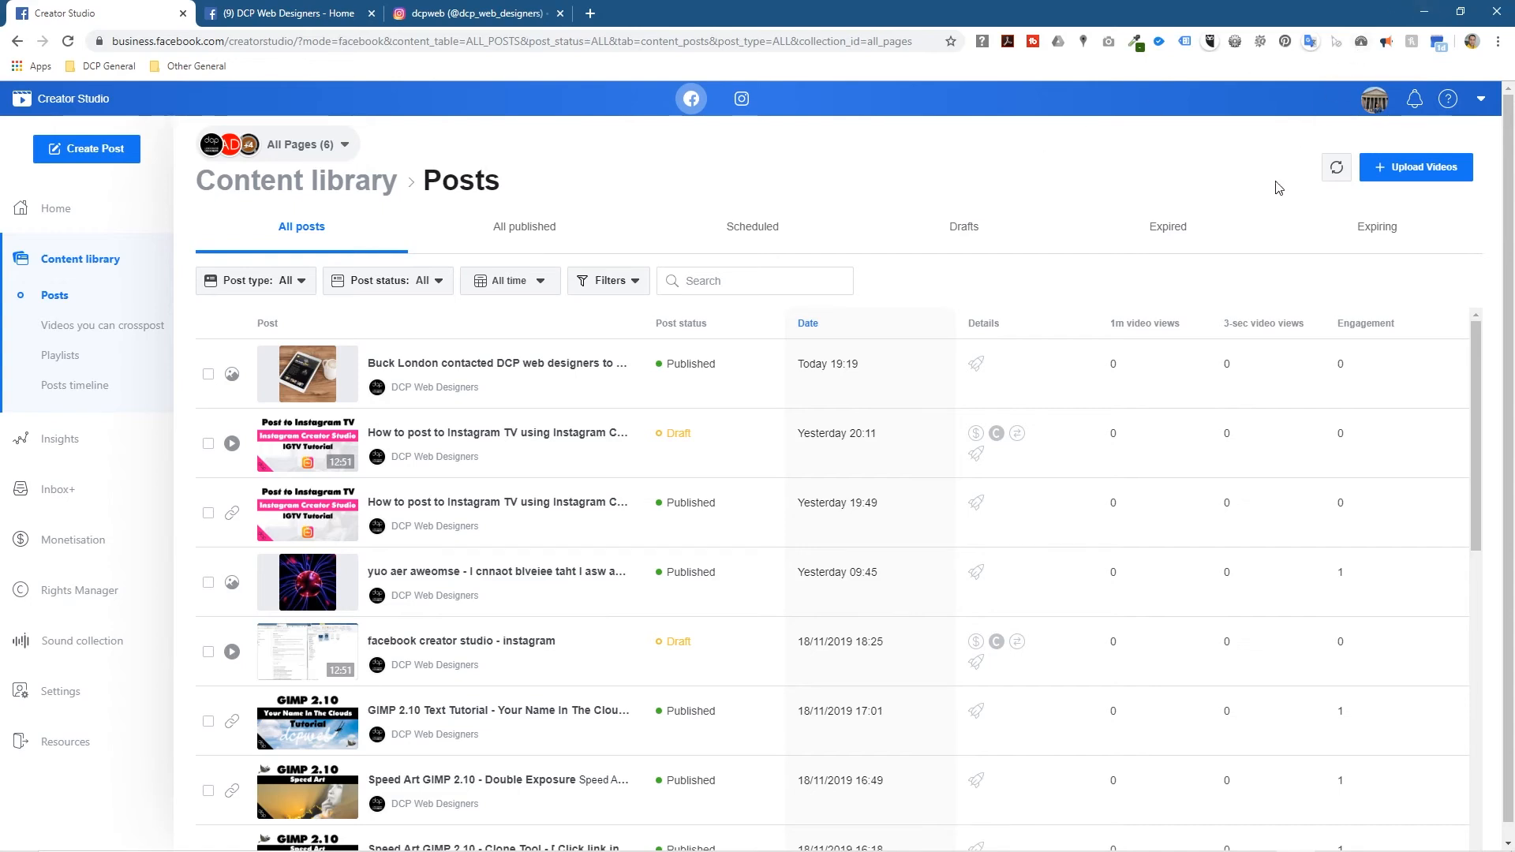
Step: Switch Creator Studio to Instagram, then view the newest post in the dcp_web_designers posts grid
left_click(741, 99)
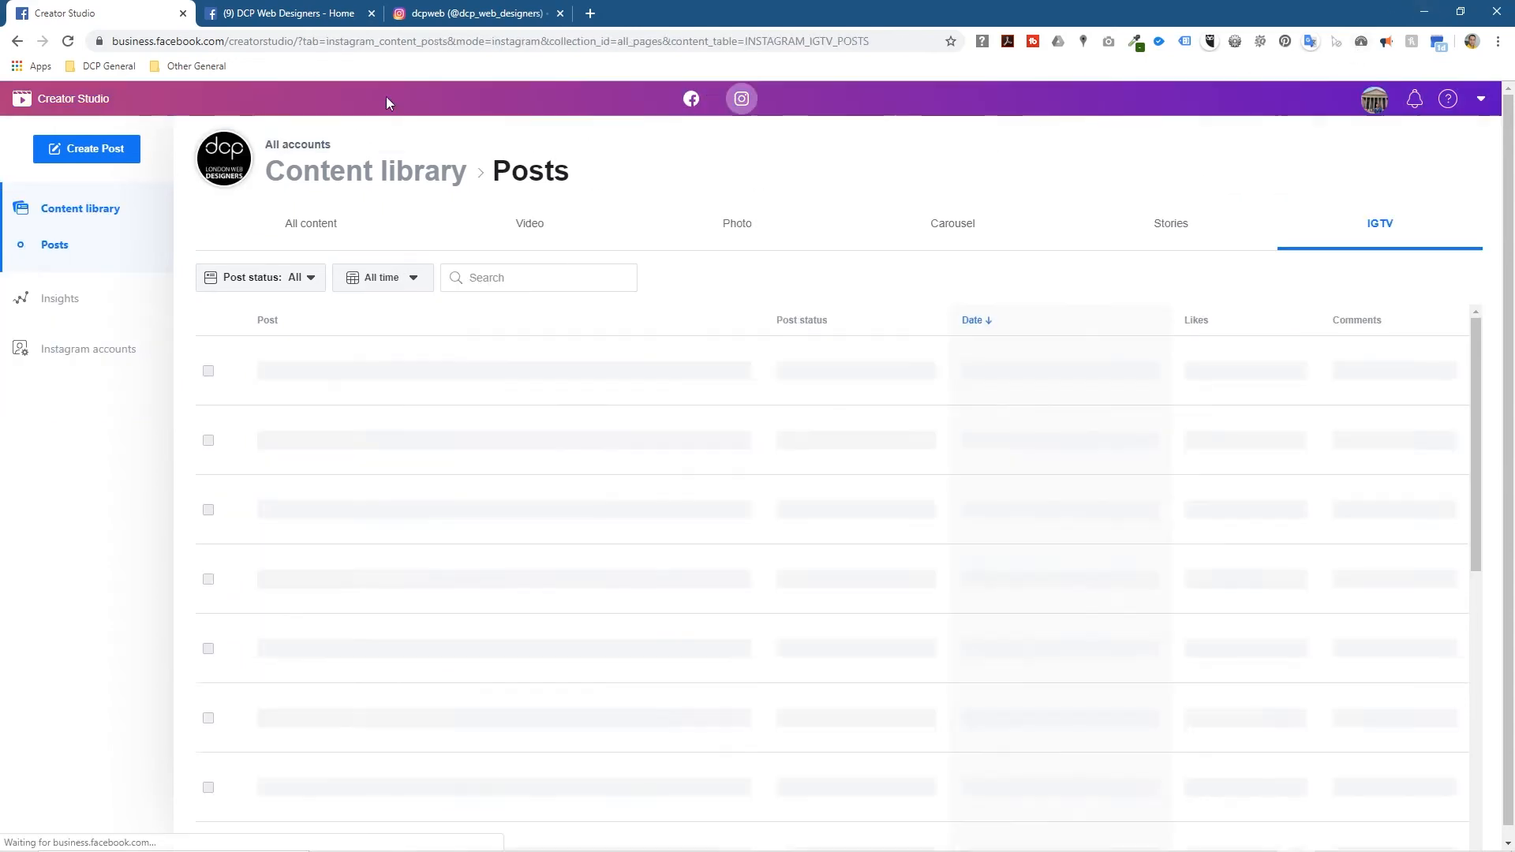
left_click(100, 153)
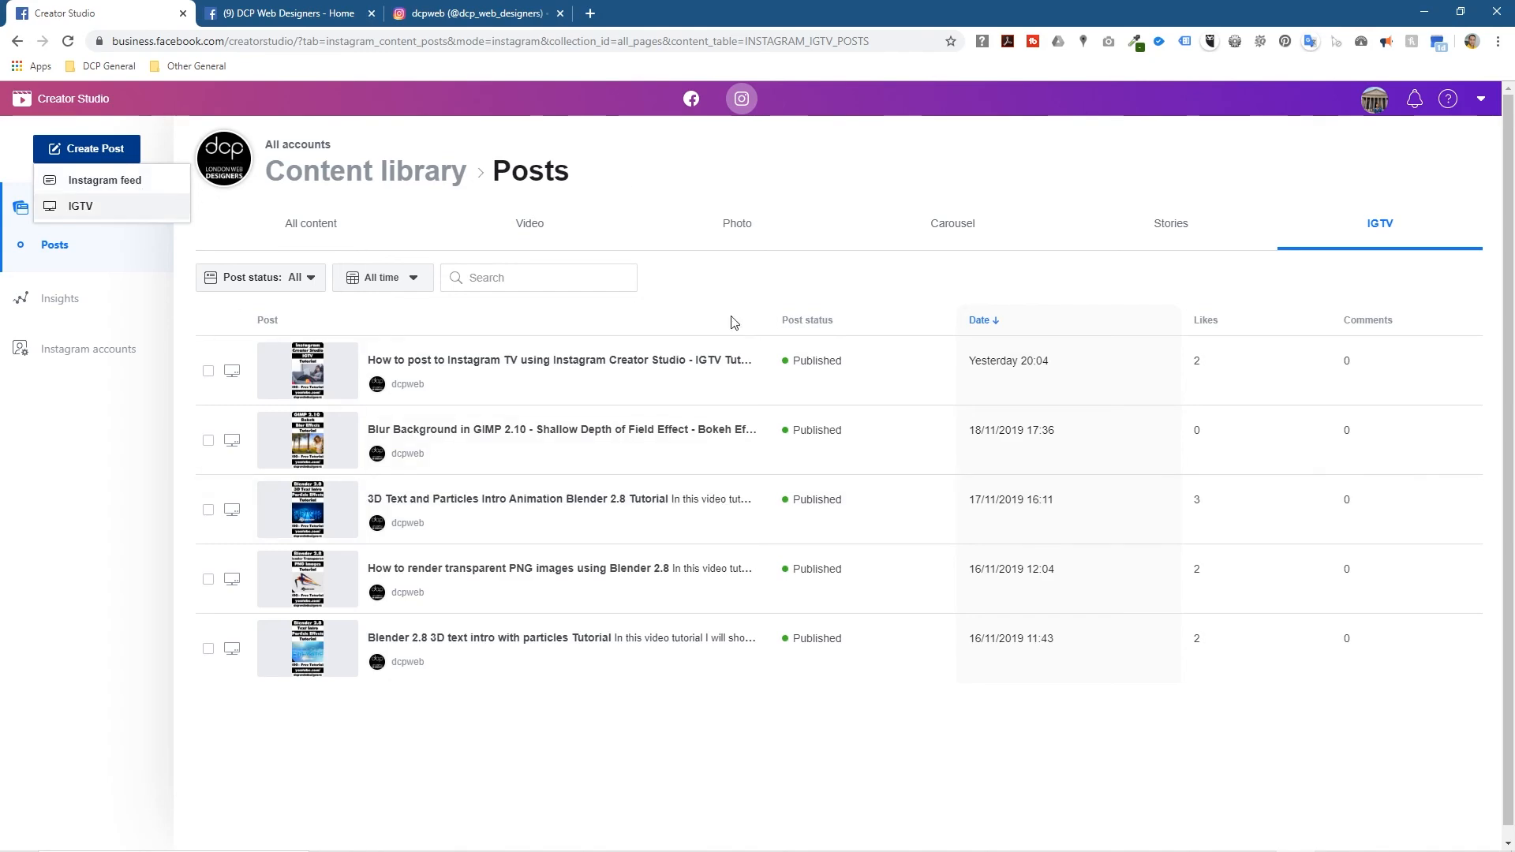
left_click(471, 14)
left_click(614, 484)
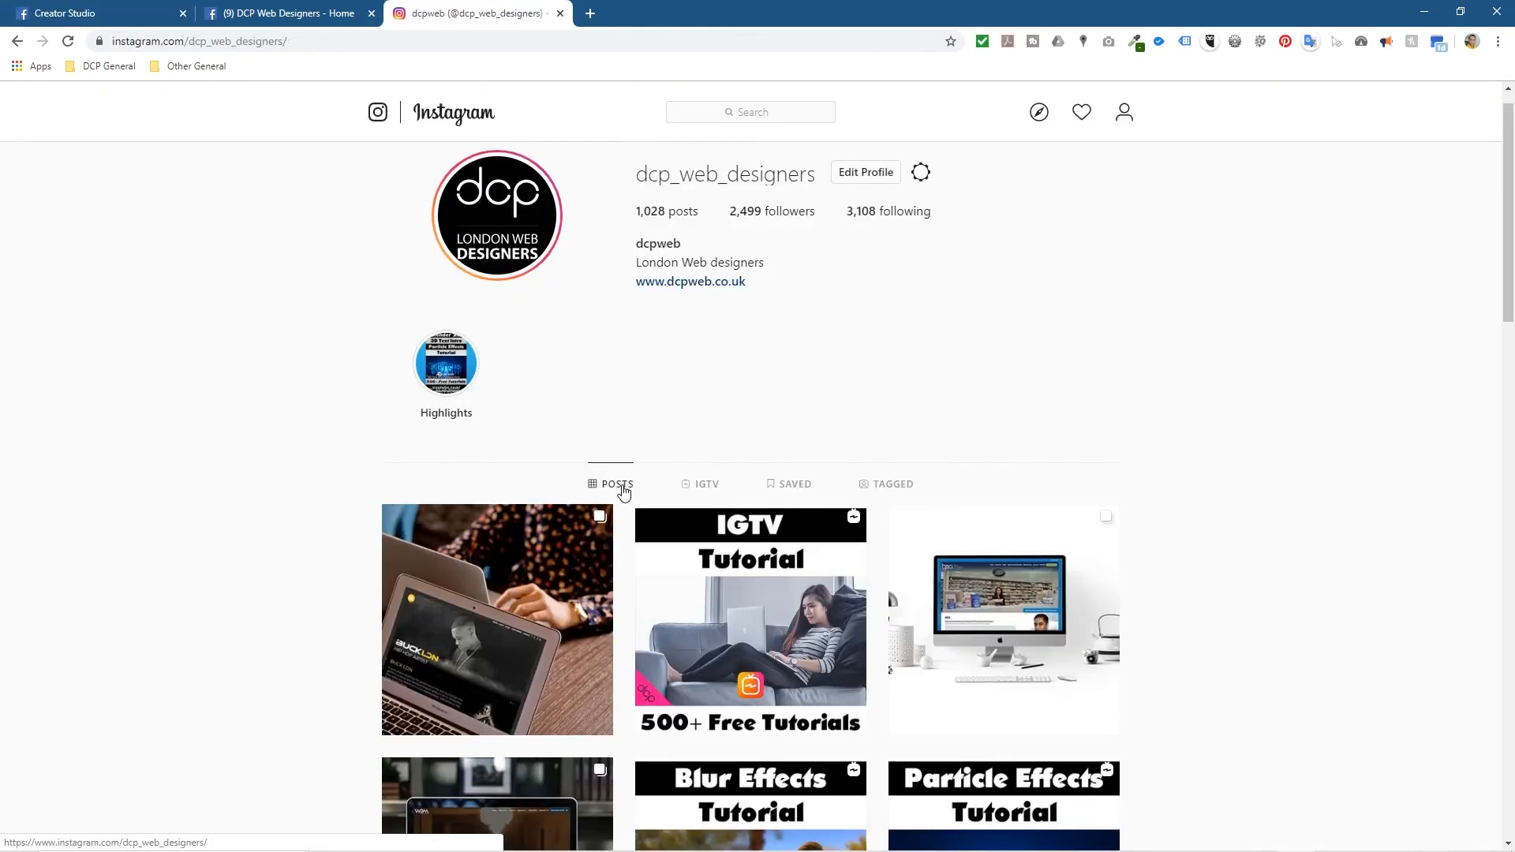
left_click(472, 612)
Step: Close the post, minimize Chrome and close File Explorer to reveal the desktop
left_click(290, 575)
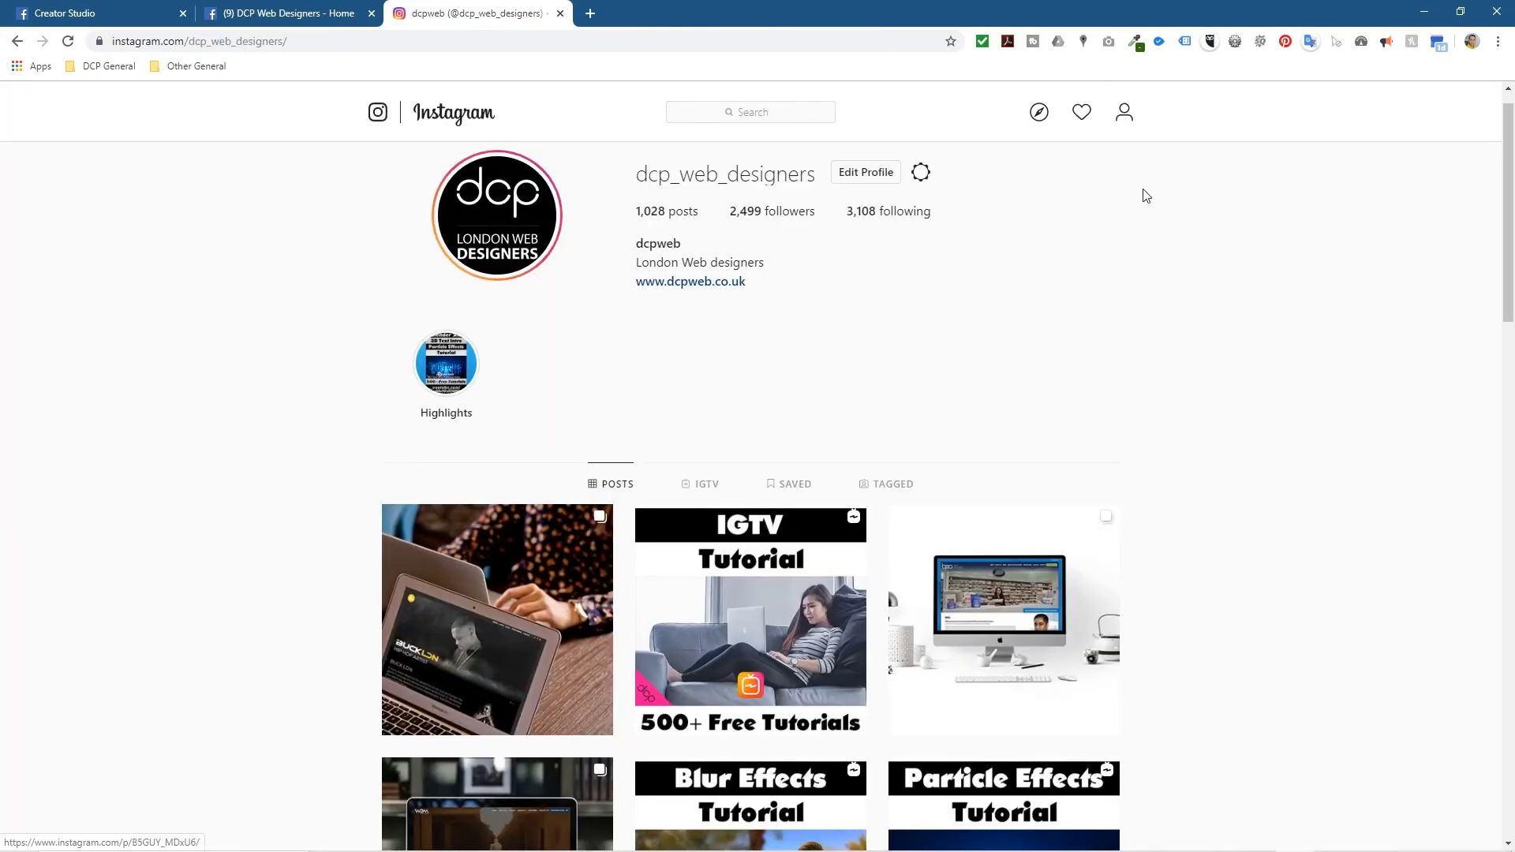
left_click(1425, 13)
left_click(739, 13)
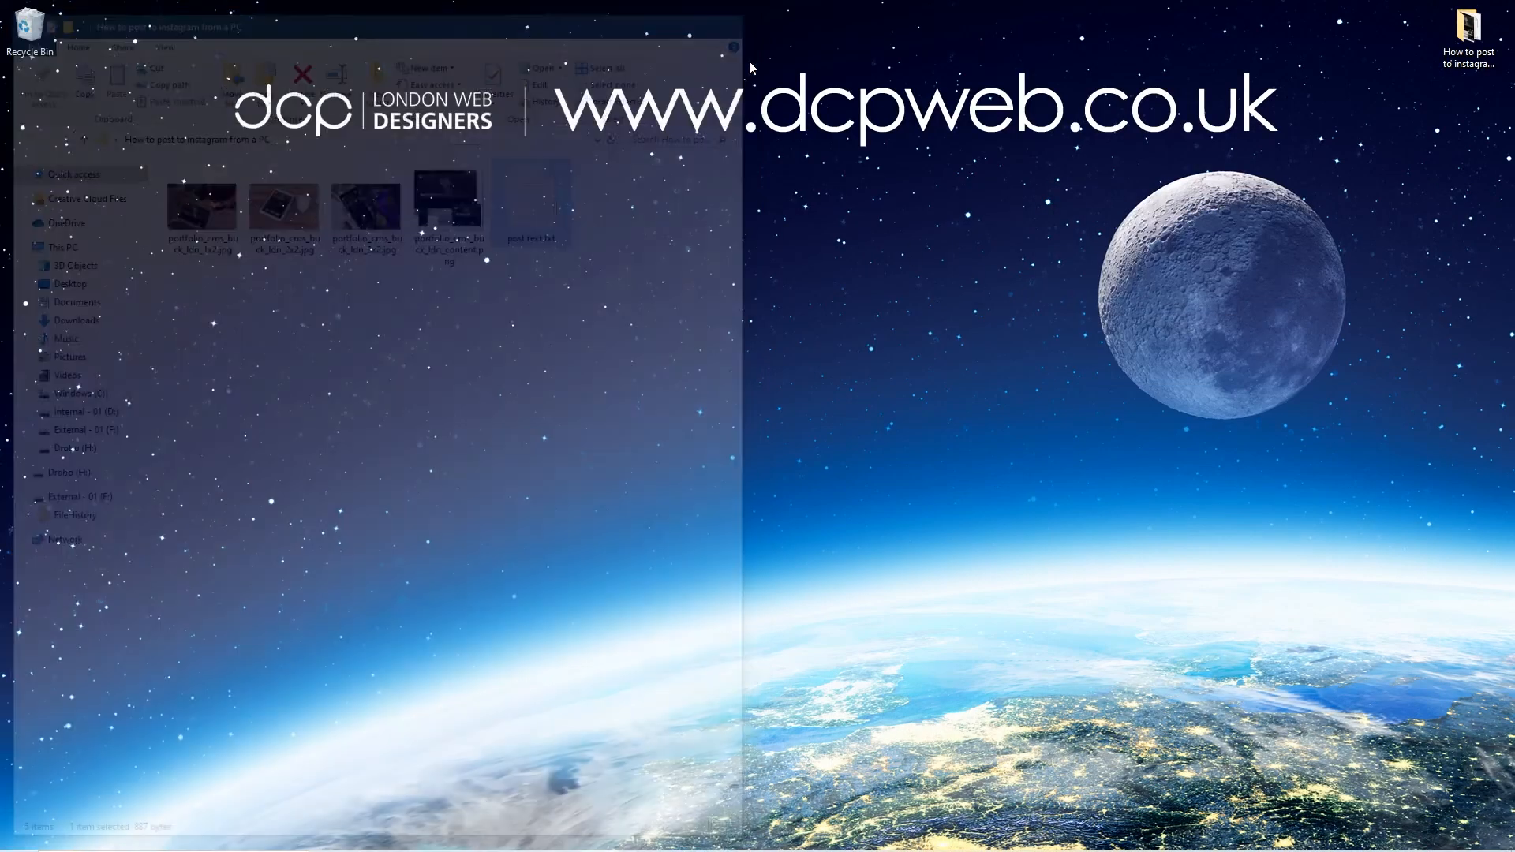